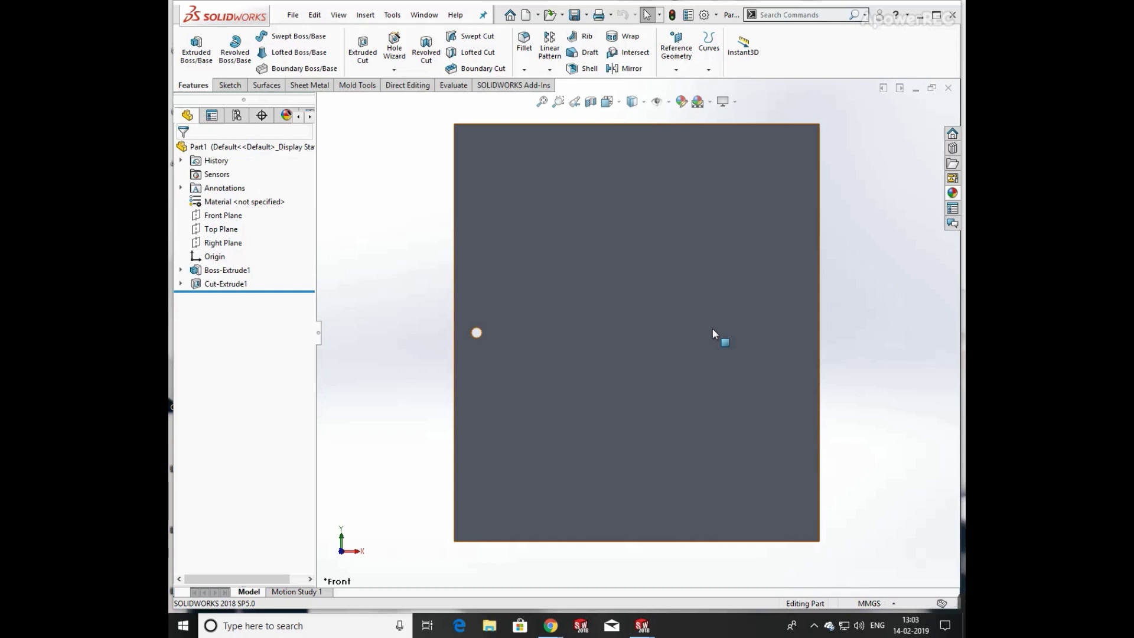
# Step: Start a linear pattern of the Cut-Extrude1 hole, using the plate's lower horizontal edge as Direction 1
pyautogui.click(550, 70)
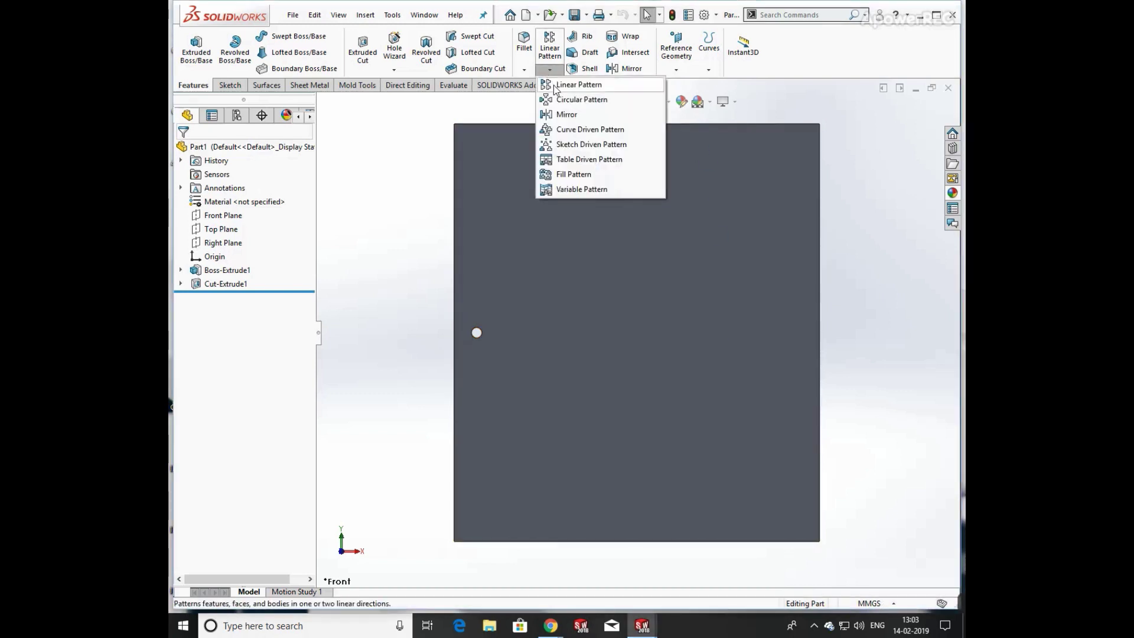
pyautogui.click(556, 85)
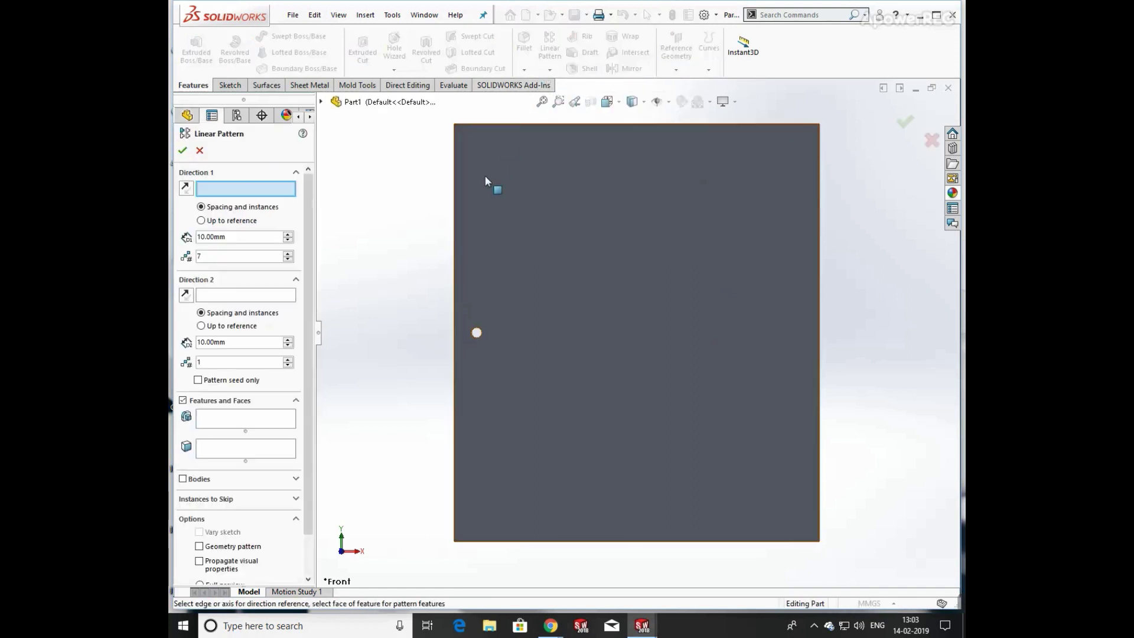
pyautogui.moveTo(494, 185); pyautogui.dragTo(490, 459, button='middle')
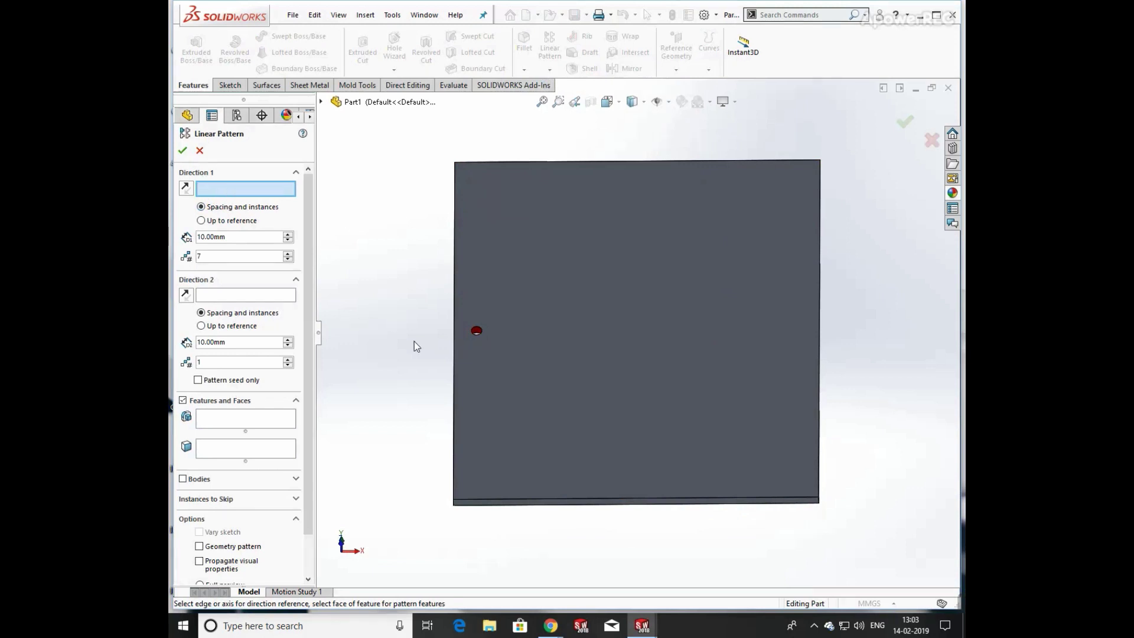
pyautogui.click(503, 500)
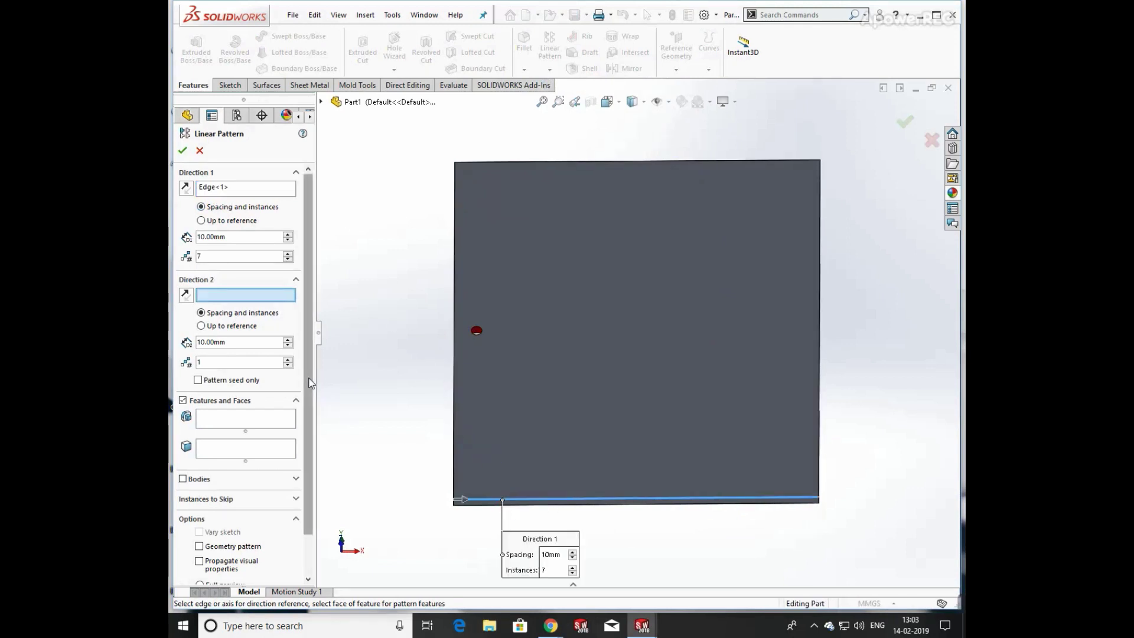
pyautogui.click(243, 419)
pyautogui.click(322, 103)
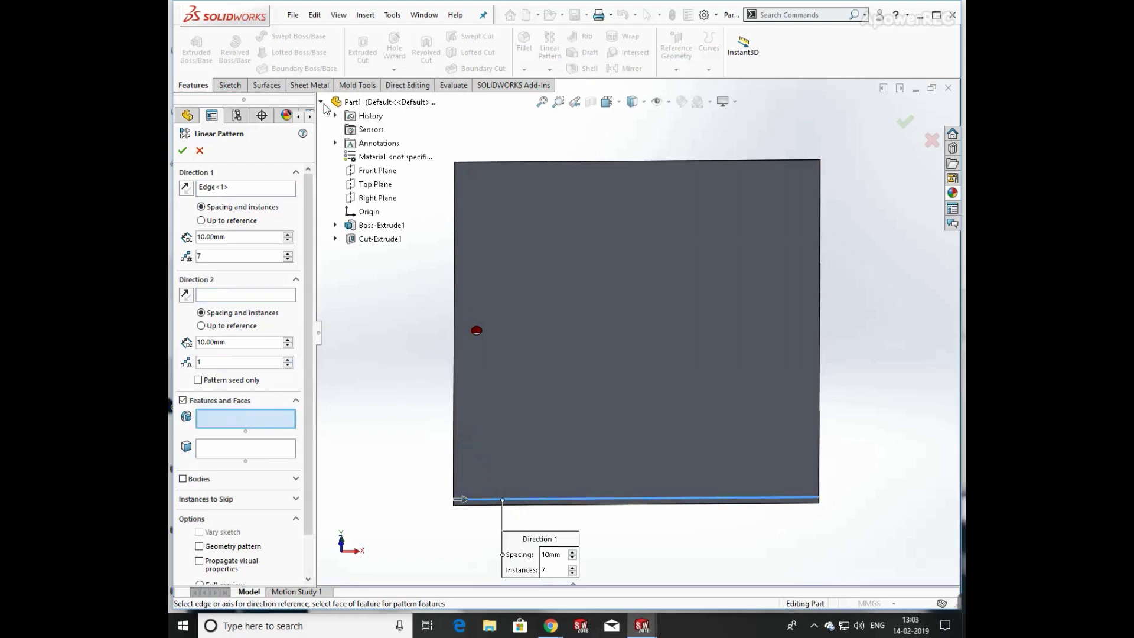
pyautogui.click(383, 238)
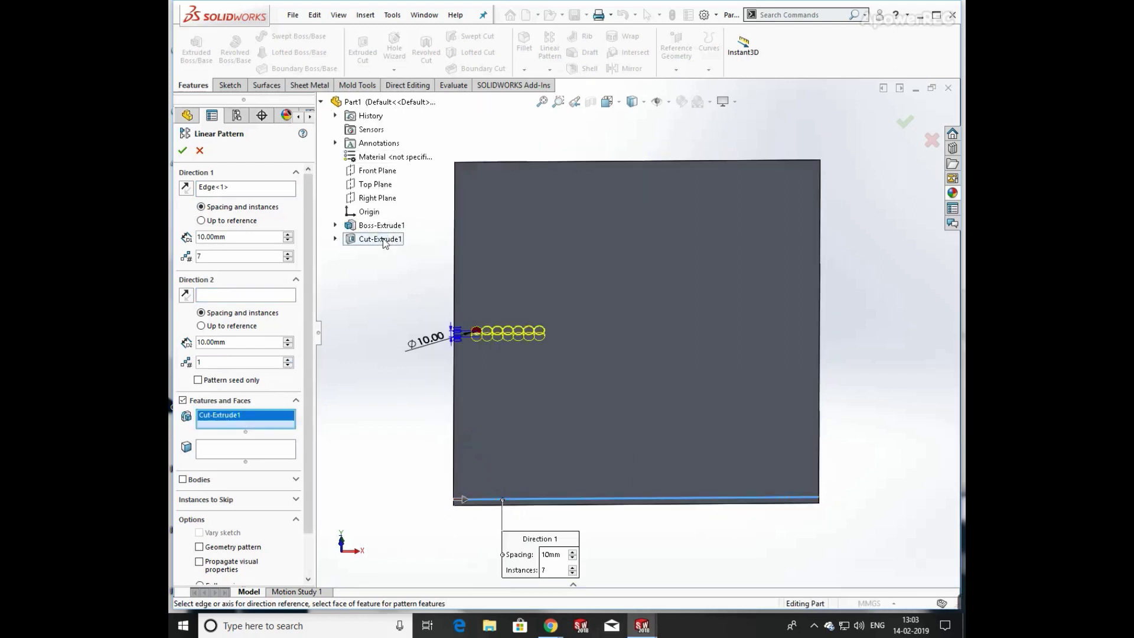
# Step: Set the Direction 1 spacing of the hole pattern to 15 mm
pyautogui.click(240, 241)
pyautogui.press('BackSpace')
pyautogui.press('BackSpace')
pyautogui.press('BackSpace')
pyautogui.press('BackSpace')
pyautogui.press('BackSpace')
pyautogui.press('BackSpace')
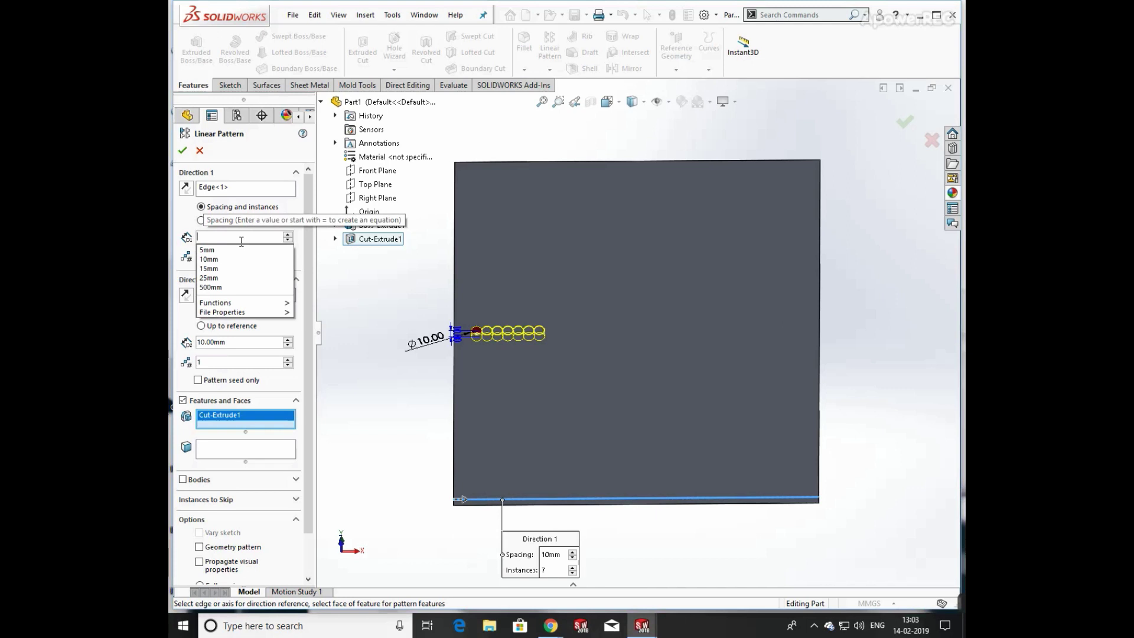
pyautogui.write('15')
pyautogui.press('Return')
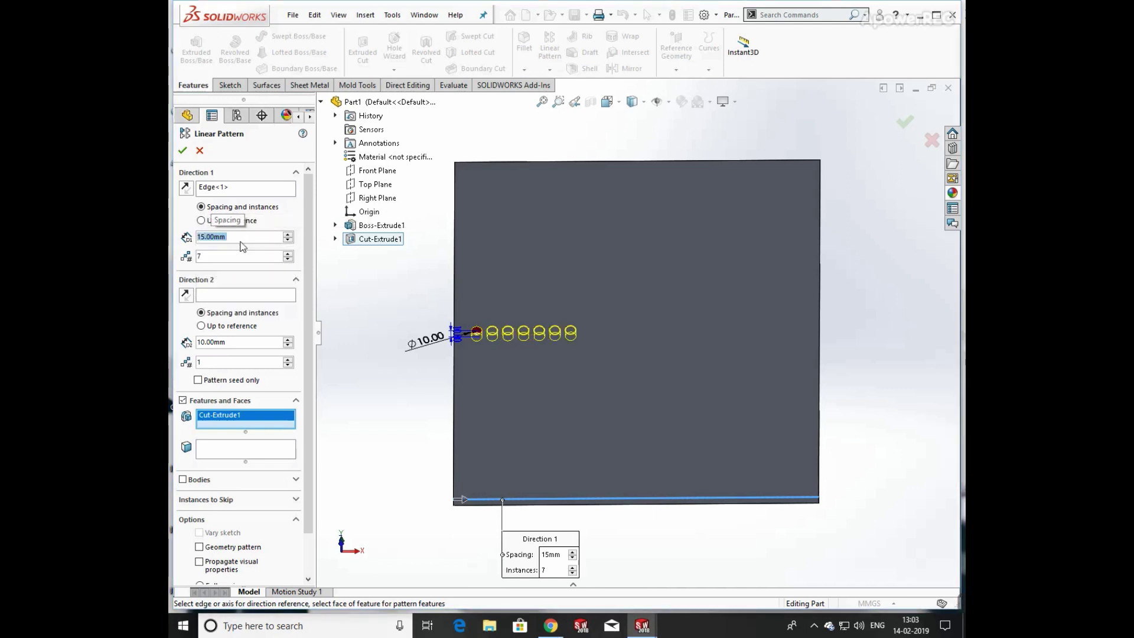
# Step: Set the number of Direction 1 instances to 22 and create the linear hole pattern
pyautogui.click(288, 253)
pyautogui.click(287, 253)
pyautogui.click(287, 254)
pyautogui.click(288, 253)
pyautogui.click(287, 253)
pyautogui.doubleClick(287, 254)
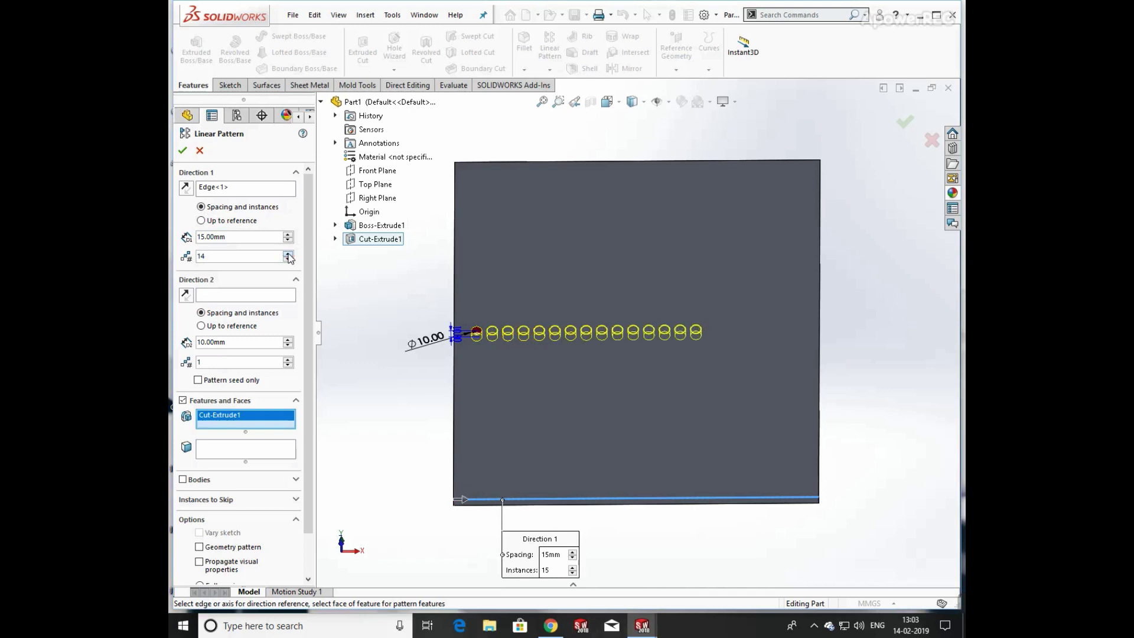
pyautogui.click(287, 254)
pyautogui.doubleClick(287, 254)
pyautogui.doubleClick(287, 254)
pyautogui.doubleClick(288, 253)
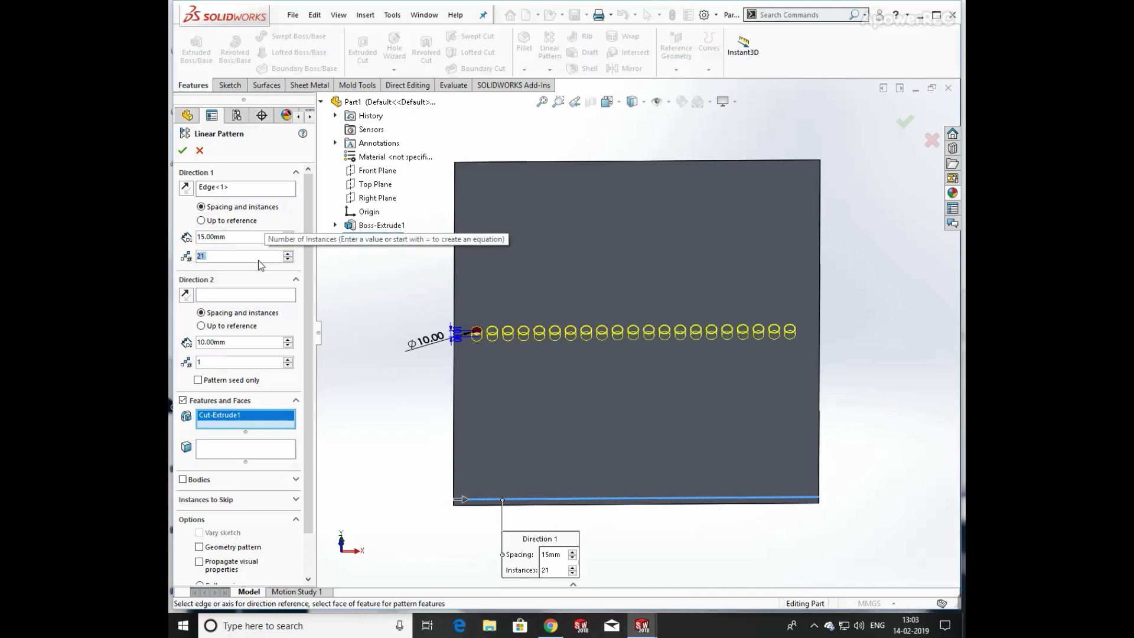
pyautogui.scroll(1, 258, 260)
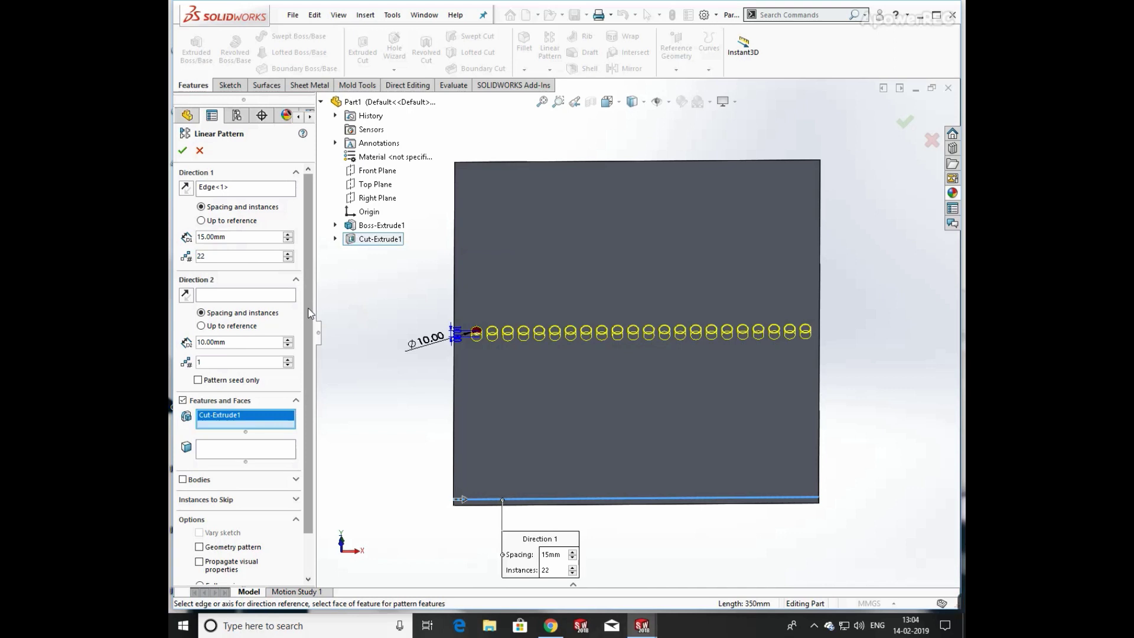
pyautogui.moveTo(309, 313); pyautogui.dragTo(309, 373)
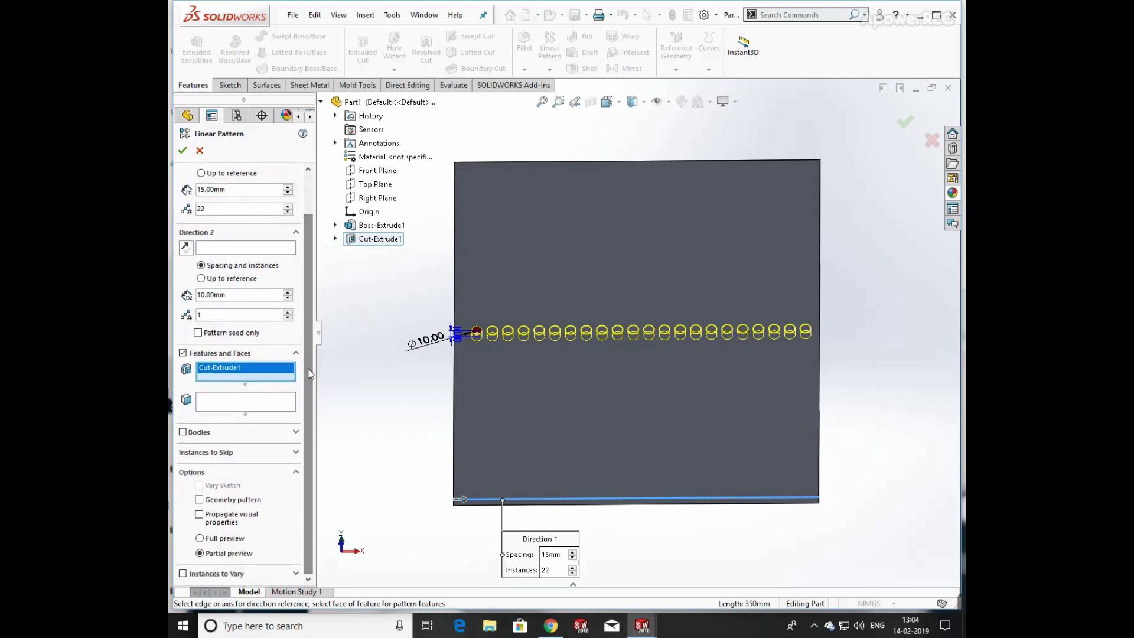
pyautogui.click(183, 150)
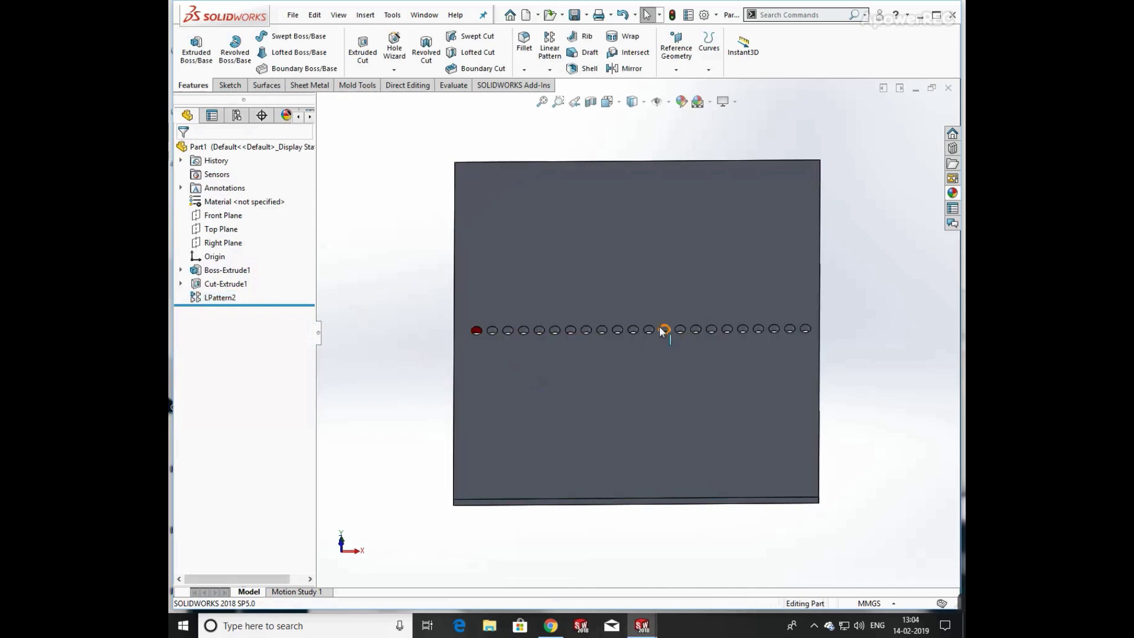
pyautogui.moveTo(661, 331); pyautogui.dragTo(683, 374, button='middle')
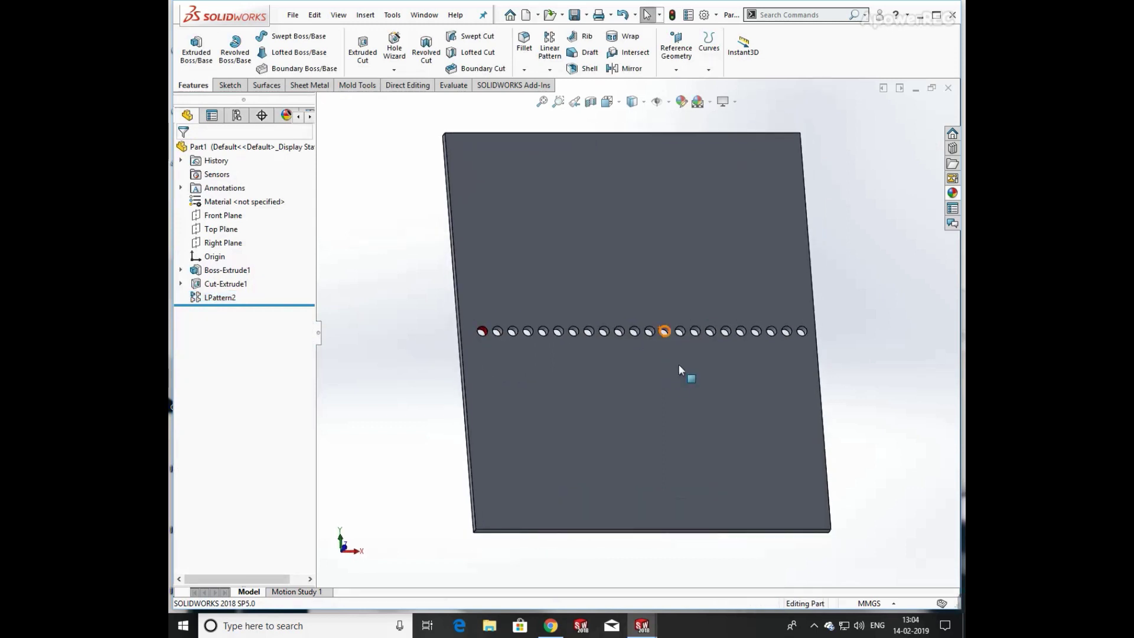
# Step: Edit the LPattern2 feature and assign the plate's left vertical edge as Direction 2
pyautogui.click(227, 298)
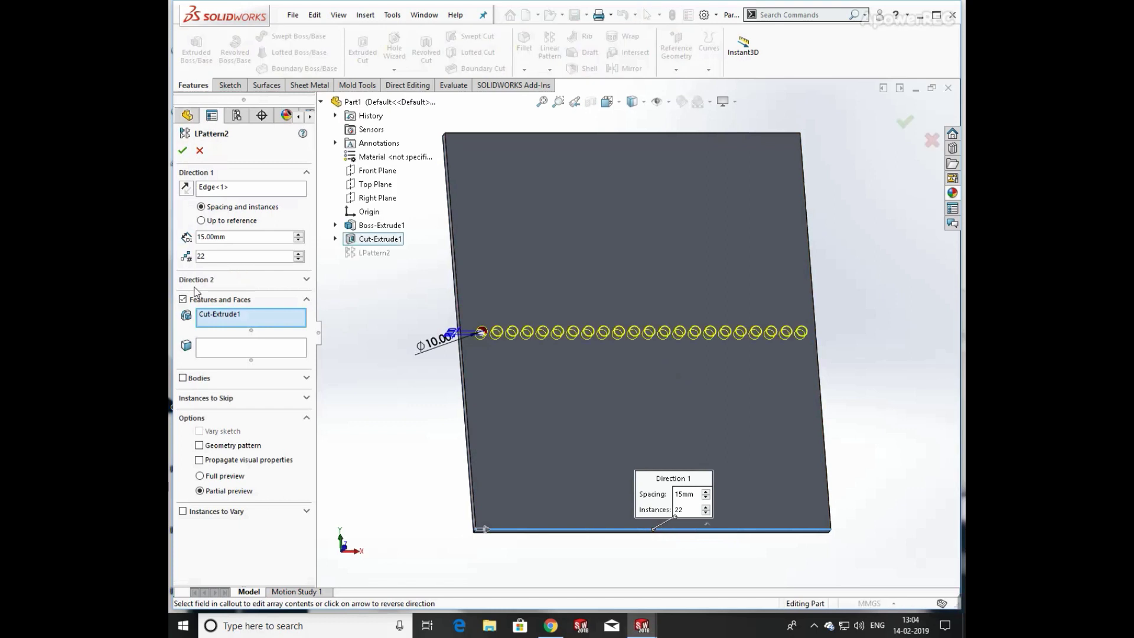
pyautogui.click(306, 280)
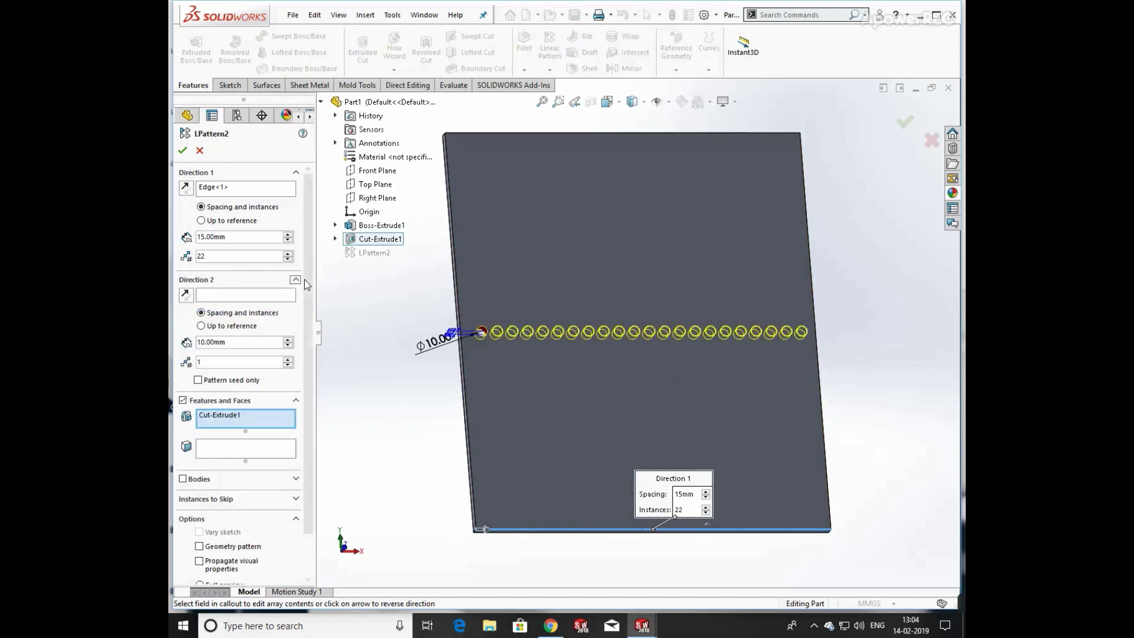
pyautogui.click(255, 300)
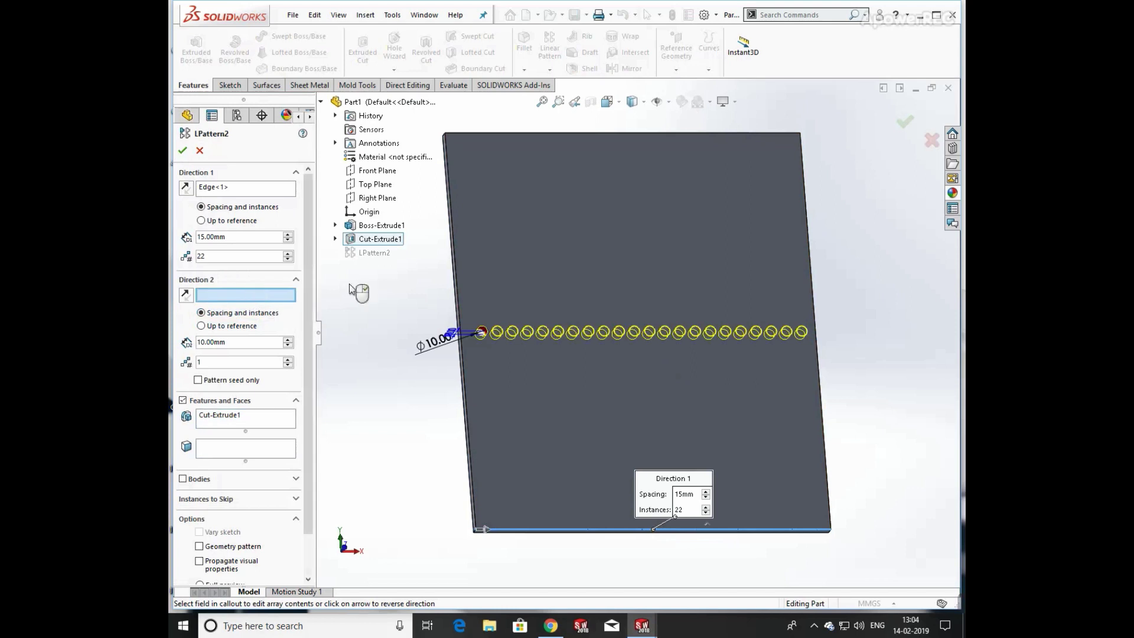
pyautogui.scroll(-5, 456, 292)
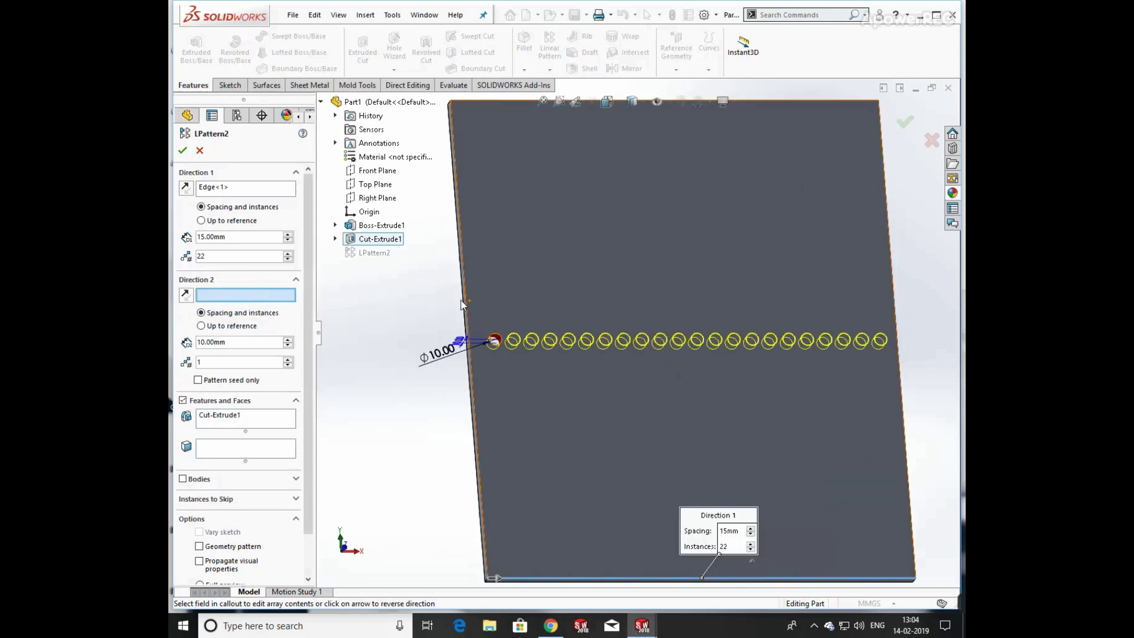
pyautogui.click(543, 333)
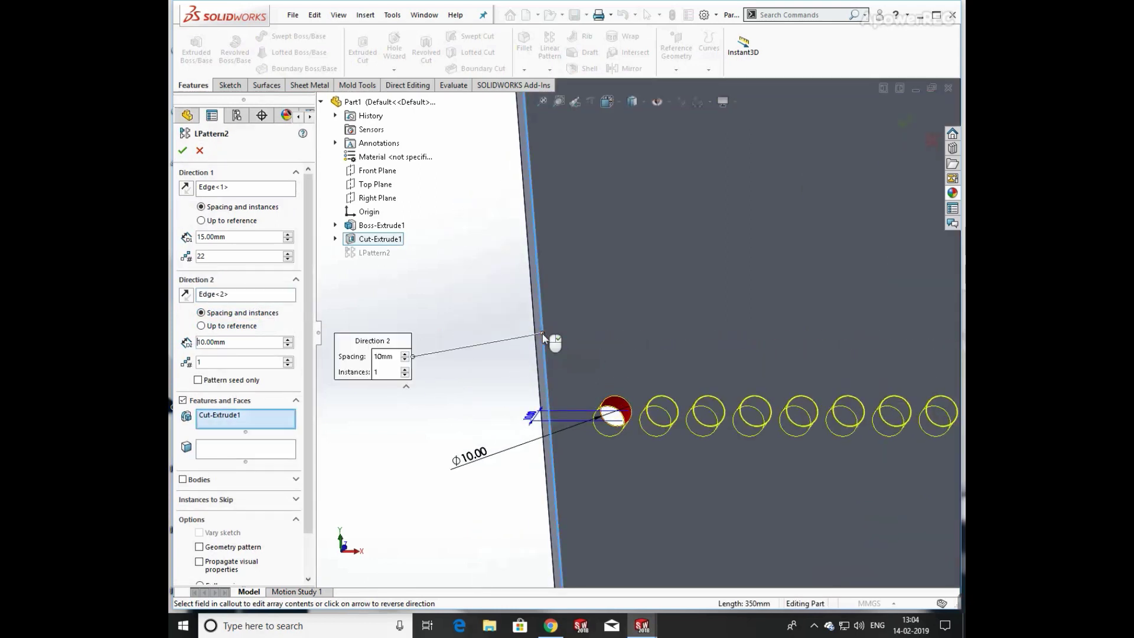
pyautogui.scroll(5, 444, 433)
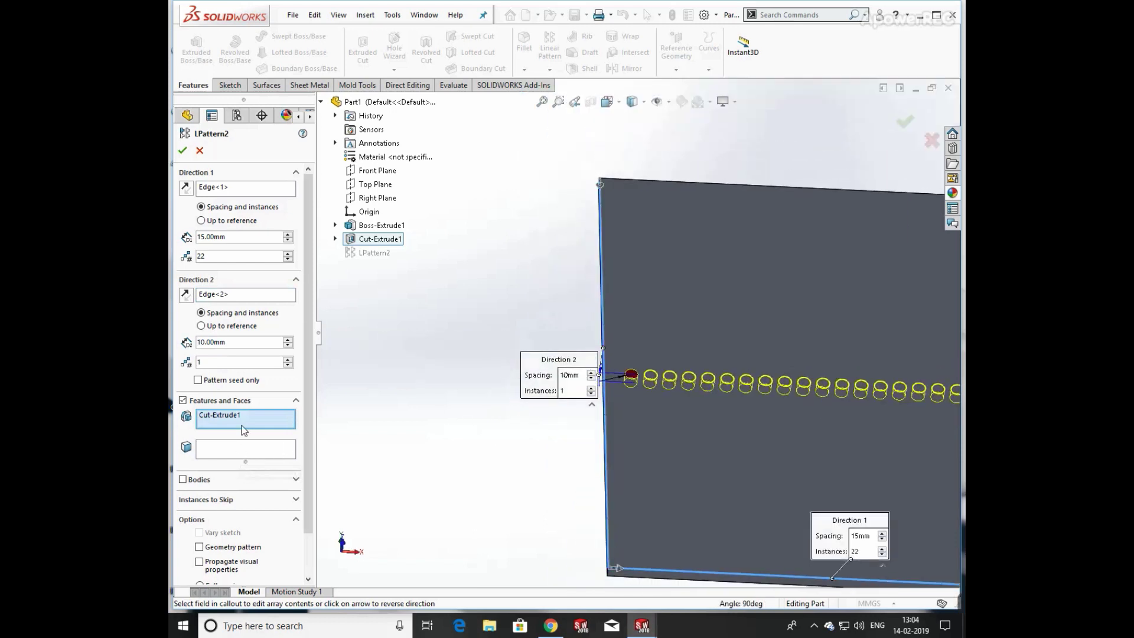
# Step: Set the number of Direction 2 instances in the hole pattern to 5
pyautogui.moveTo(308, 417)
pyautogui.mouseDown()
pyautogui.moveTo(311, 470)
pyautogui.moveTo(309, 421)
pyautogui.mouseUp()
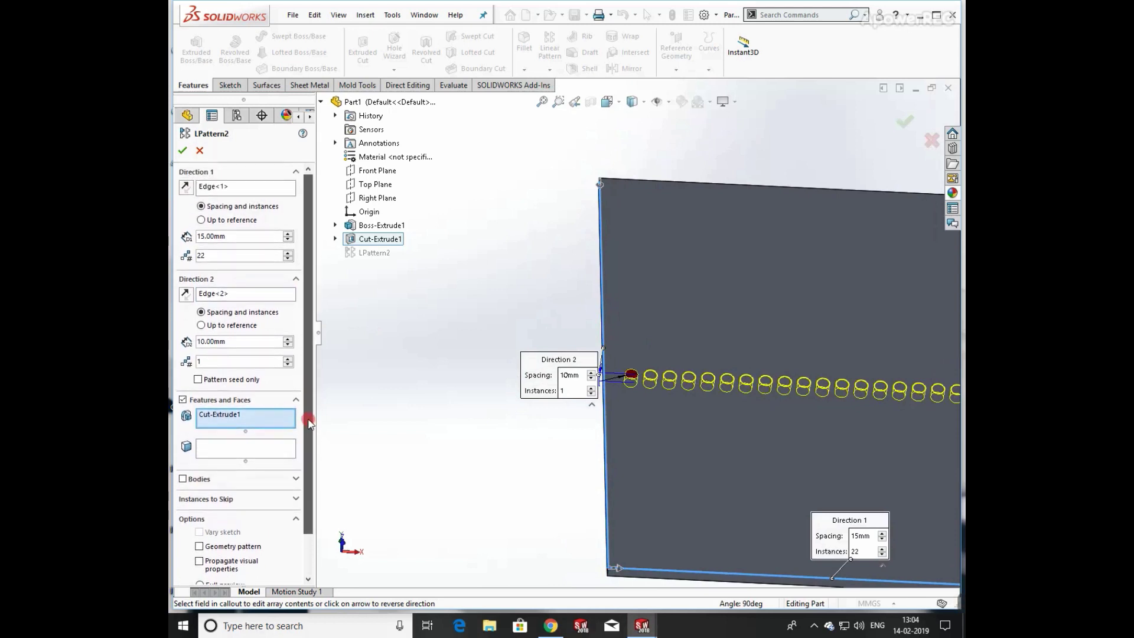
pyautogui.click(288, 359)
pyautogui.click(288, 359)
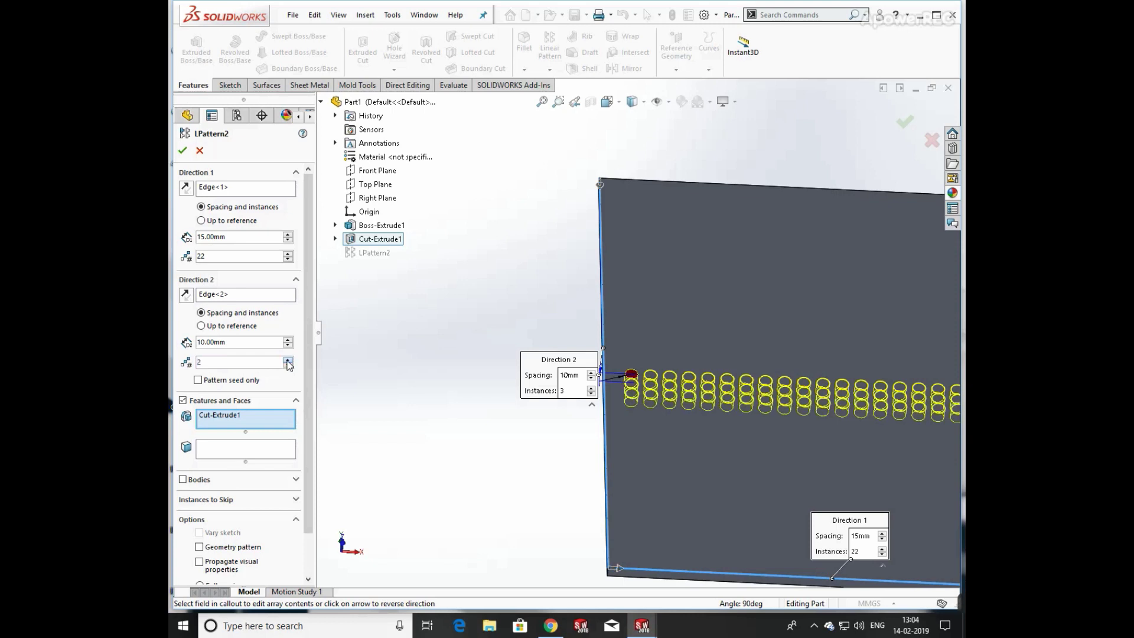
pyautogui.click(289, 359)
pyautogui.click(288, 359)
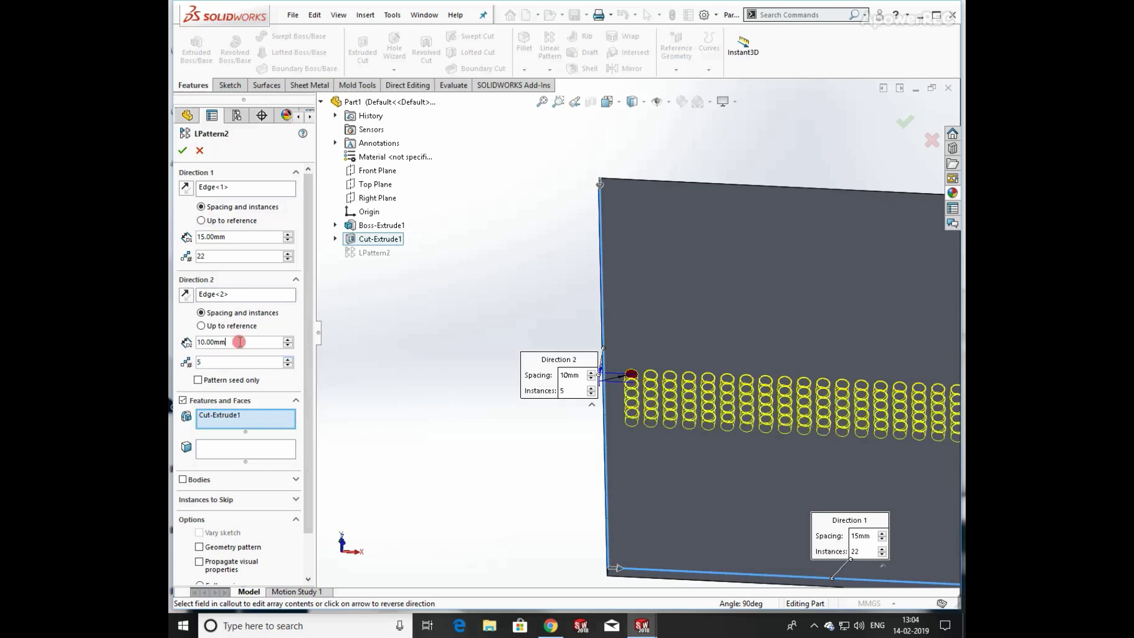
# Step: Set the Direction 2 spacing to 20 mm and apply the edited hole pattern
pyautogui.click(239, 342)
pyautogui.write('15')
pyautogui.press('Return')
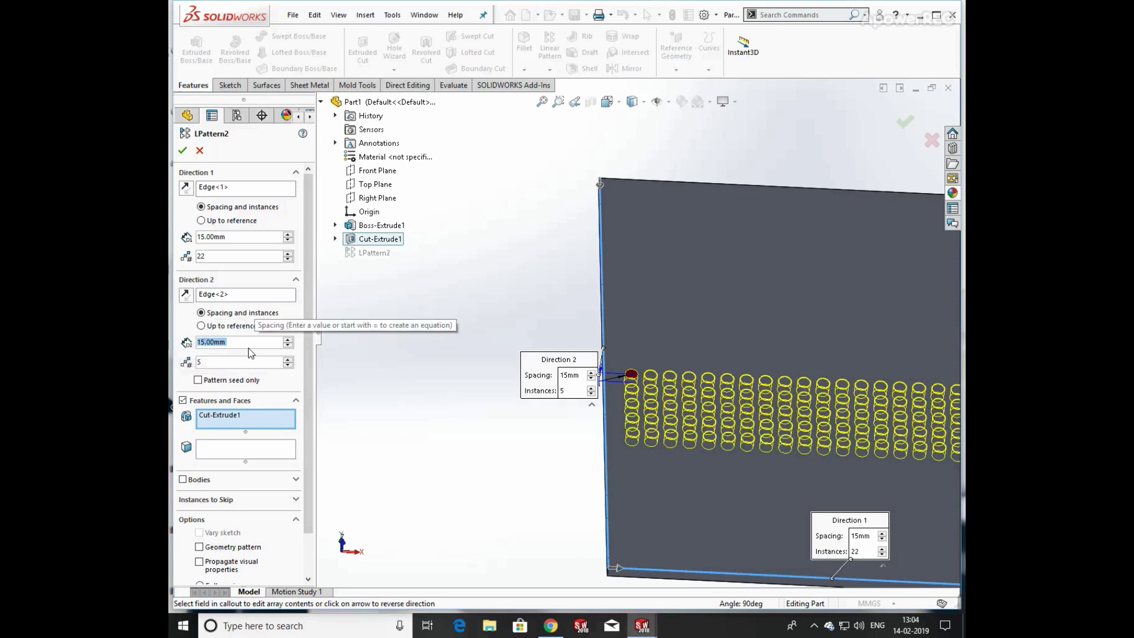
pyautogui.write('20')
pyautogui.press('Return')
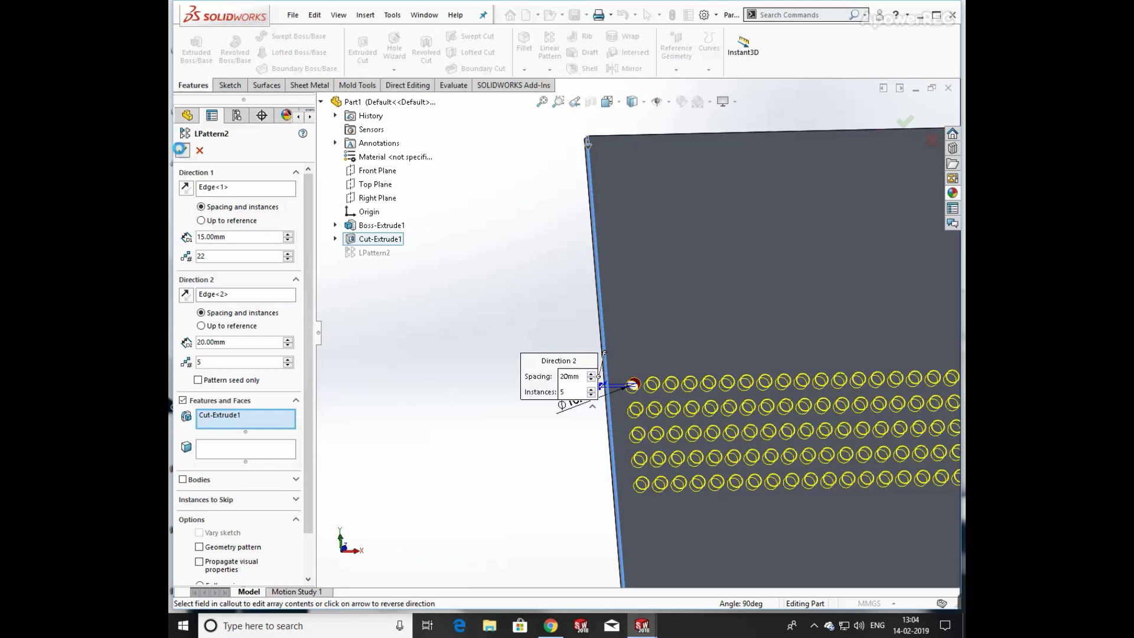
pyautogui.click(181, 150)
pyautogui.scroll(5, 497, 373)
pyautogui.scroll(-6, 747, 388)
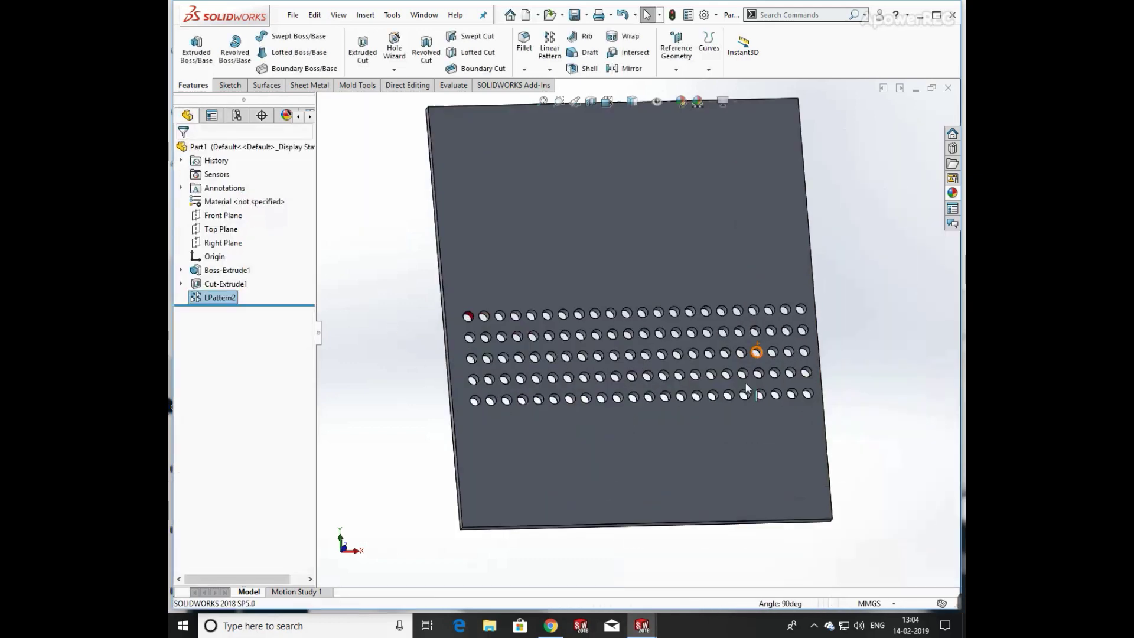
pyautogui.scroll(-2, 743, 372)
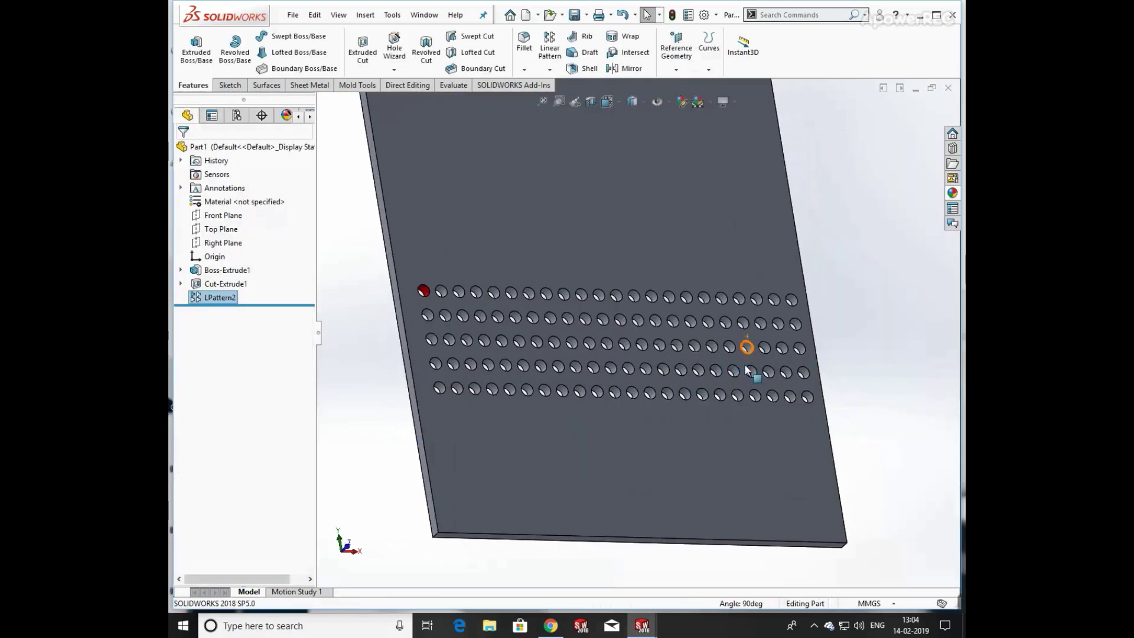
# Step: Edit the hole pattern to propagate visual properties from the seed hole and apply the change
pyautogui.click(219, 298)
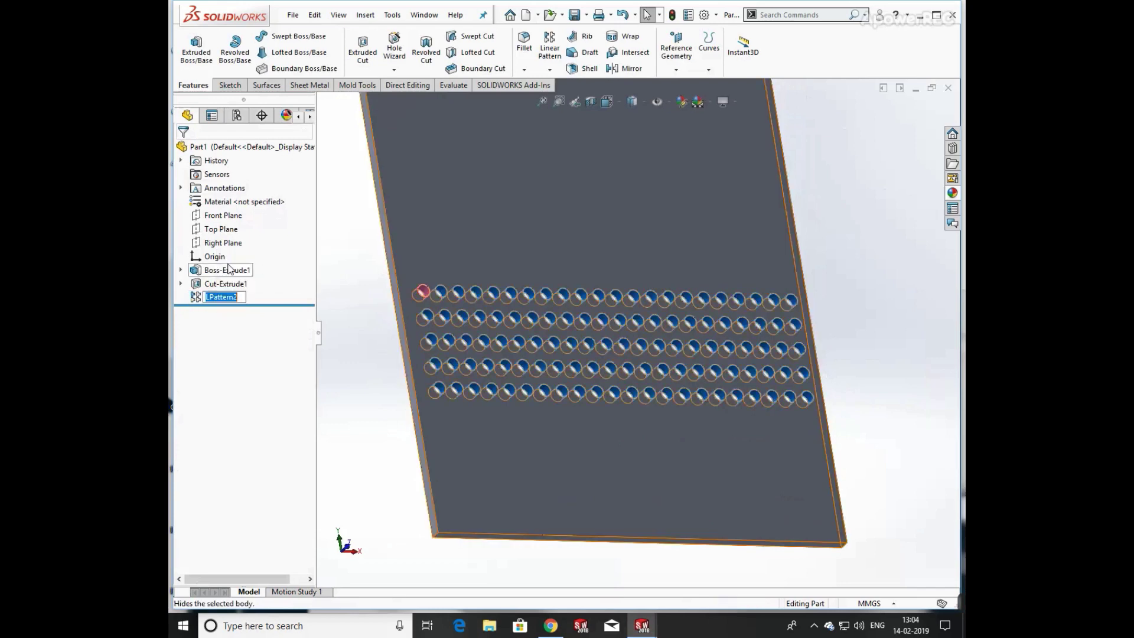
pyautogui.rightClick(232, 302)
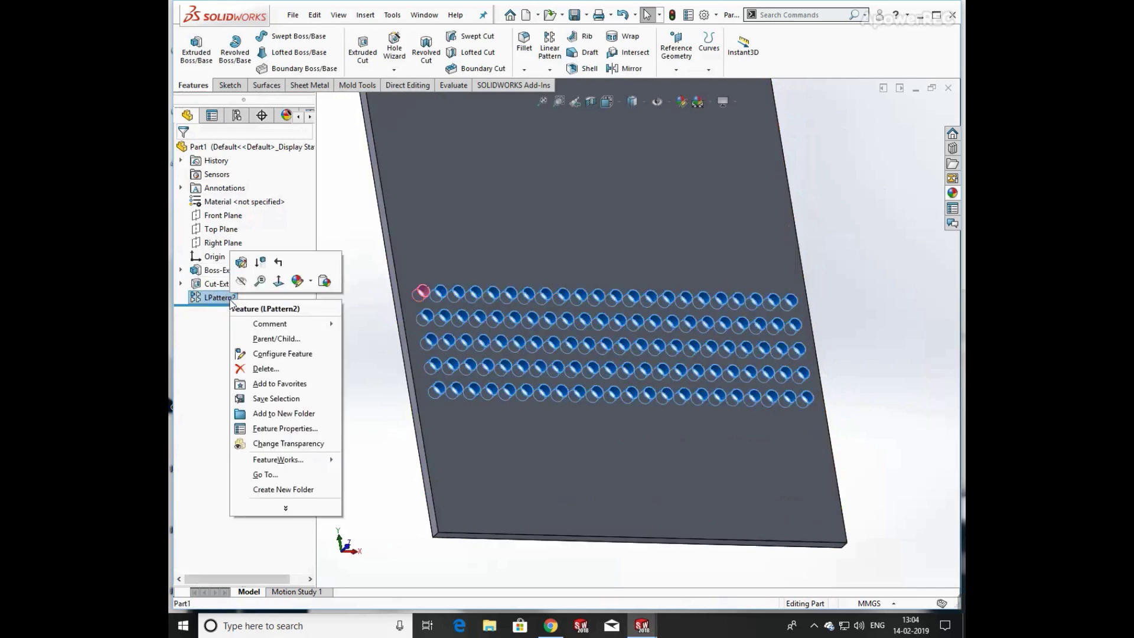
pyautogui.click(241, 271)
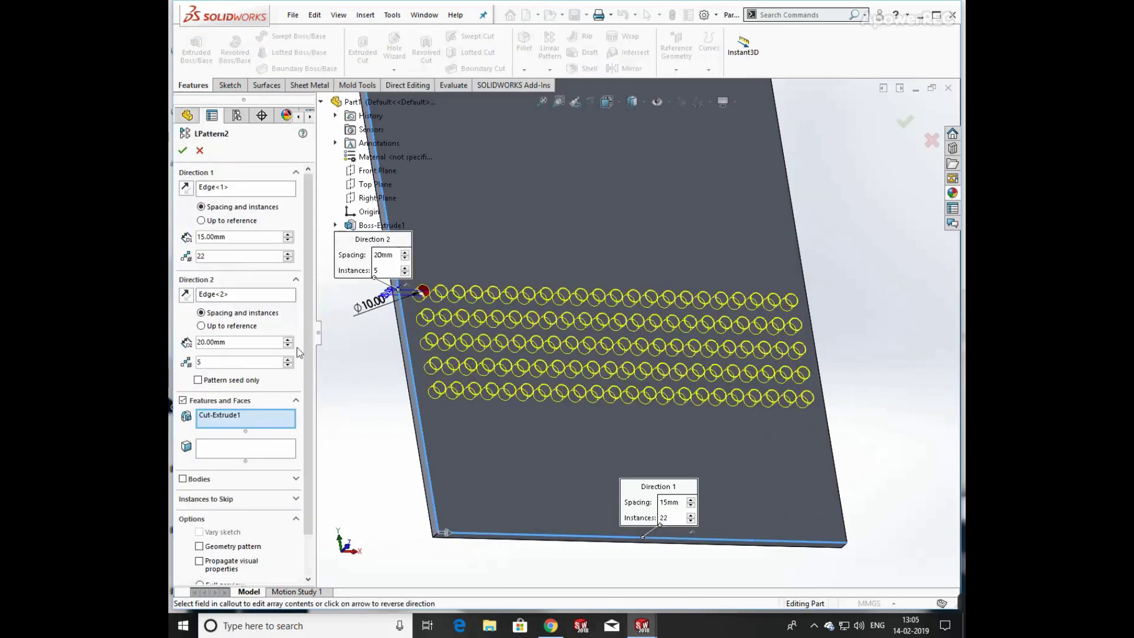
pyautogui.scroll(-3, 312, 332)
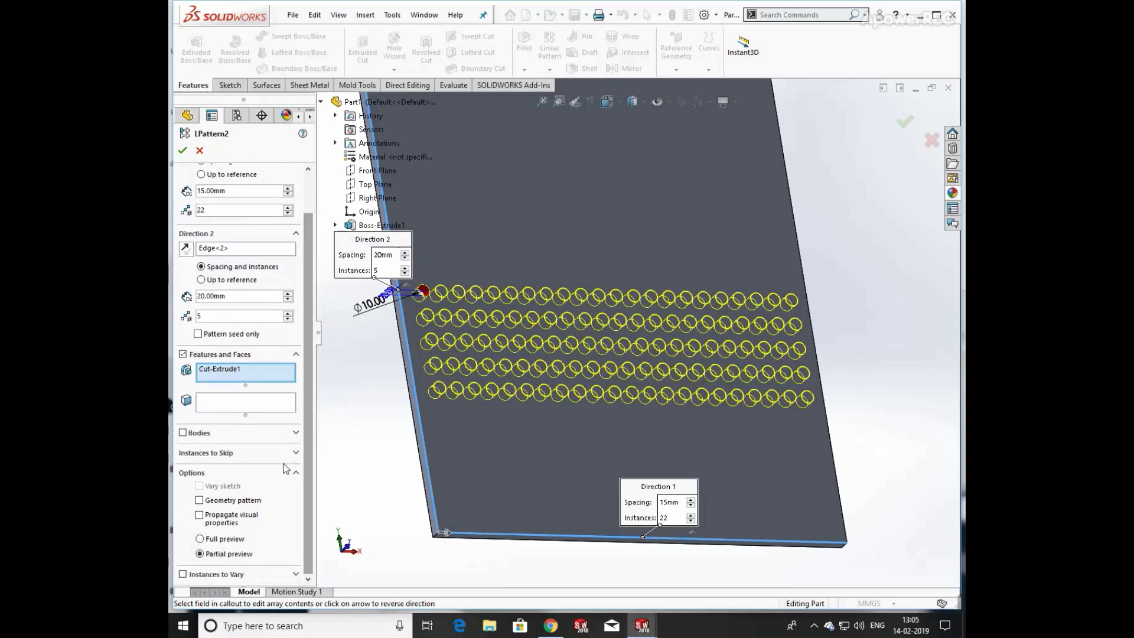
pyautogui.click(201, 517)
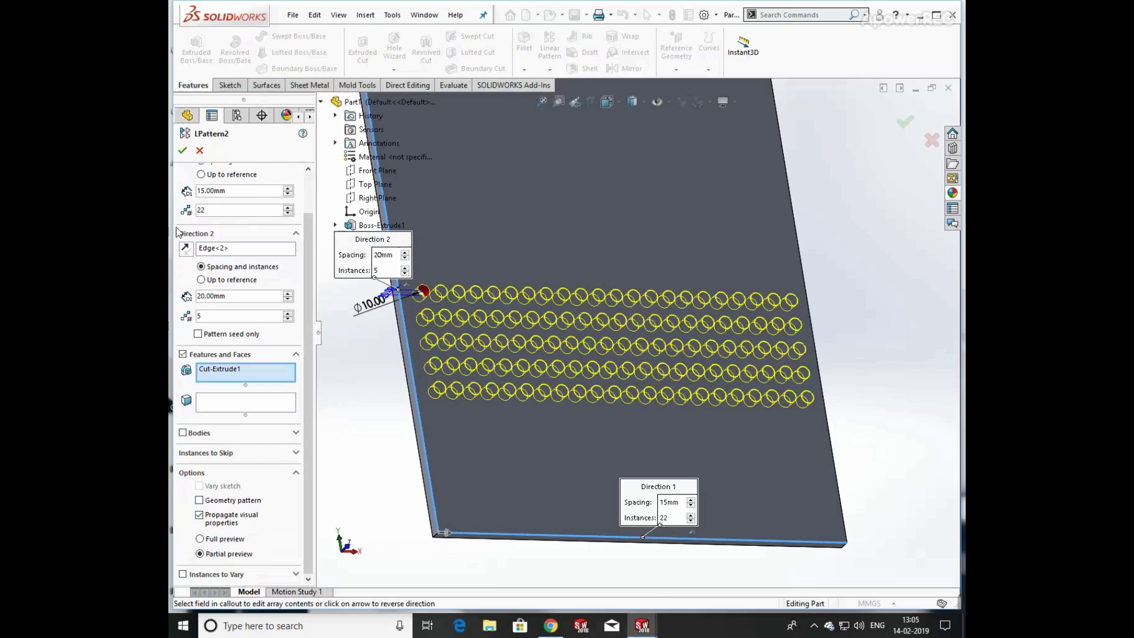
pyautogui.click(182, 151)
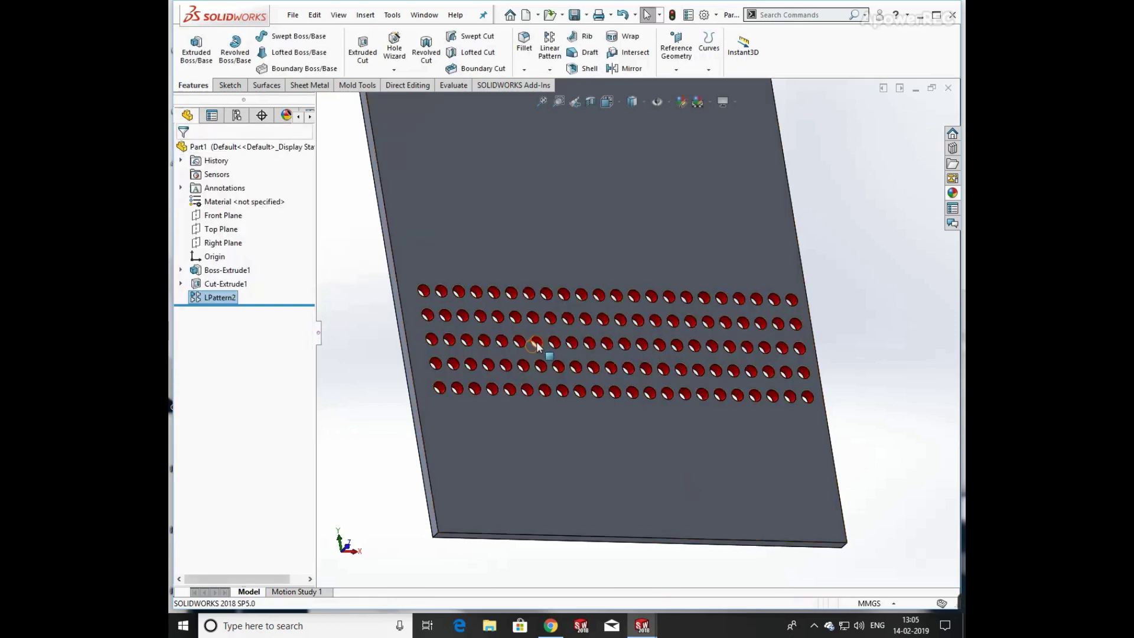
pyautogui.moveTo(538, 346)
pyautogui.mouseDown(button='middle')
pyautogui.moveTo(567, 365)
pyautogui.moveTo(552, 362)
pyautogui.mouseUp(button='middle')
pyautogui.rightClick(231, 299)
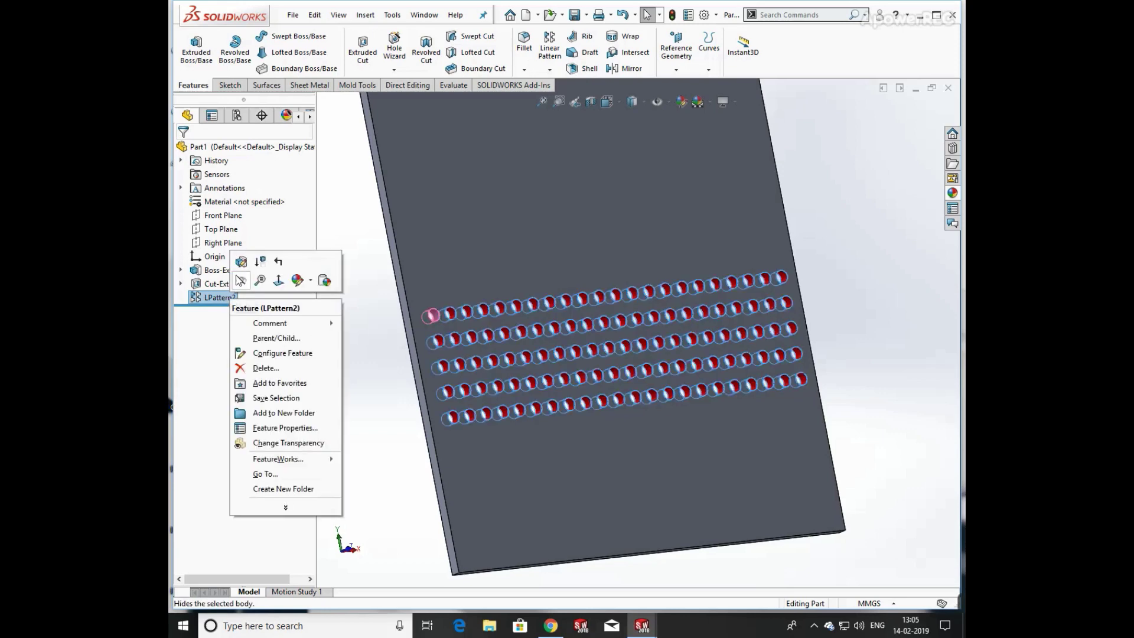
pyautogui.click(241, 261)
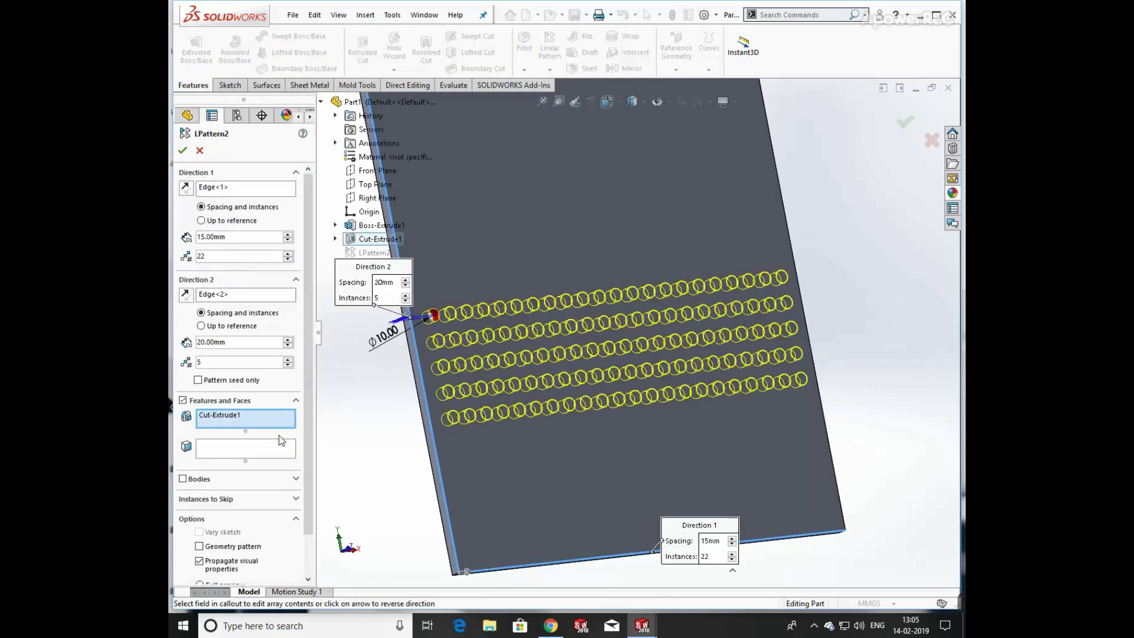
pyautogui.click(200, 561)
pyautogui.rightClick(233, 296)
pyautogui.click(248, 304)
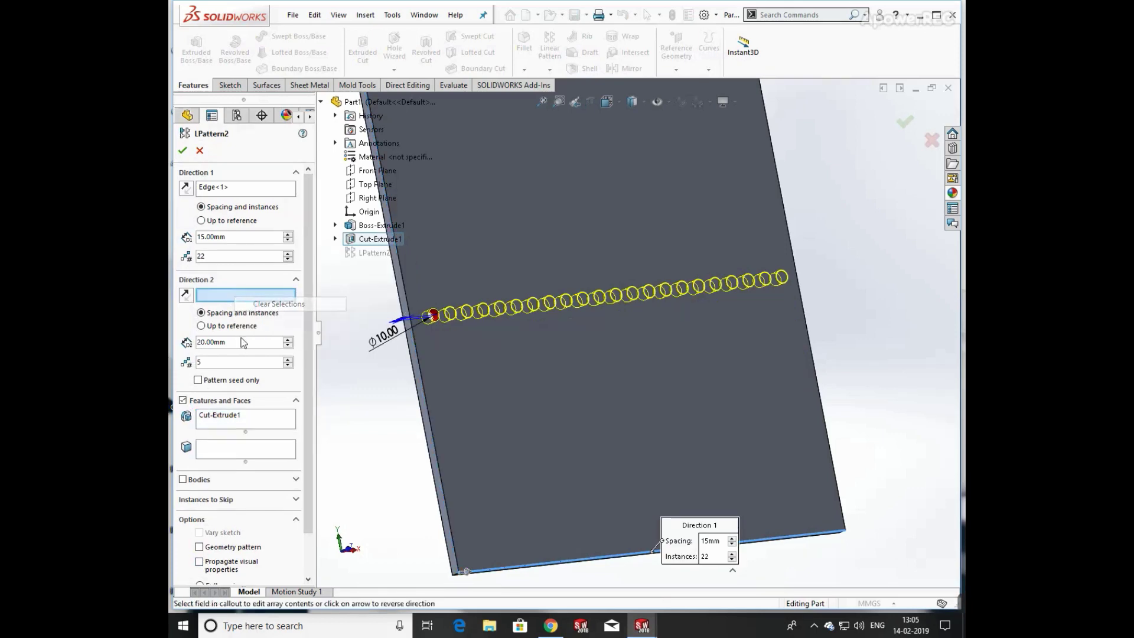
pyautogui.rightClick(224, 414)
pyautogui.click(254, 419)
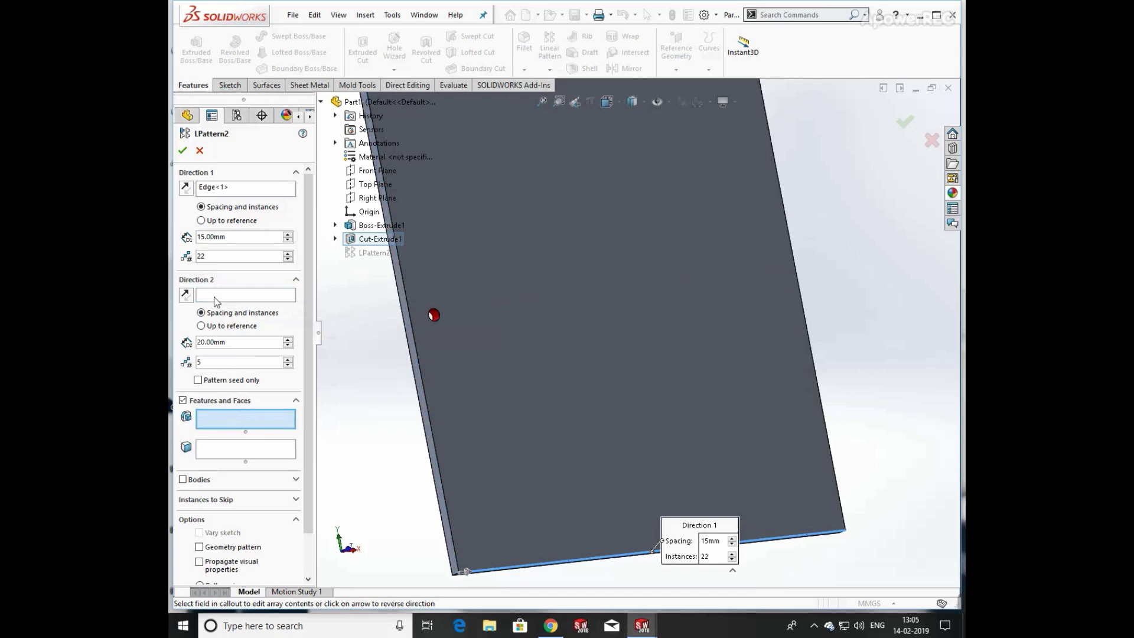
pyautogui.click(183, 151)
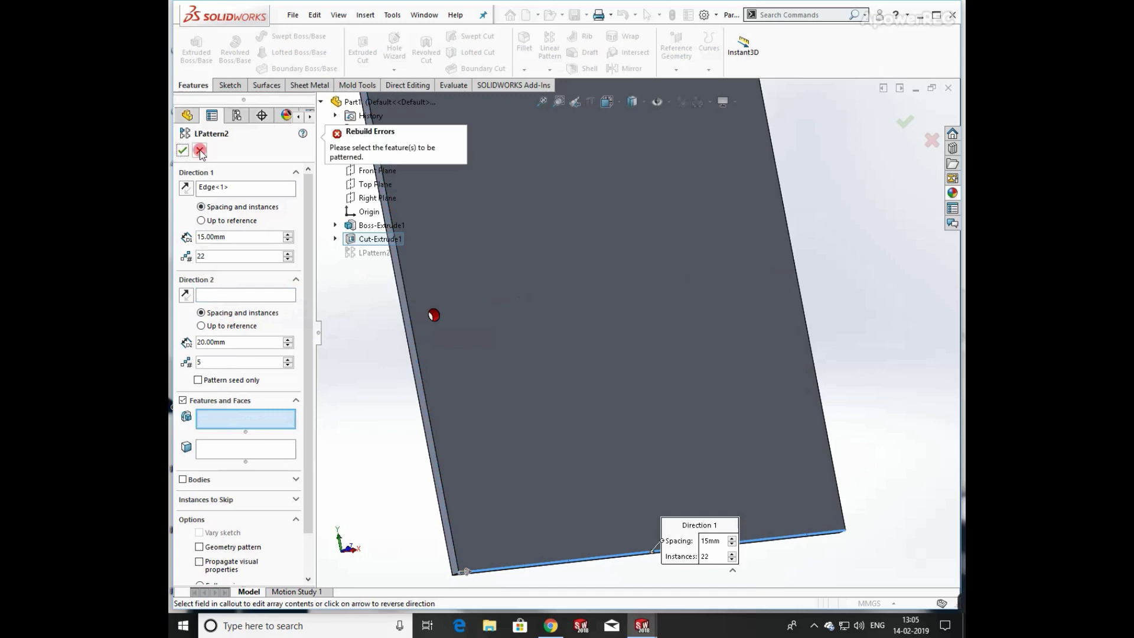
pyautogui.click(200, 152)
# Step: Open the LPattern2 hole pattern for editing and review its direction, feature and preview options
pyautogui.click(219, 297)
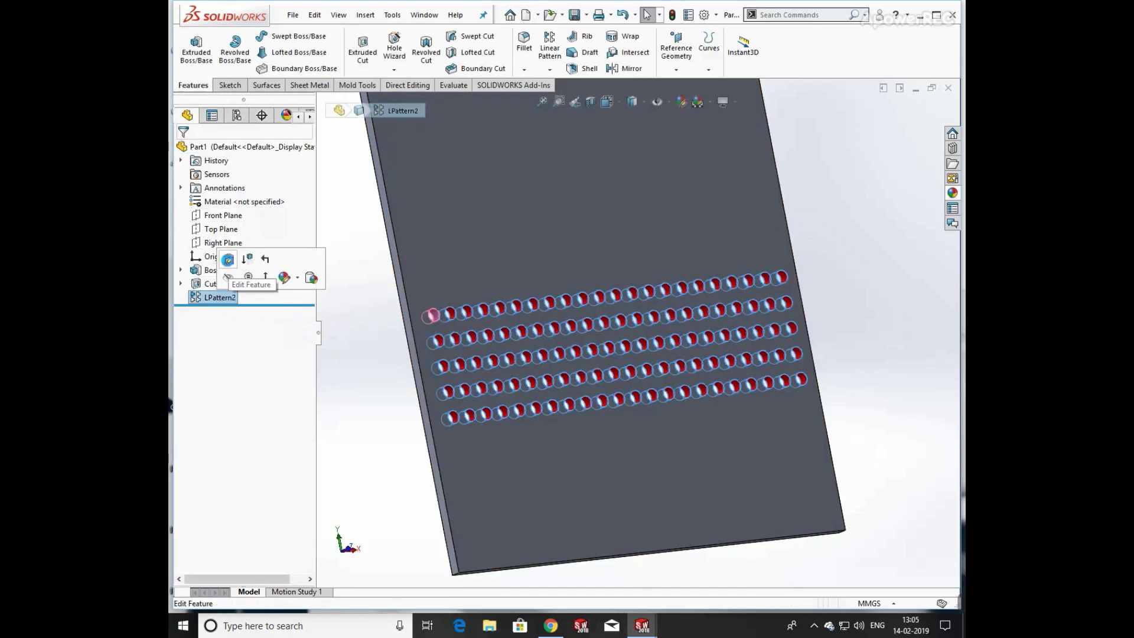
pyautogui.click(227, 260)
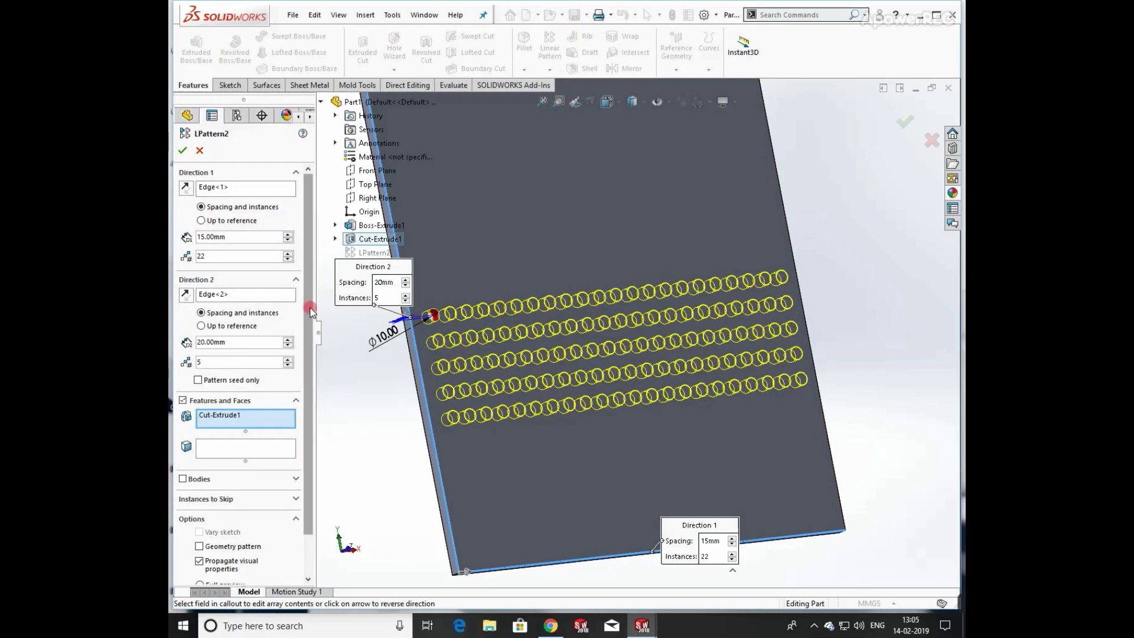
pyautogui.moveTo(305, 317)
pyautogui.mouseDown()
pyautogui.moveTo(306, 358)
pyautogui.moveTo(313, 306)
pyautogui.moveTo(319, 373)
pyautogui.mouseUp()
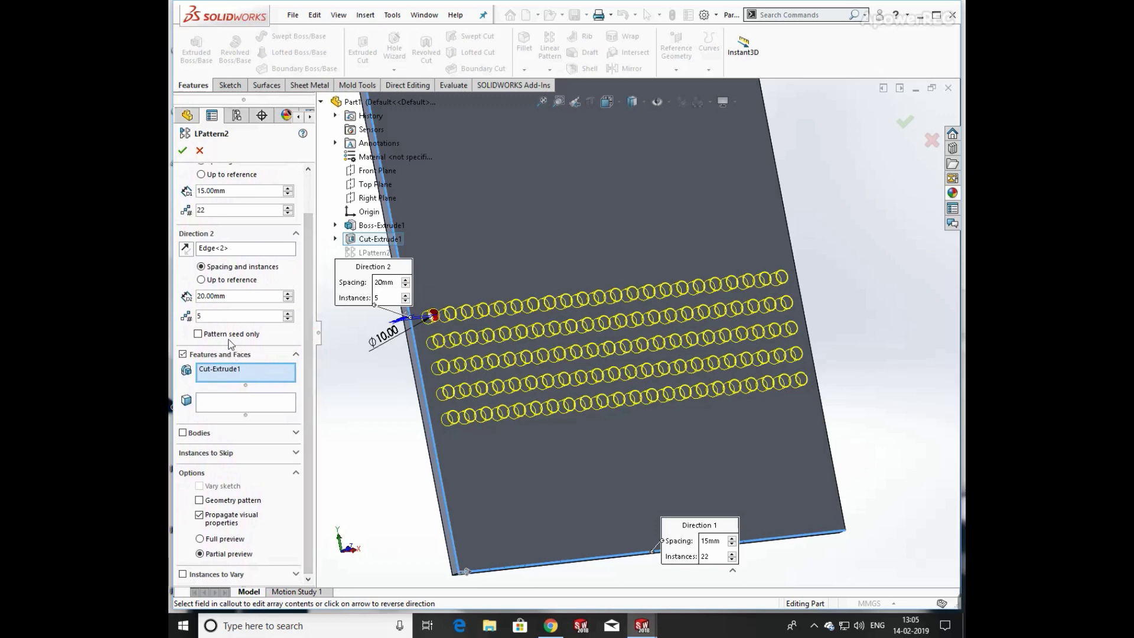
pyautogui.click(296, 234)
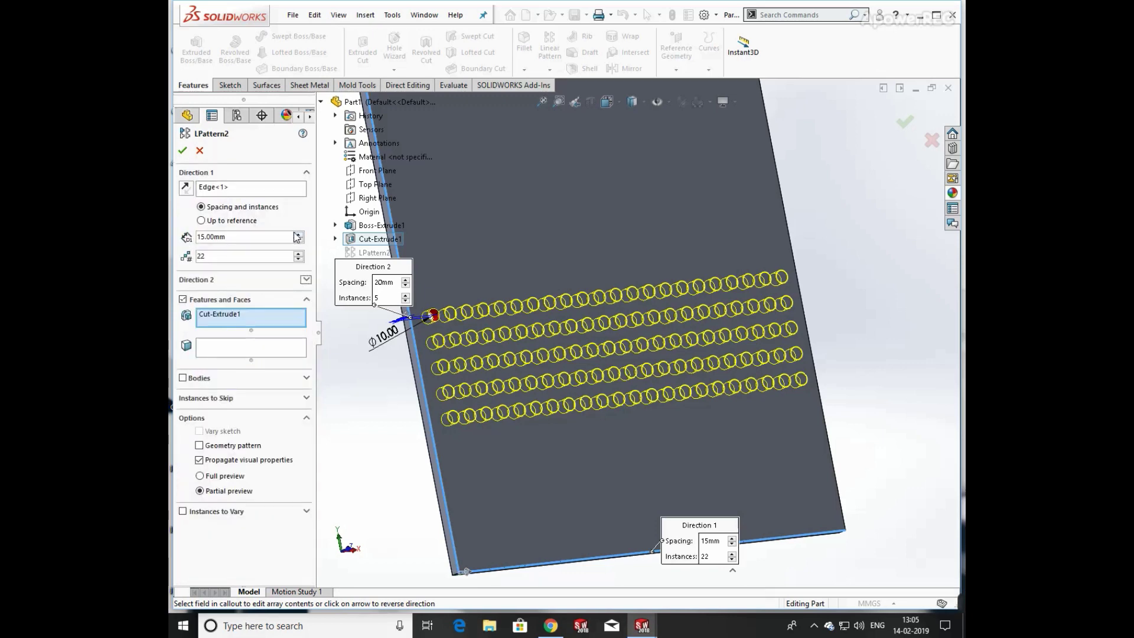
pyautogui.click(307, 281)
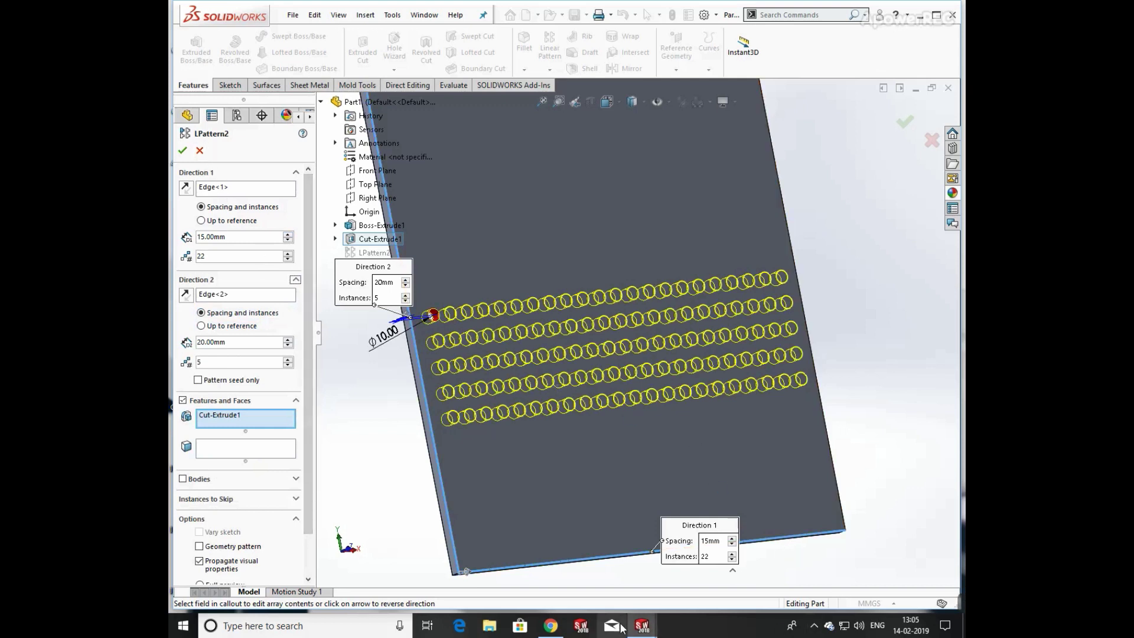
pyautogui.moveTo(837, 595)
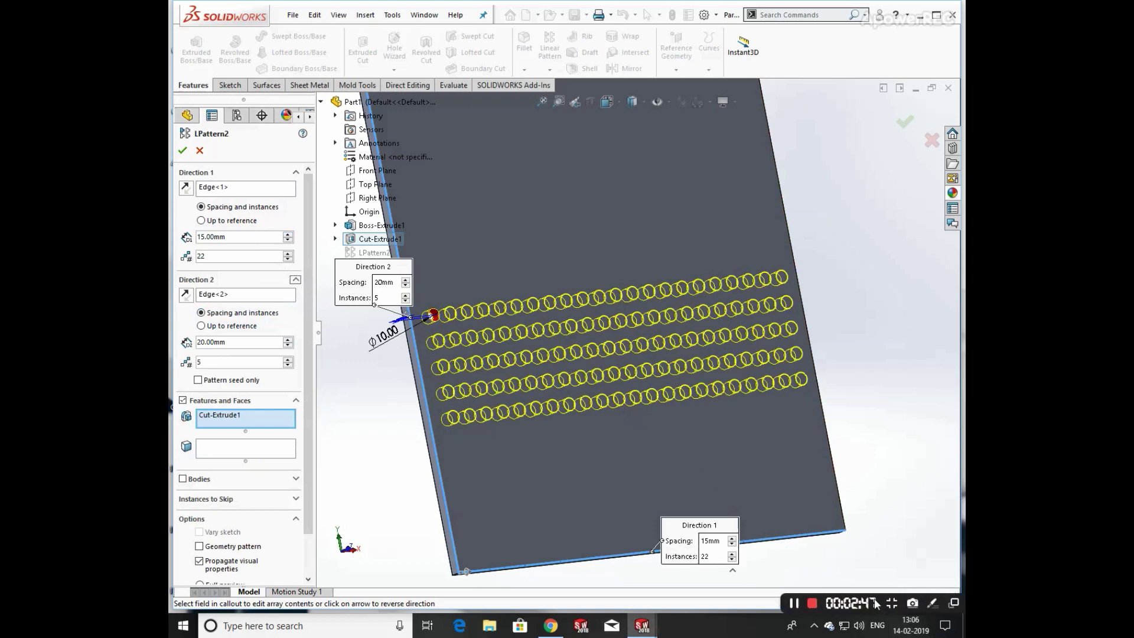
pyautogui.press('Return')
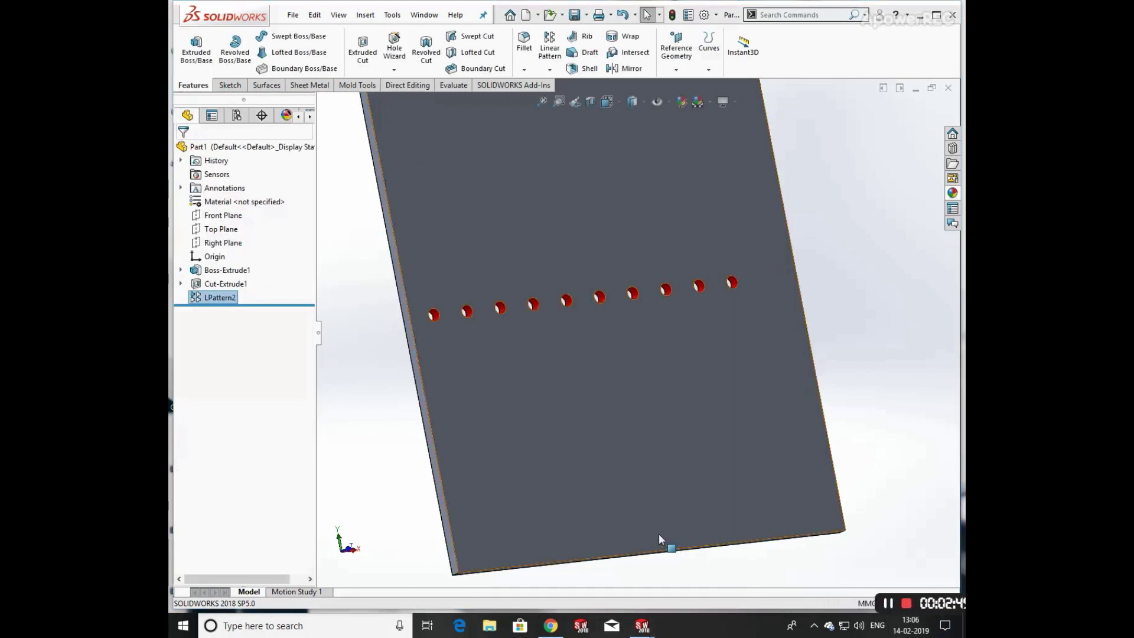
# Step: Edit the single-row hole pattern and enable Instances to Vary
pyautogui.moveTo(658, 533); pyautogui.dragTo(630, 493, button='middle')
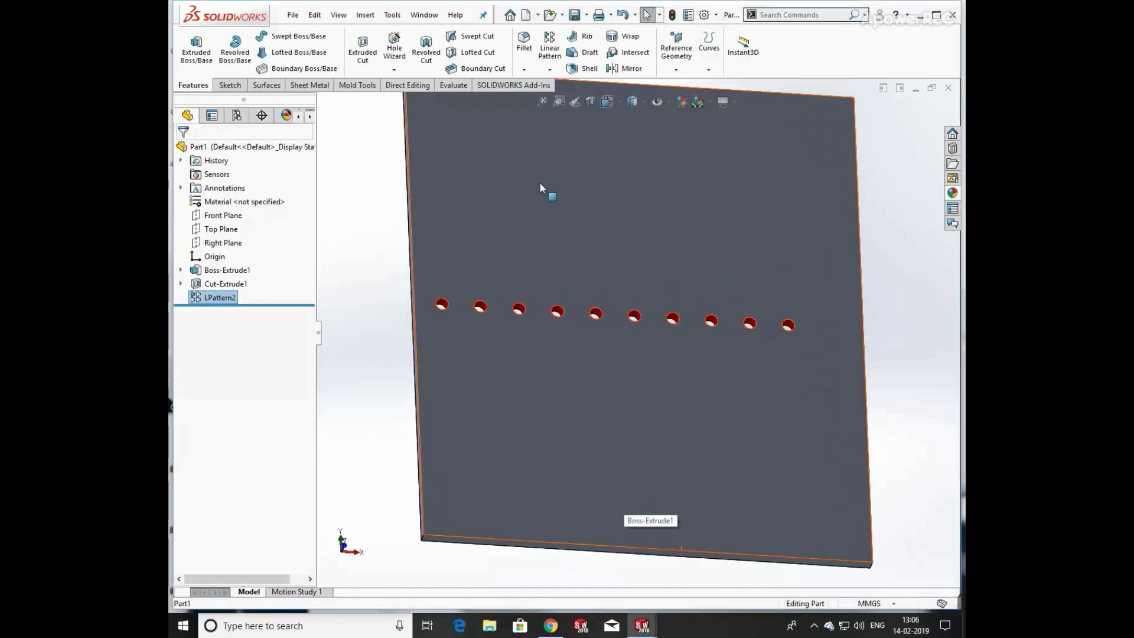
pyautogui.rightClick(231, 298)
pyautogui.click(241, 258)
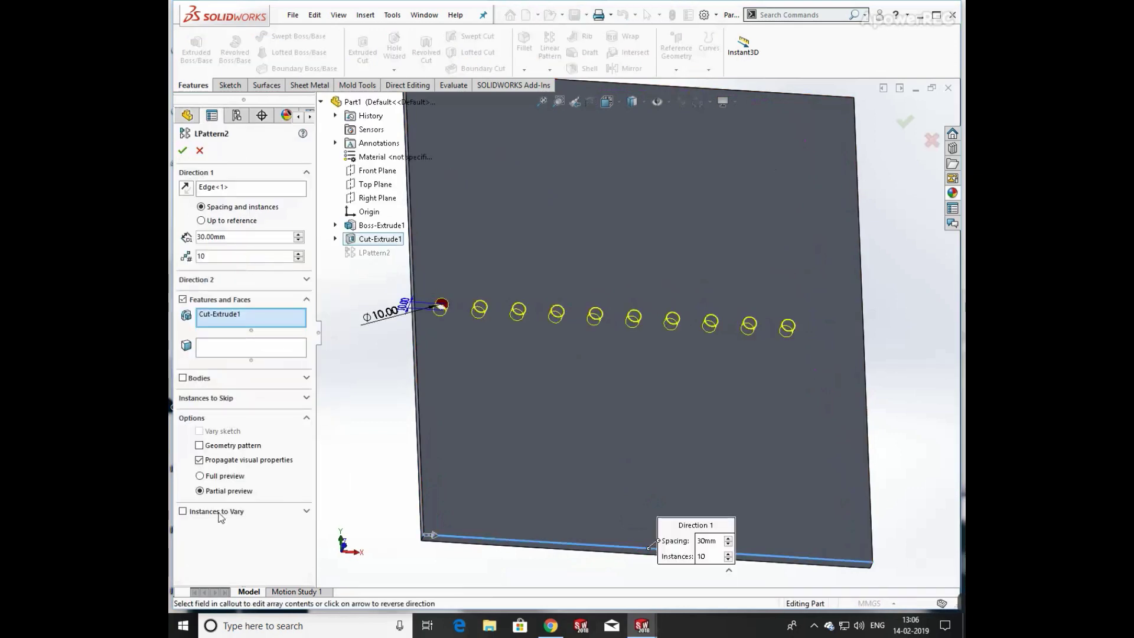
pyautogui.click(182, 511)
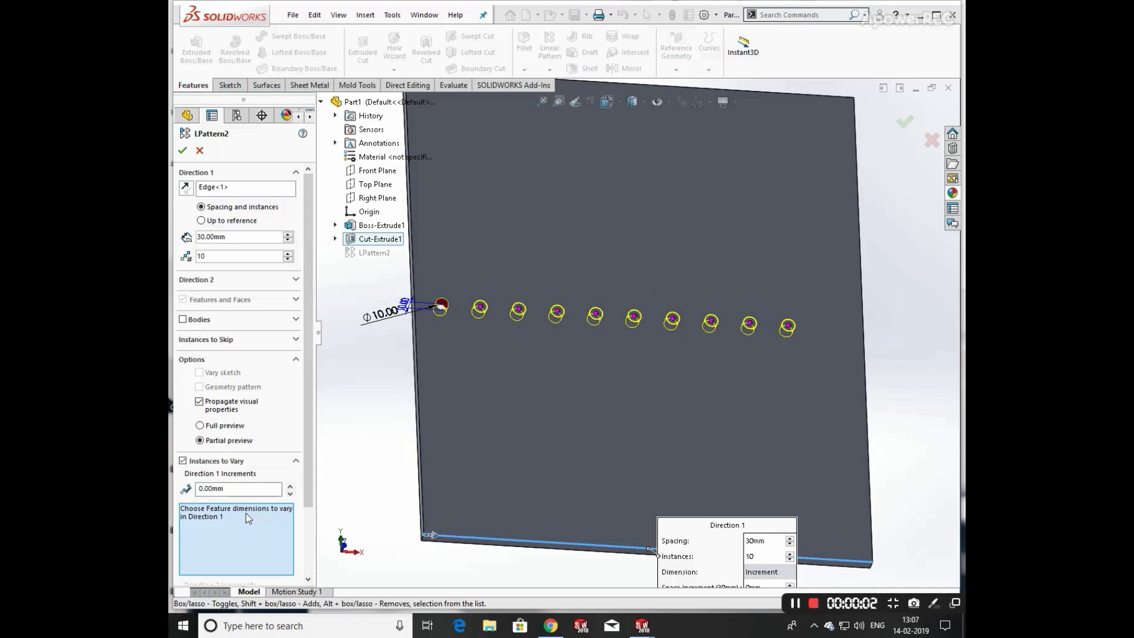
pyautogui.moveTo(299, 463); pyautogui.dragTo(303, 561)
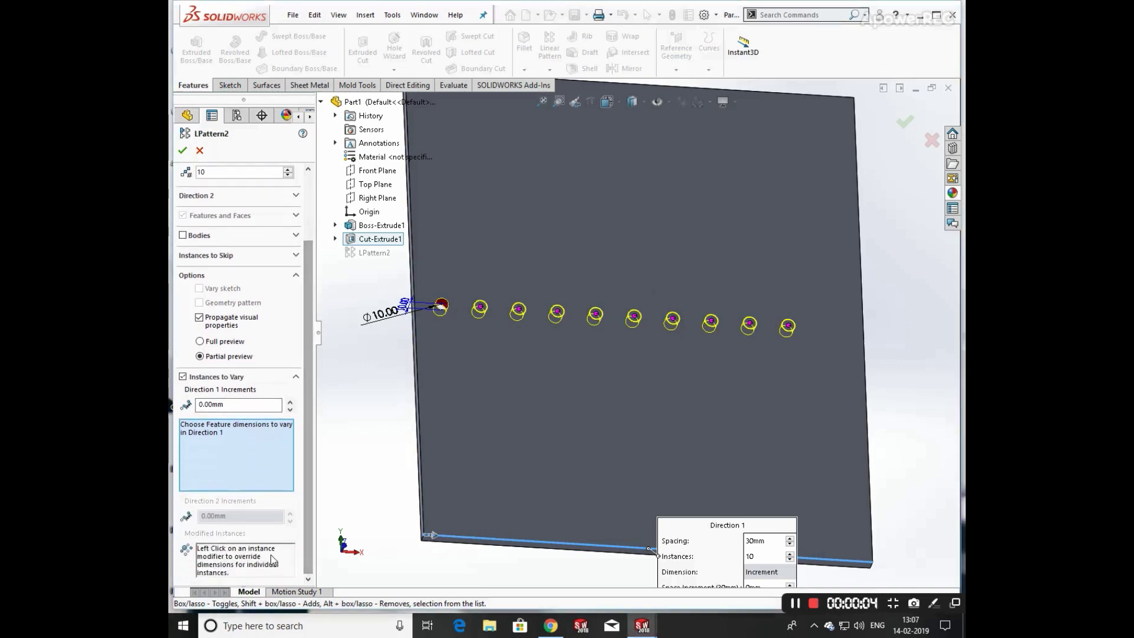
# Step: Skip the fourth and eighth hole instances in the pattern
pyautogui.rightClick(557, 313)
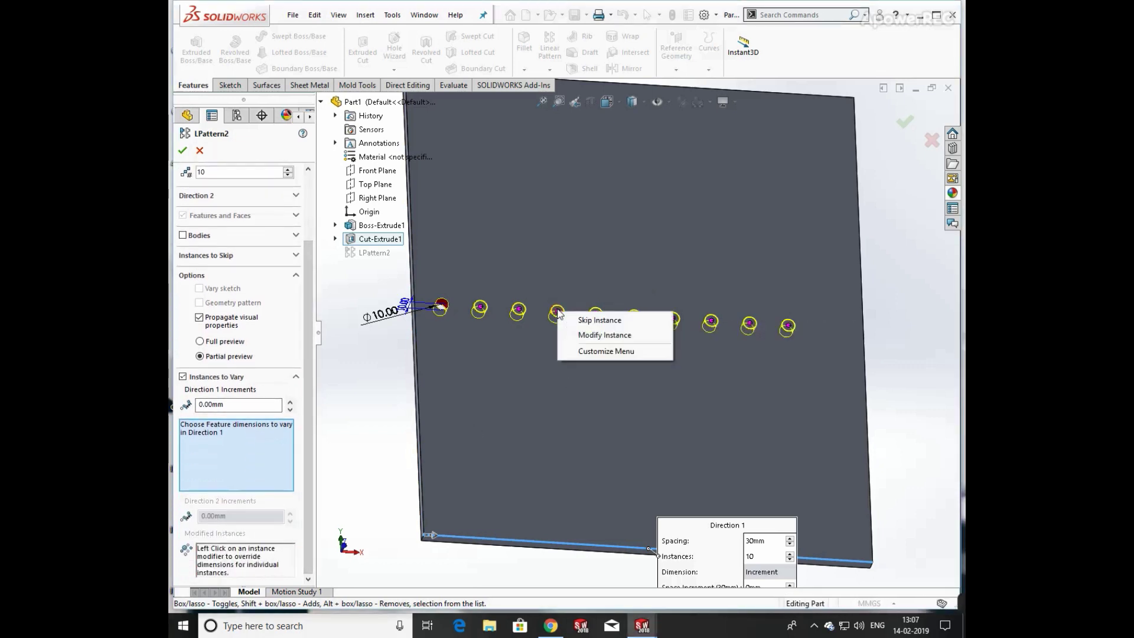
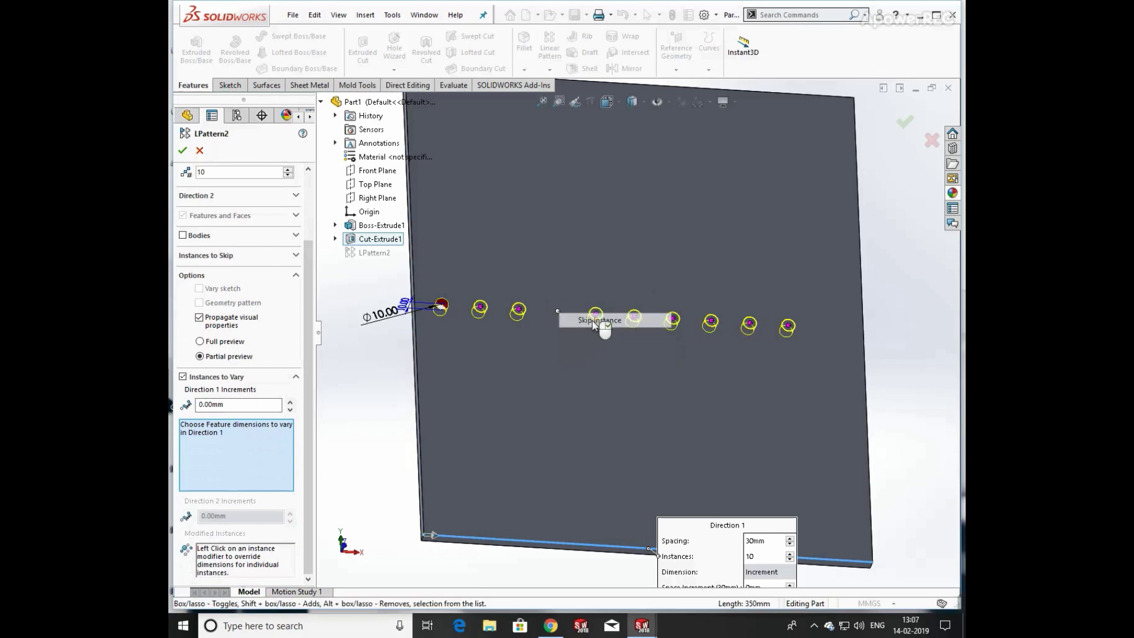
pyautogui.rightClick(712, 322)
pyautogui.click(753, 330)
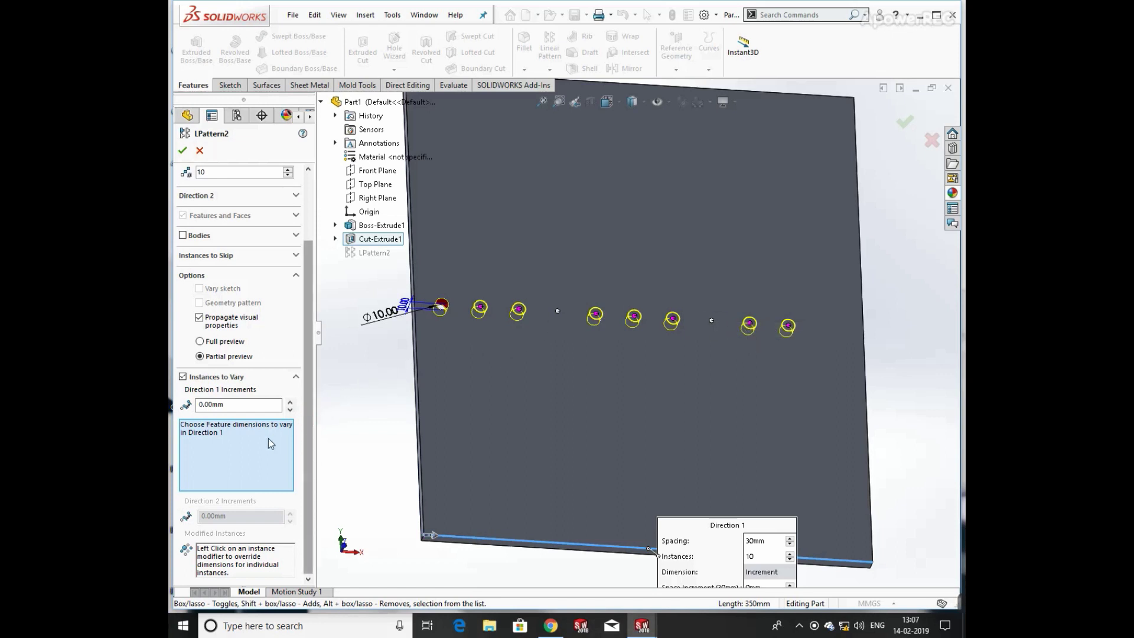
# Step: Vary the hole diameter along Direction 1 with a 2 mm increment and apply the pattern
pyautogui.click(395, 321)
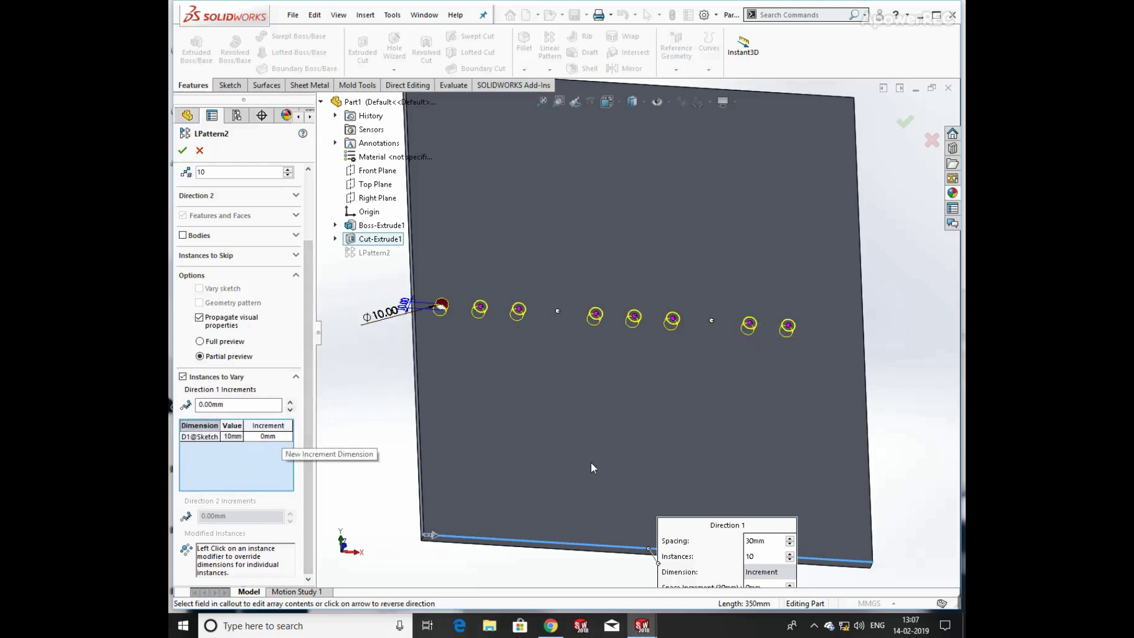
pyautogui.click(284, 437)
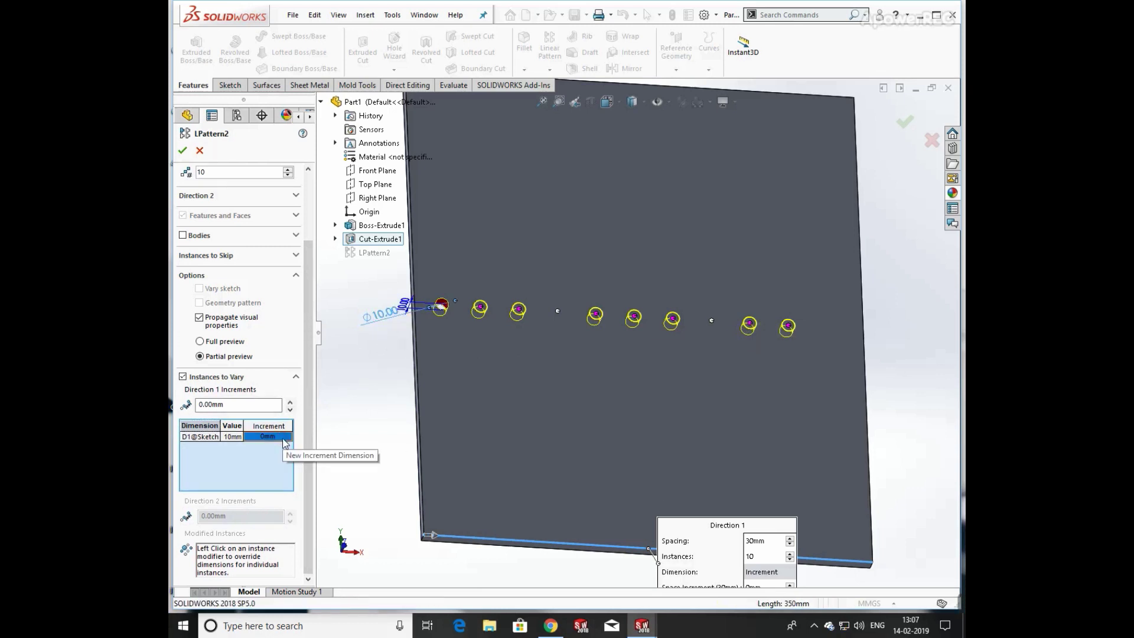
pyautogui.click(284, 438)
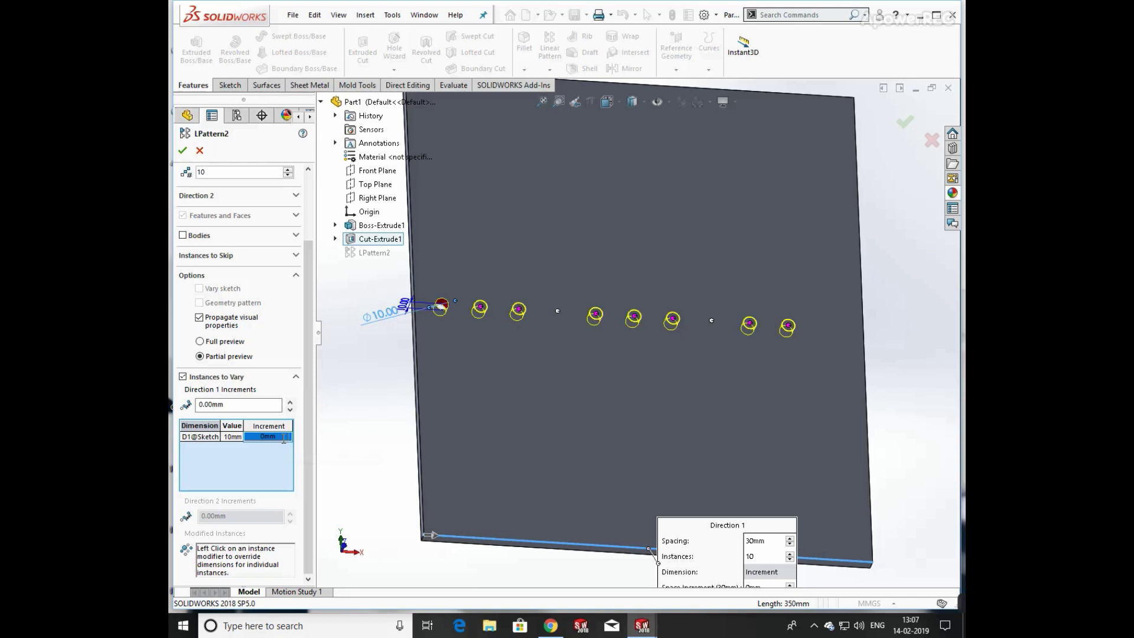
pyautogui.write('2')
pyautogui.press('Return')
pyautogui.click(183, 152)
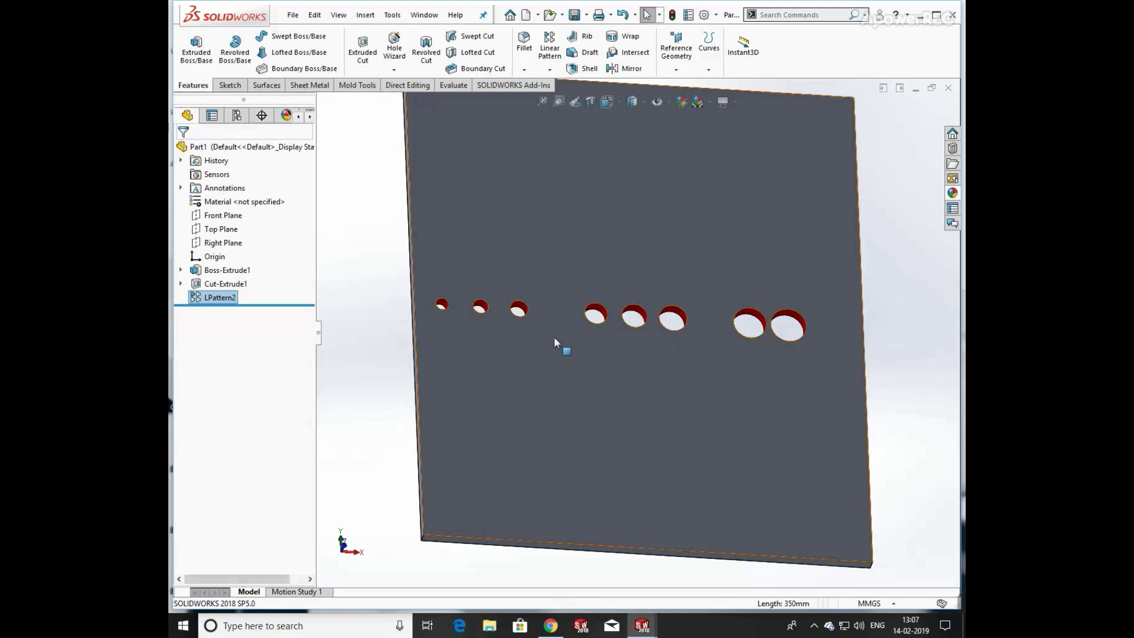
# Step: Edit the hole pattern to clear all skipped instances and apply the change
pyautogui.rightClick(230, 302)
pyautogui.click(236, 263)
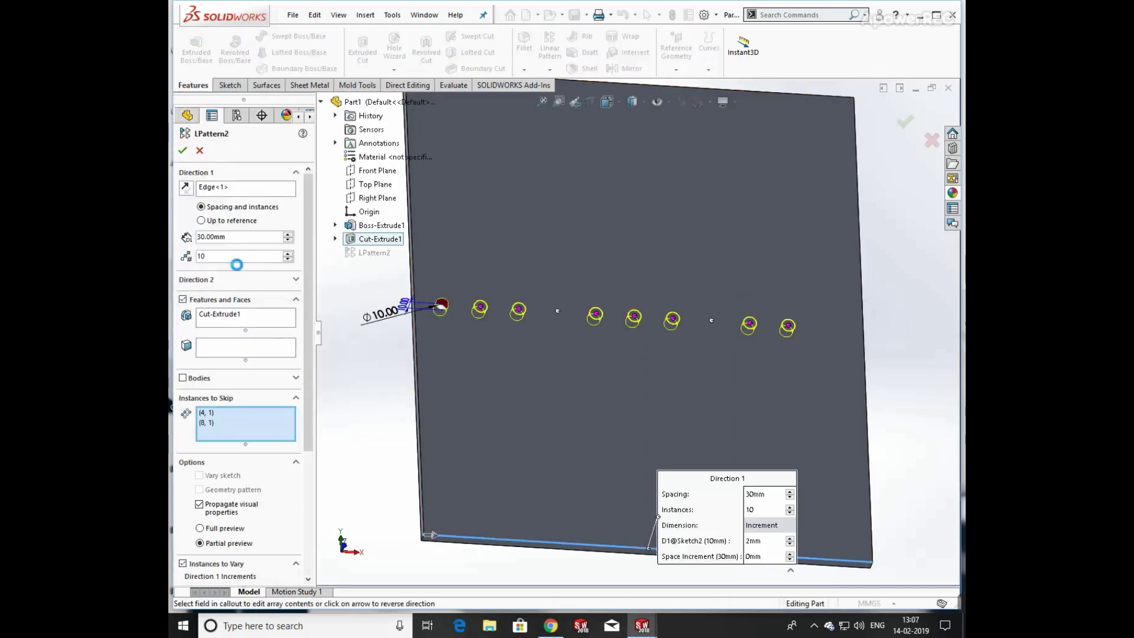
pyautogui.click(230, 416)
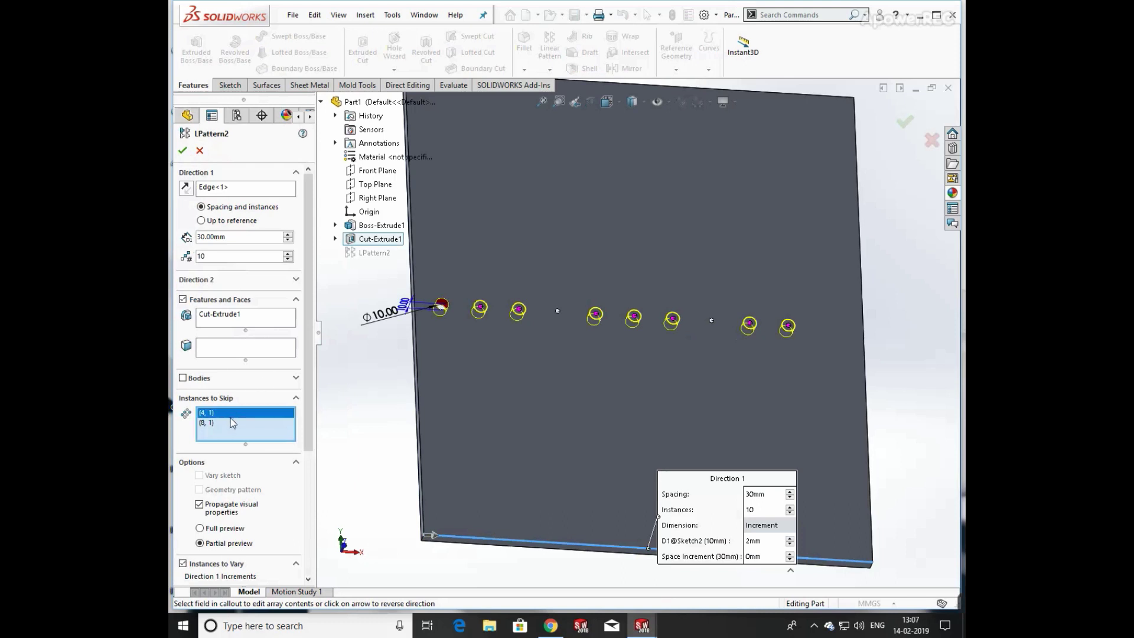
pyautogui.rightClick(232, 422)
pyautogui.click(258, 426)
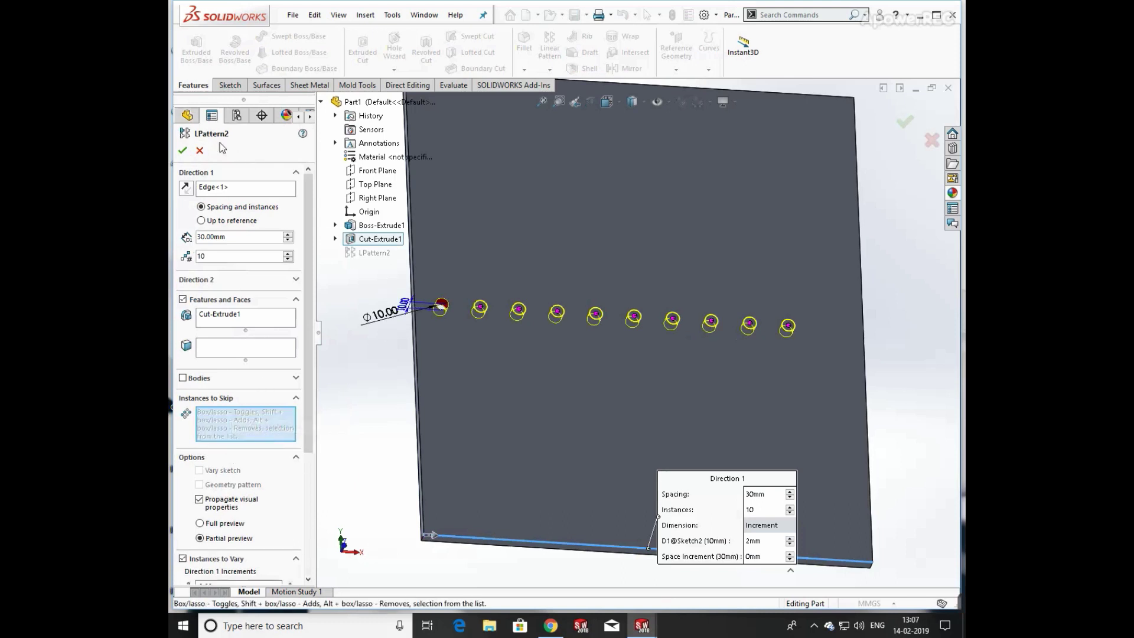
pyautogui.click(182, 150)
pyautogui.moveTo(666, 392); pyautogui.dragTo(731, 394, button='middle')
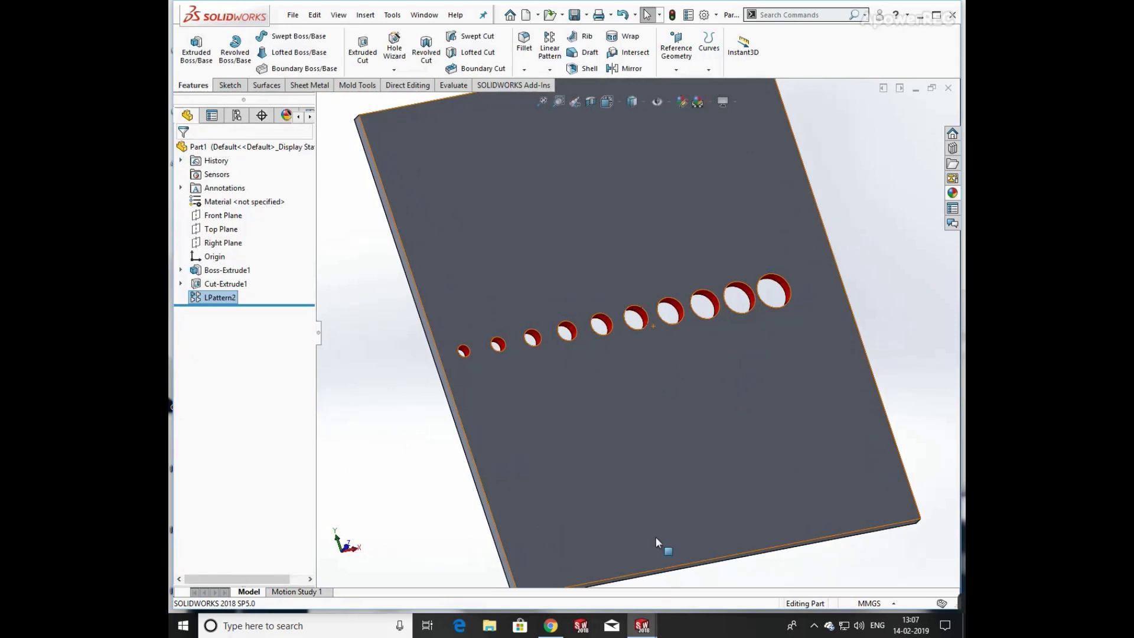
# Step: Switch to the Part2 document and view the cylinder with its single hole at an angle
pyautogui.moveTo(642, 626)
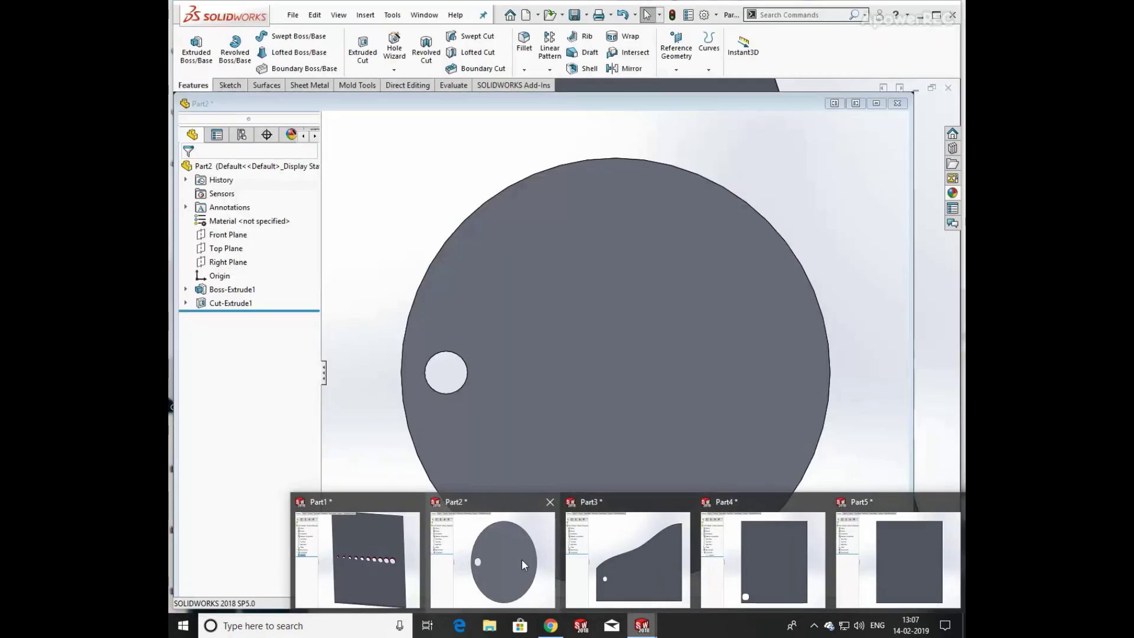
pyautogui.click(522, 559)
pyautogui.moveTo(524, 562); pyautogui.dragTo(598, 296, button='middle')
pyautogui.scroll(-3, 603, 420)
pyautogui.scroll(3, 658, 310)
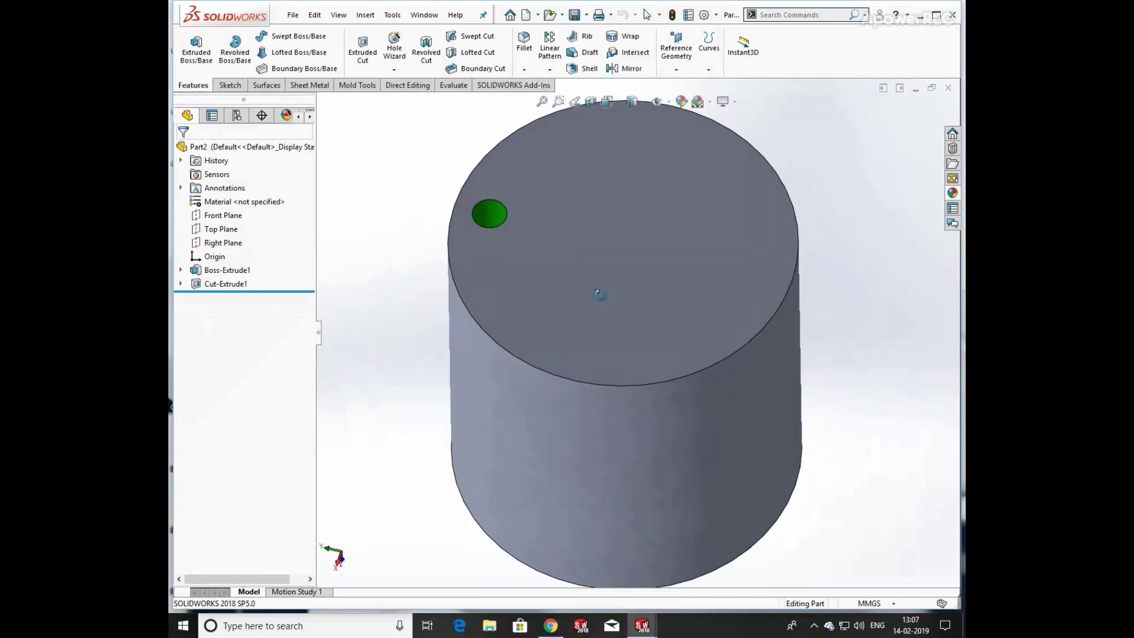
# Step: Start a circular pattern of the Cut-Extrude1 hole, using the cylinder's circular end-face edge as the Direction 1 reference
pyautogui.click(242, 285)
pyautogui.click(551, 71)
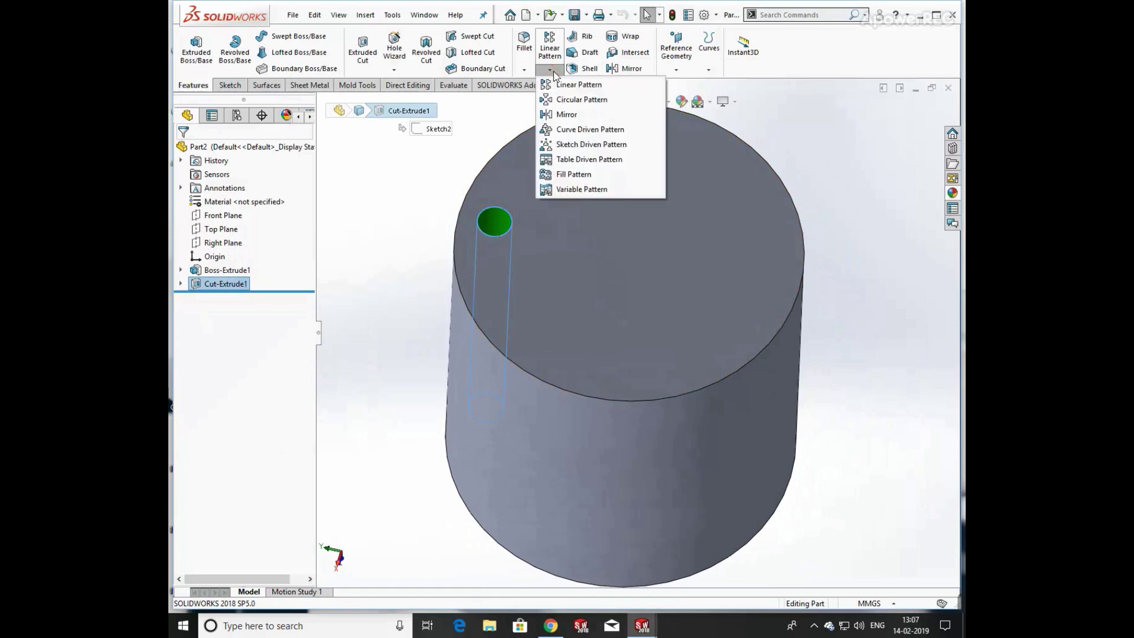
pyautogui.click(570, 100)
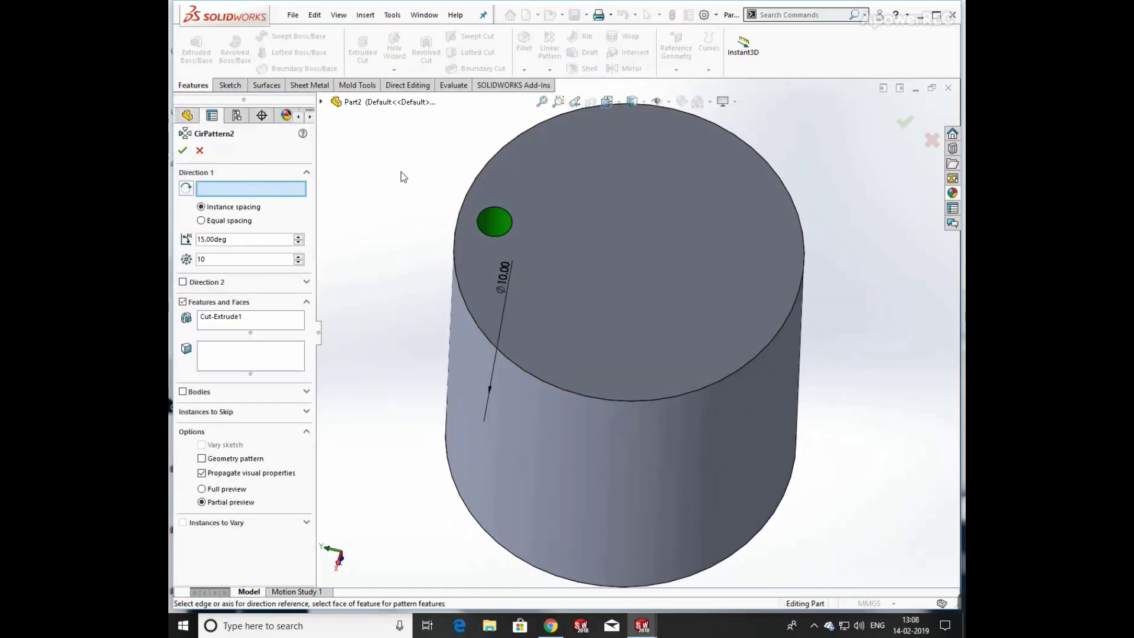
pyautogui.click(476, 175)
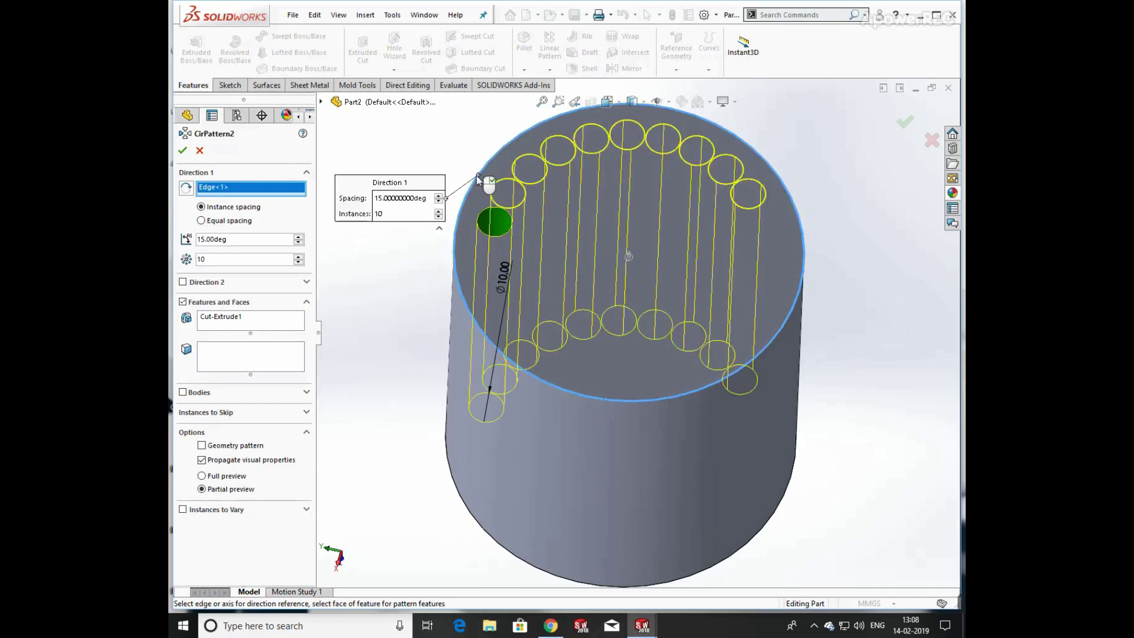
# Step: Space 10 instances of the hole equally over 360 degrees around the cylinder and apply the circular pattern
pyautogui.click(202, 221)
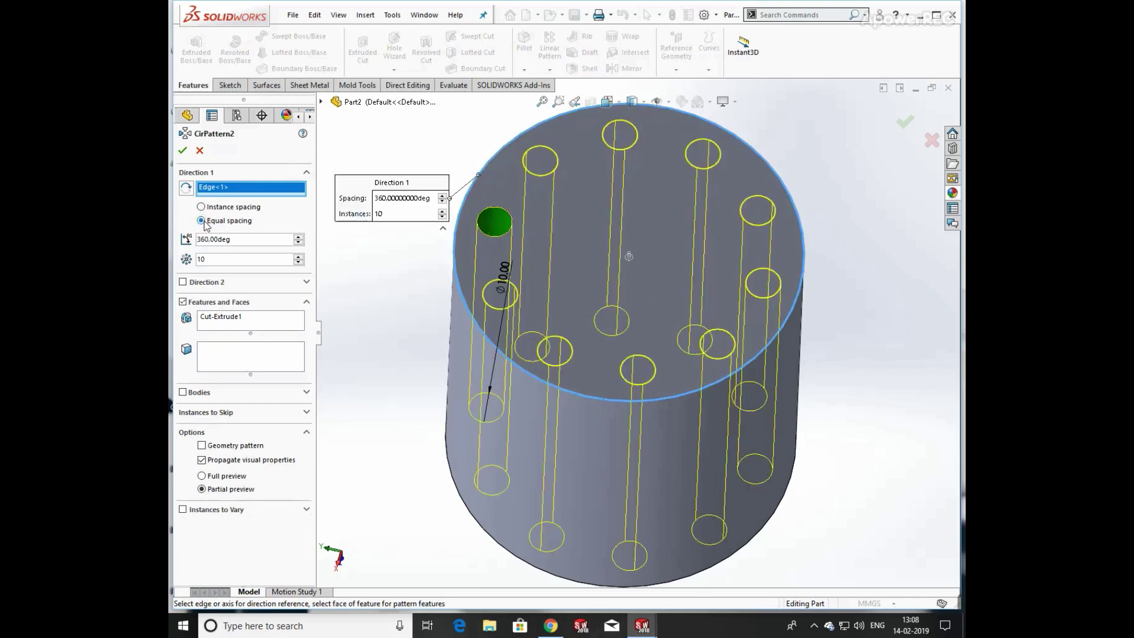
pyautogui.moveTo(591, 272); pyautogui.dragTo(629, 338, button='middle')
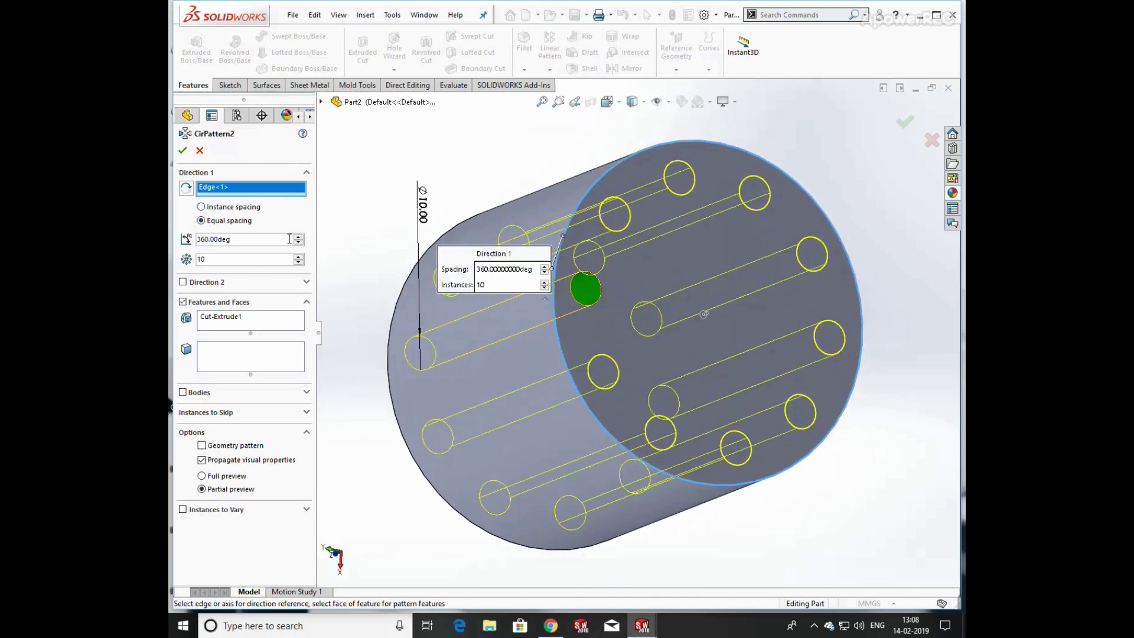
pyautogui.click(202, 207)
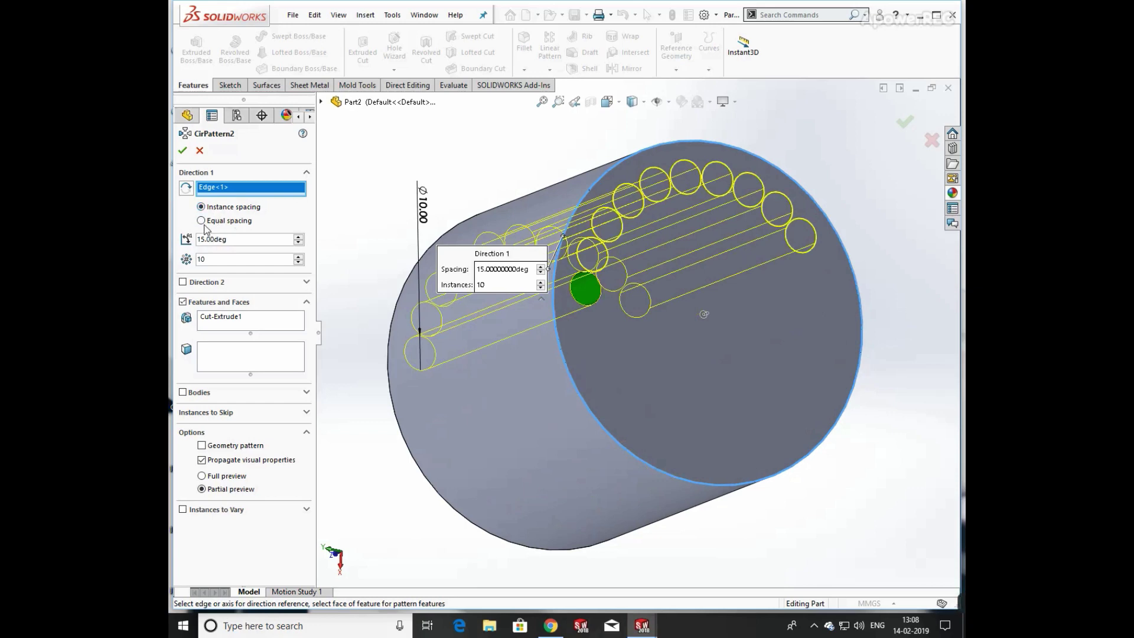
pyautogui.click(202, 221)
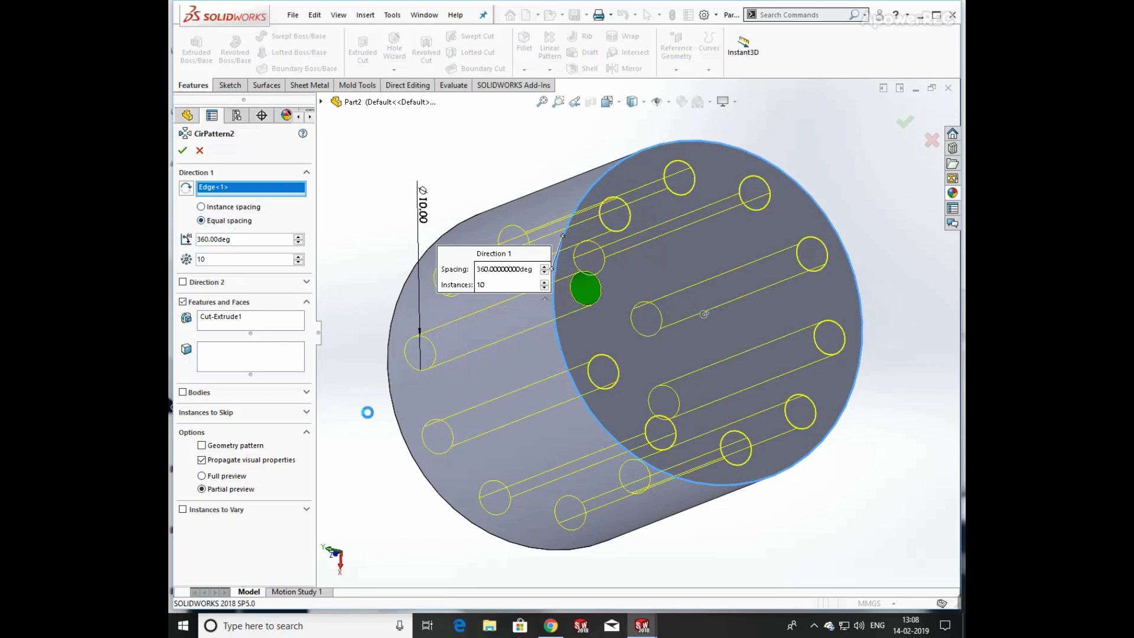
pyautogui.moveTo(367, 410); pyautogui.dragTo(356, 361, button='middle')
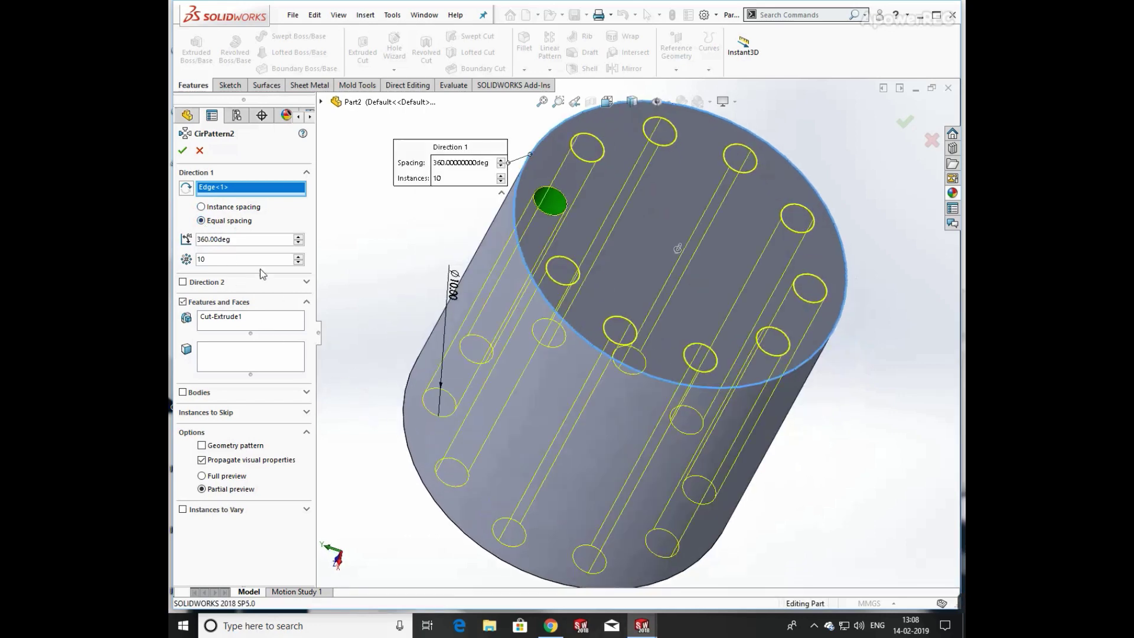
pyautogui.click(182, 150)
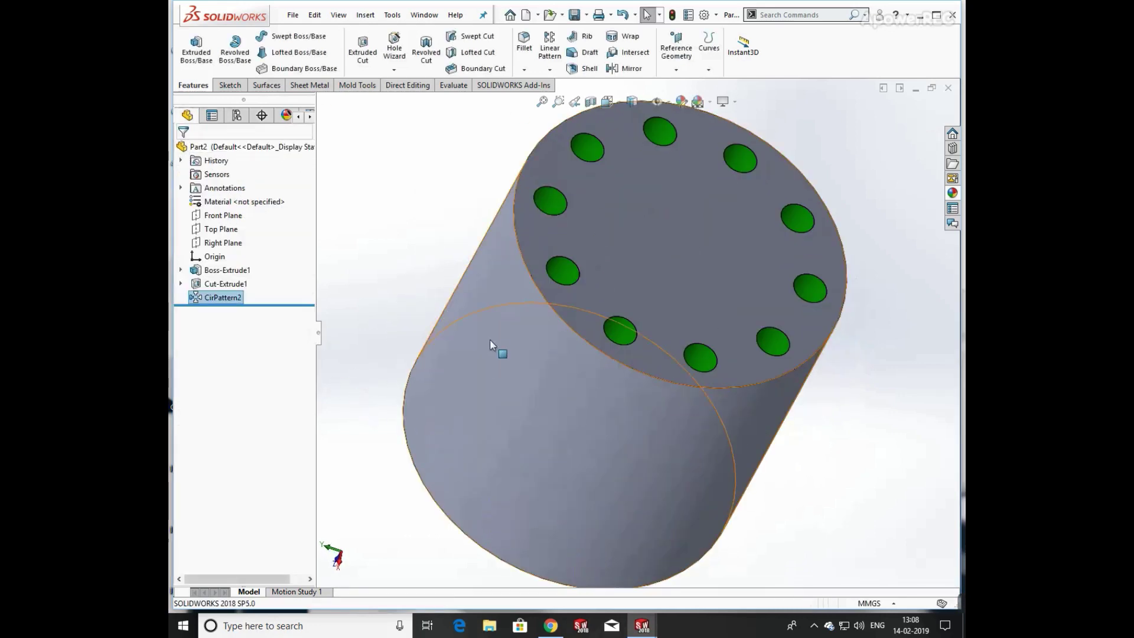
# Step: Edit the circular pattern, enable varying instances and reselect Cut-Extrude1 as the feature to pattern
pyautogui.moveTo(445, 316); pyautogui.dragTo(391, 366, button='middle')
pyautogui.rightClick(249, 300)
pyautogui.click(236, 264)
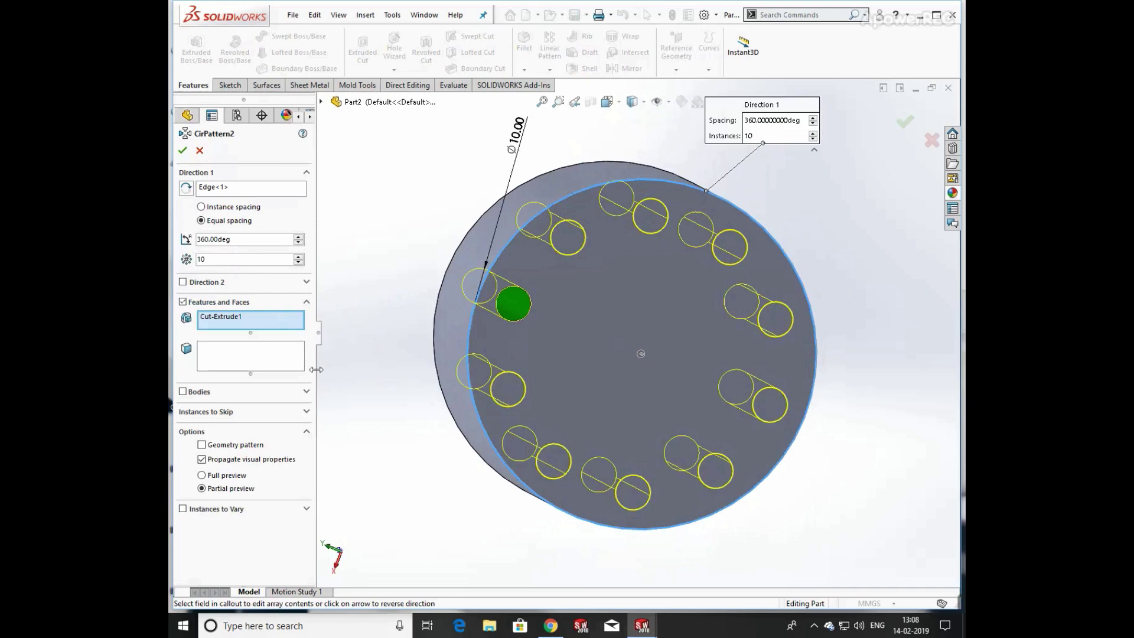
pyautogui.click(208, 511)
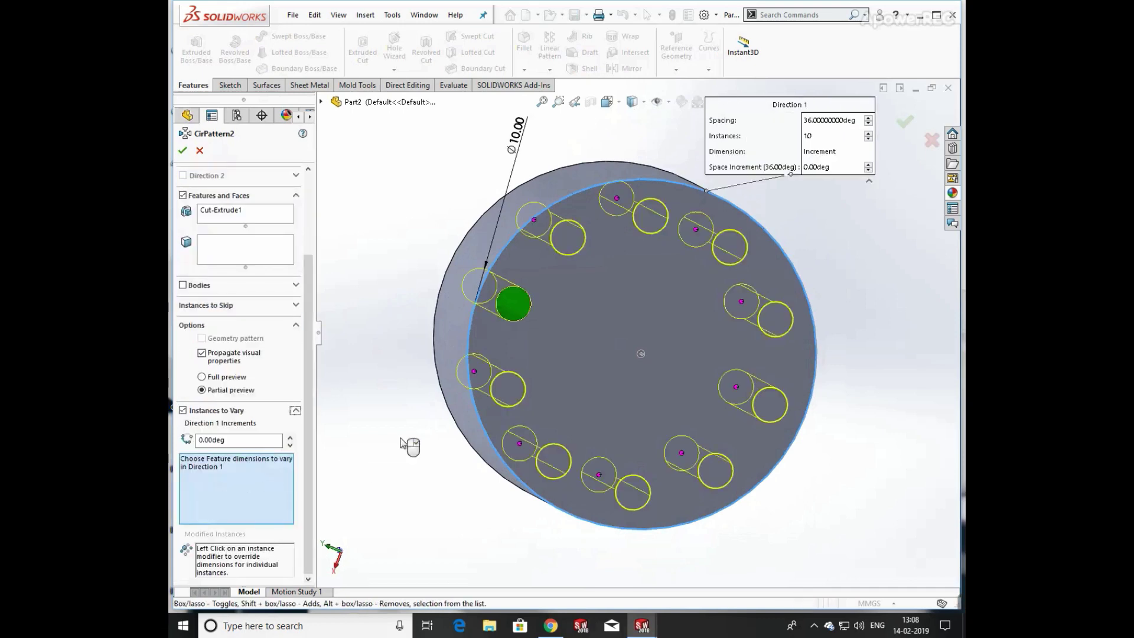
pyautogui.moveTo(432, 437); pyautogui.dragTo(436, 392, button='middle')
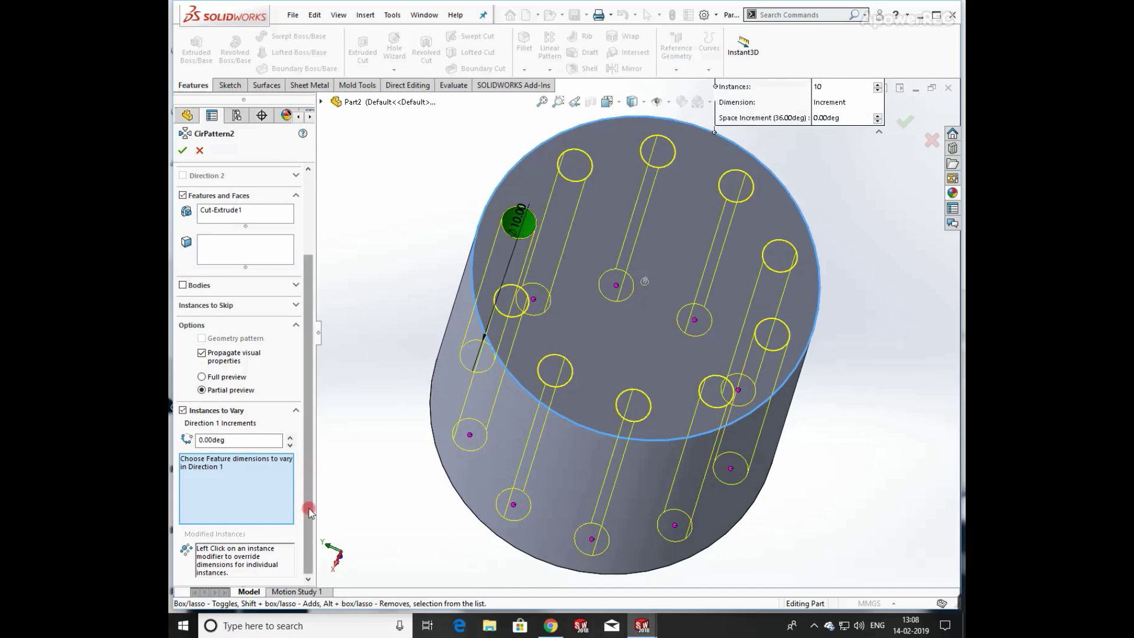
pyautogui.click(238, 472)
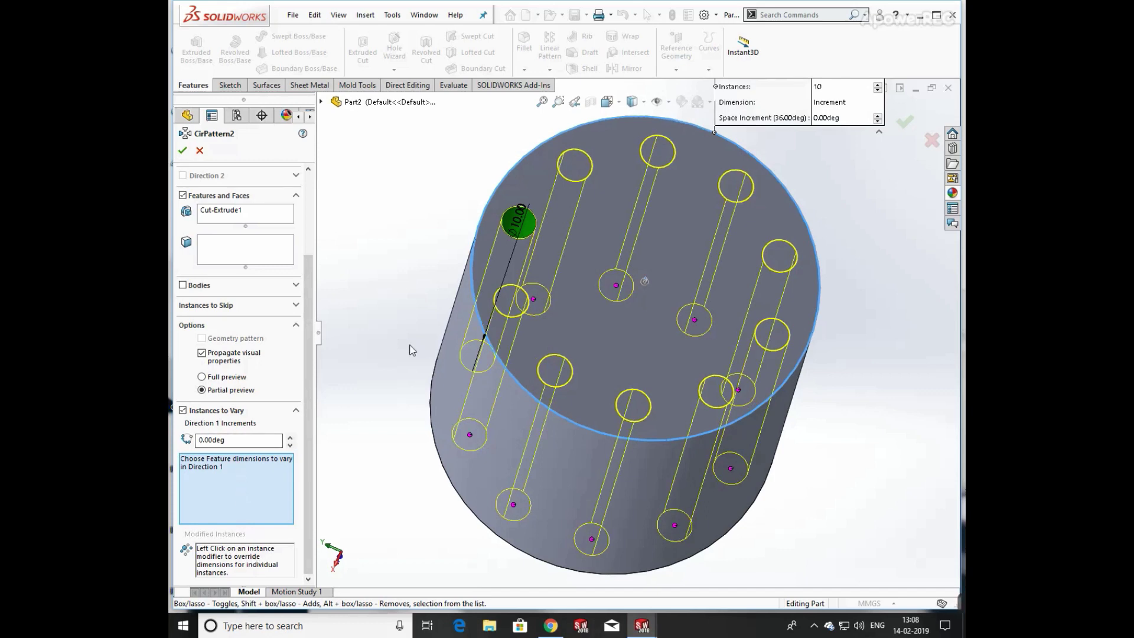
pyautogui.click(243, 462)
pyautogui.click(321, 104)
pyautogui.click(363, 240)
pyautogui.click(362, 240)
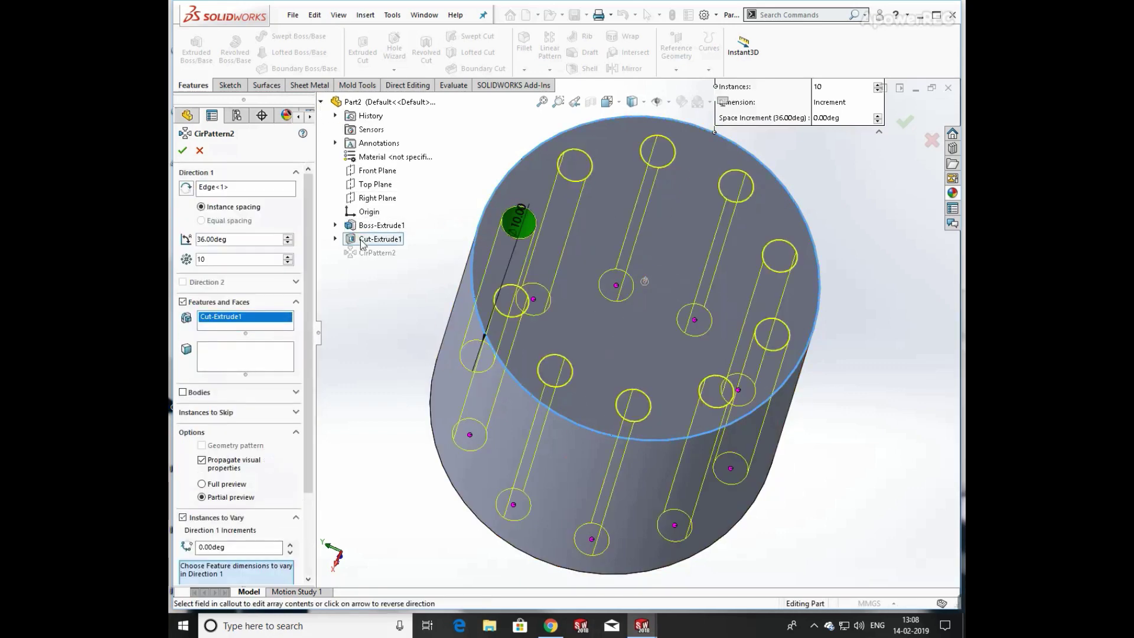
# Step: Vary the seed hole's diameter along Direction 1 with a 1 mm increment and apply the circular pattern
pyautogui.moveTo(435, 348); pyautogui.dragTo(481, 336, button='middle')
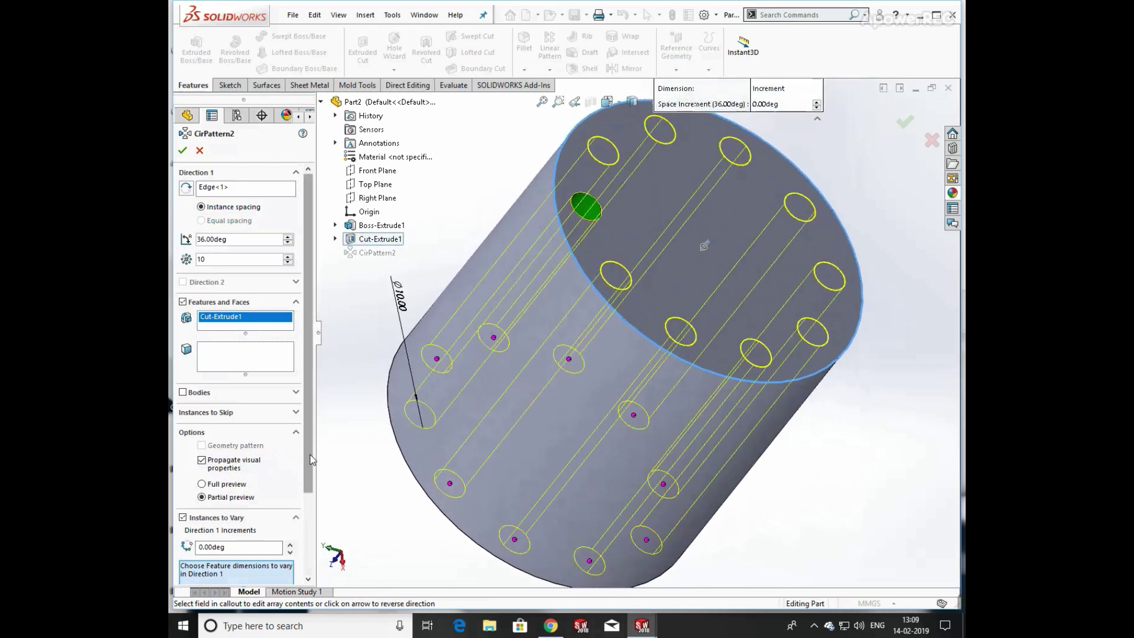
pyautogui.scroll(-3, 312, 460)
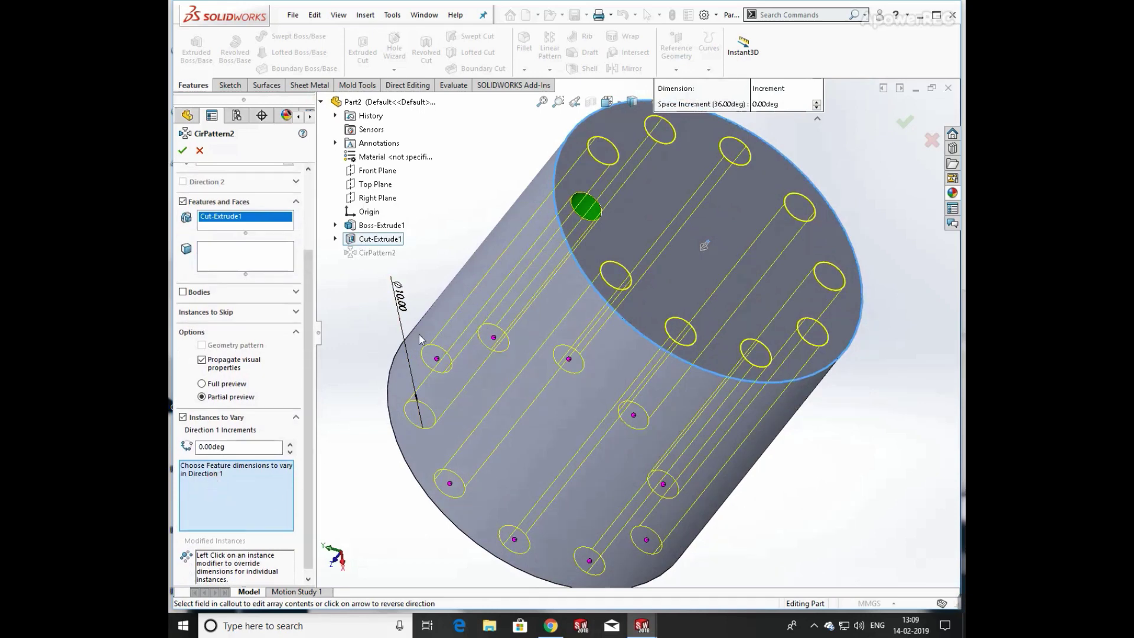
pyautogui.click(404, 323)
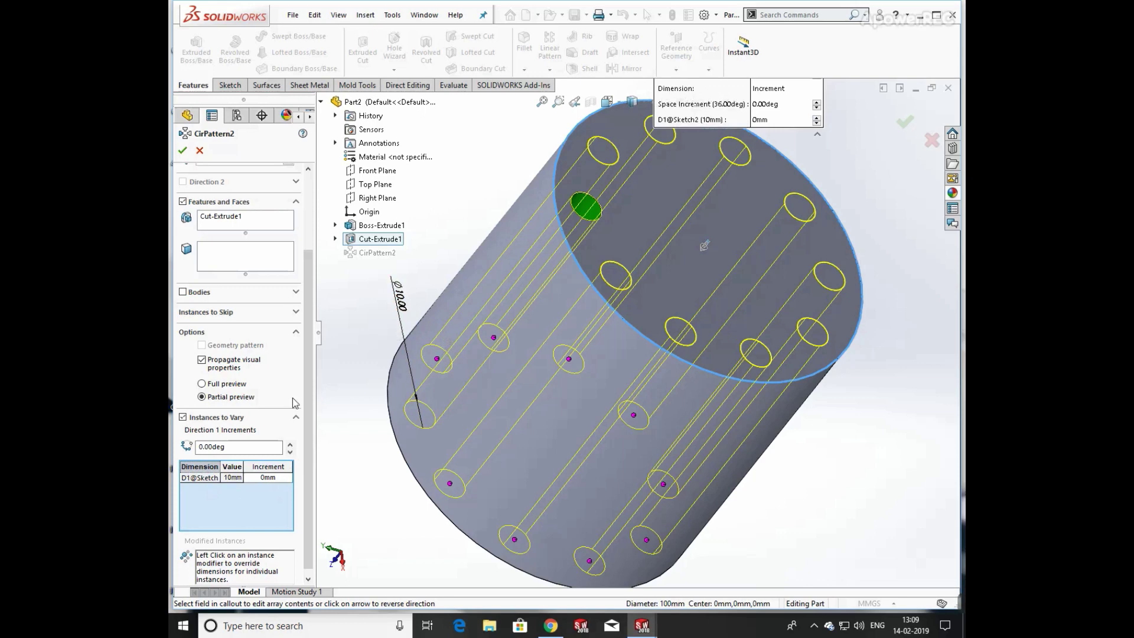
pyautogui.click(278, 478)
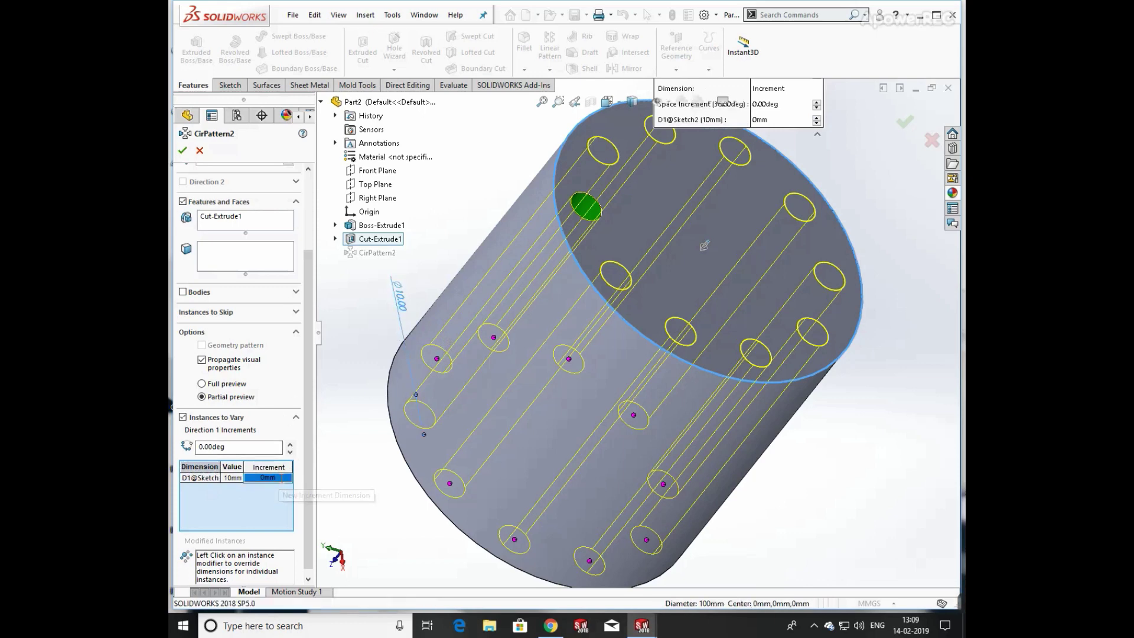
pyautogui.write('1')
pyautogui.press('Return')
pyautogui.click(183, 151)
pyautogui.moveTo(673, 304); pyautogui.dragTo(635, 371, button='middle')
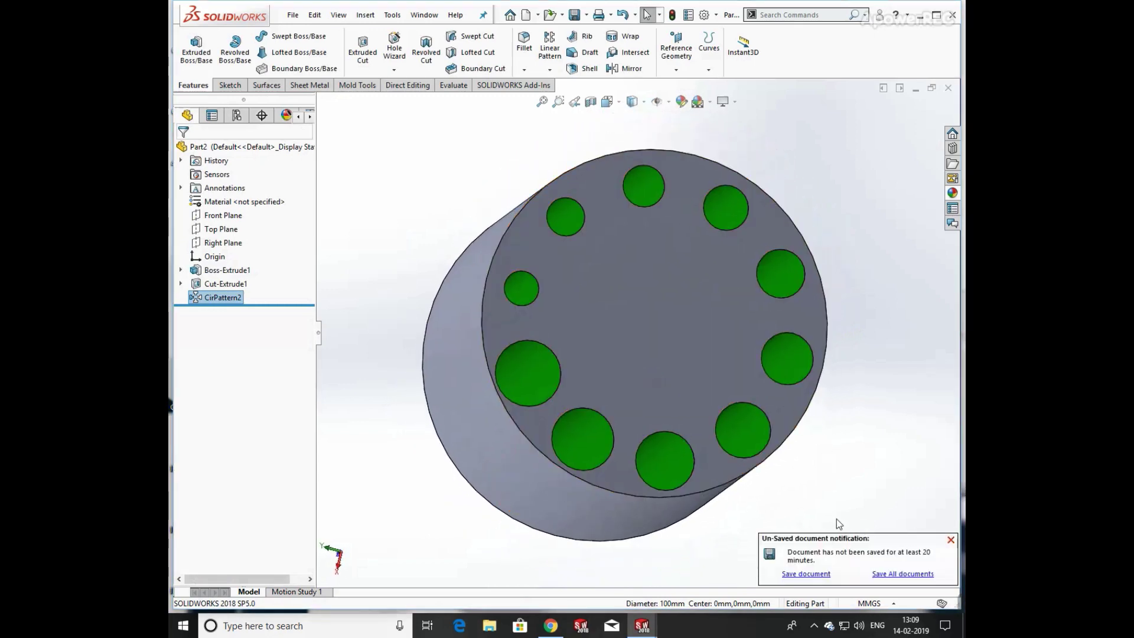
pyautogui.moveTo(713, 578); pyautogui.dragTo(473, 425, button='middle')
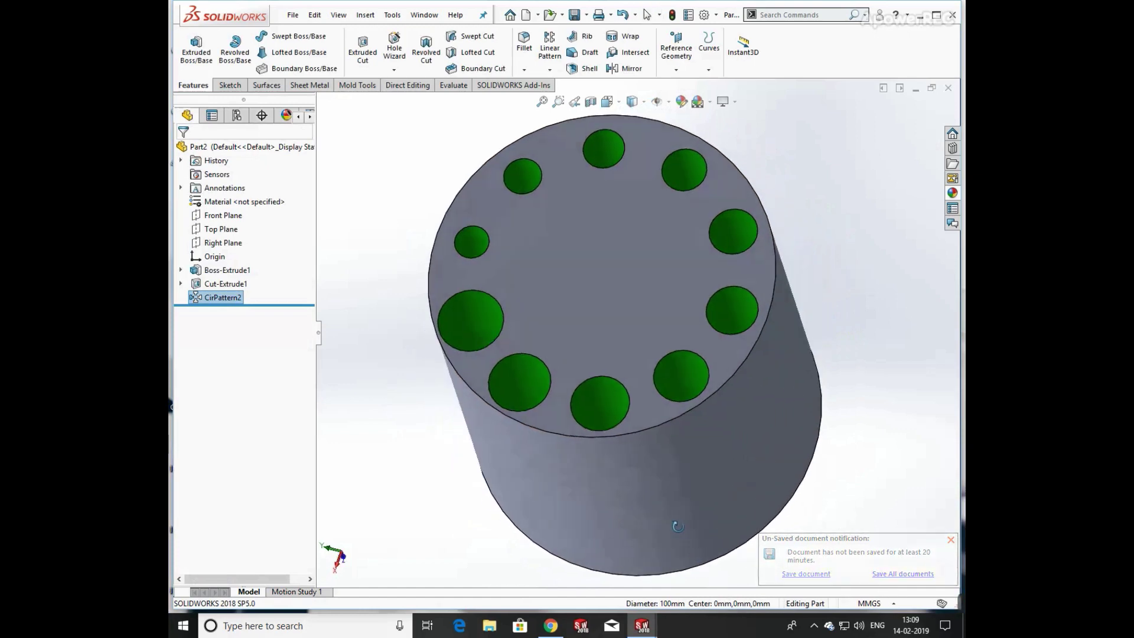
# Step: Edit the circular pattern to override the second instance's hole diameter with 8 mm, apply it and check the modified hole
pyautogui.rightClick(232, 303)
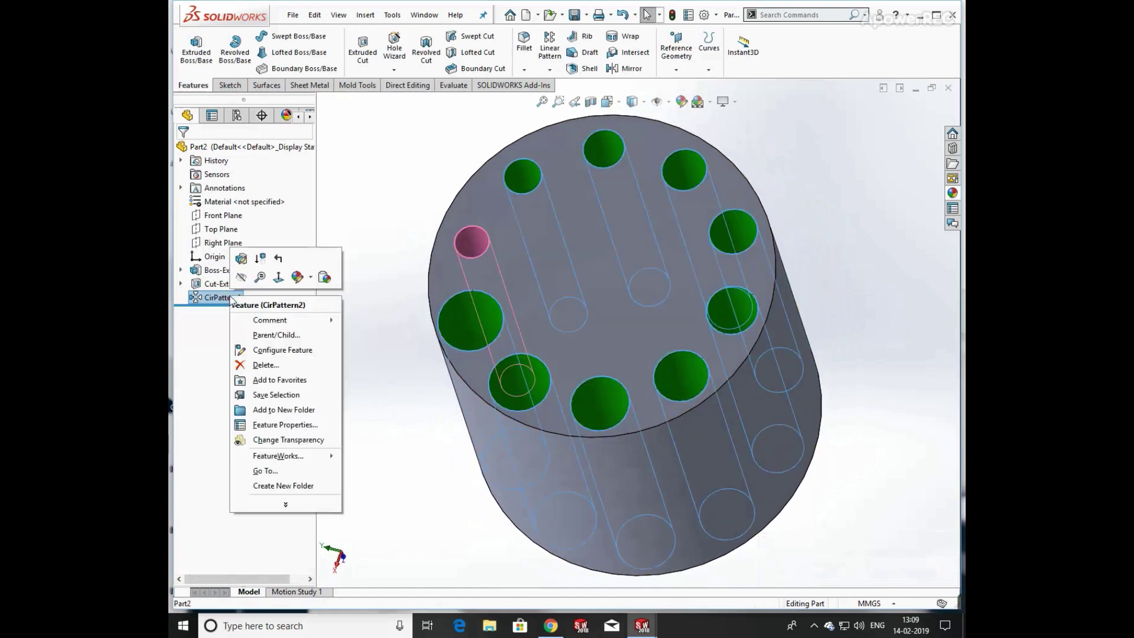
pyautogui.click(245, 259)
pyautogui.moveTo(313, 255); pyautogui.dragTo(310, 347)
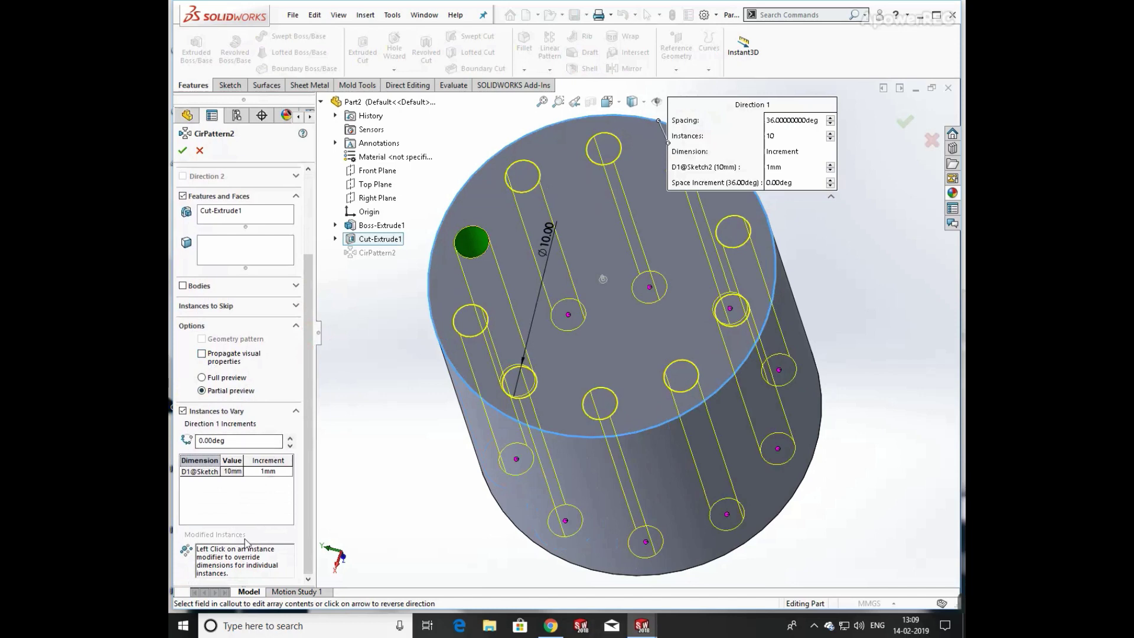
pyautogui.click(237, 560)
pyautogui.click(568, 314)
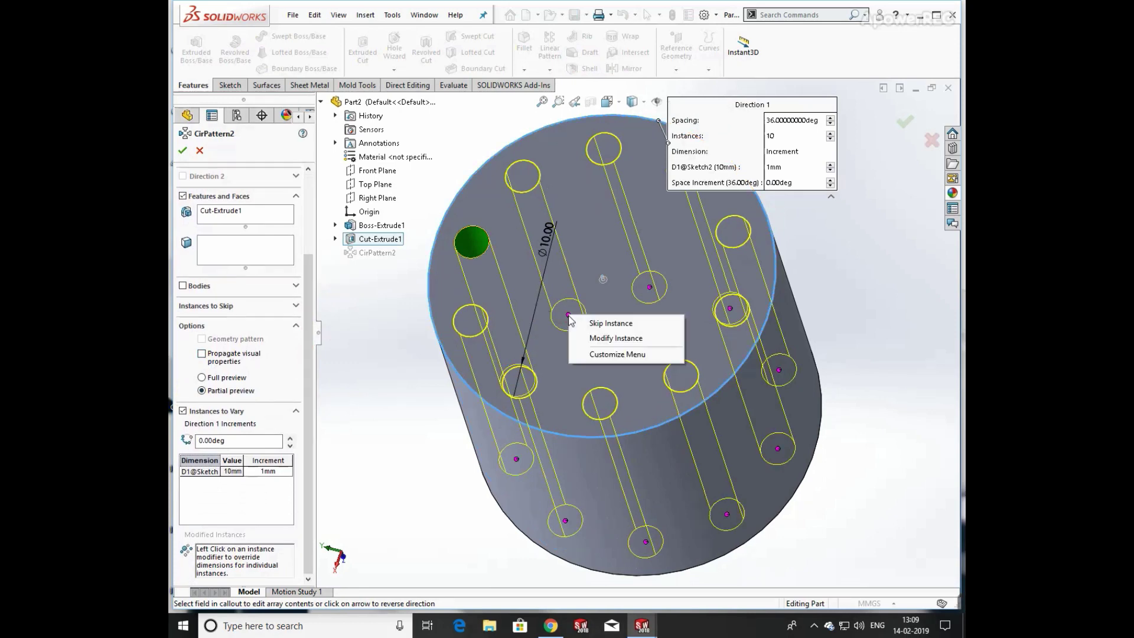
pyautogui.click(592, 338)
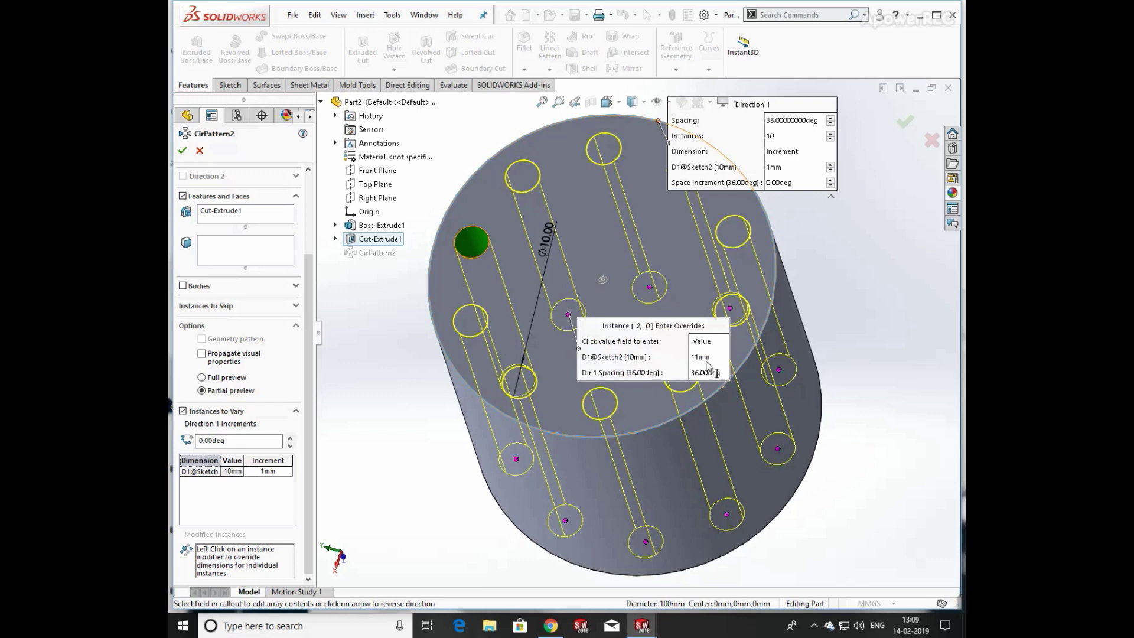
pyautogui.moveTo(639, 345); pyautogui.dragTo(583, 414)
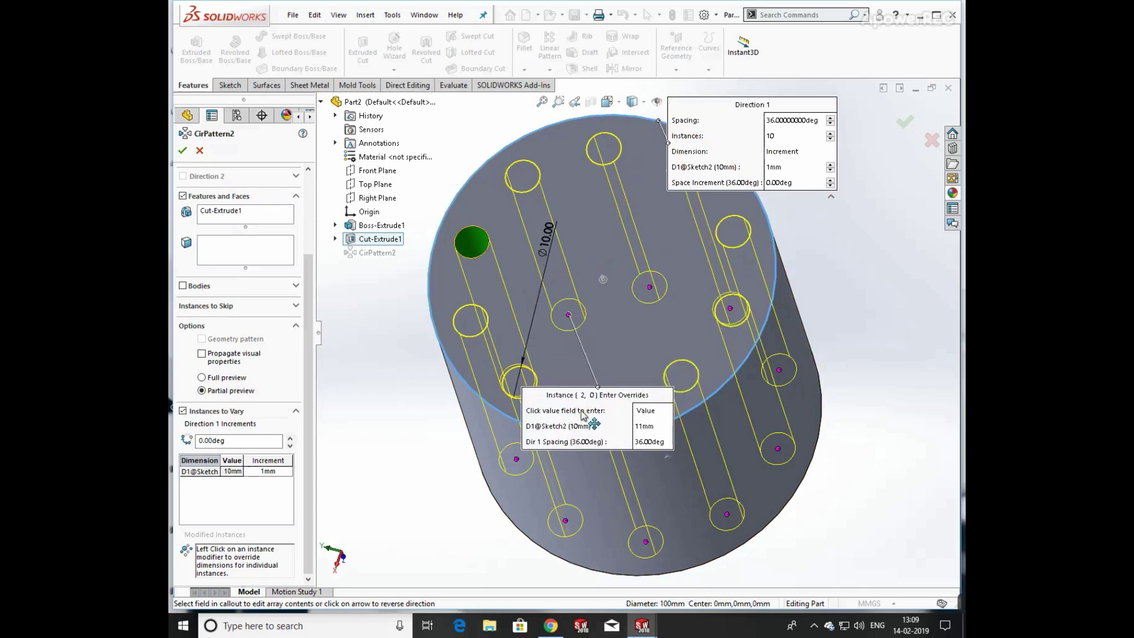
pyautogui.click(653, 430)
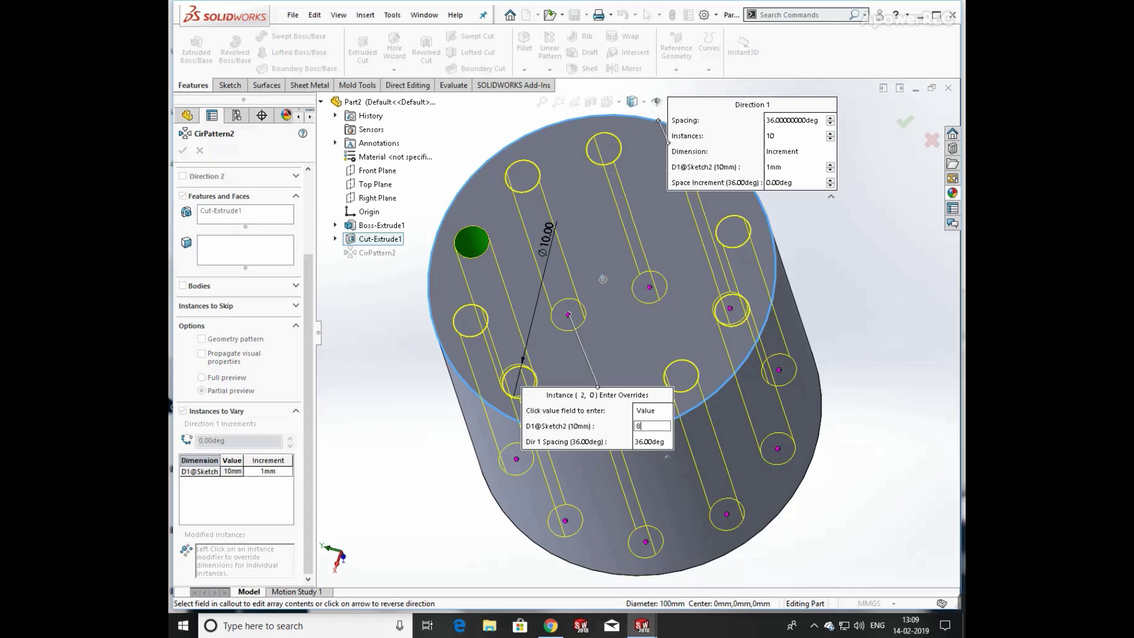
pyautogui.write('8')
pyautogui.press('Return')
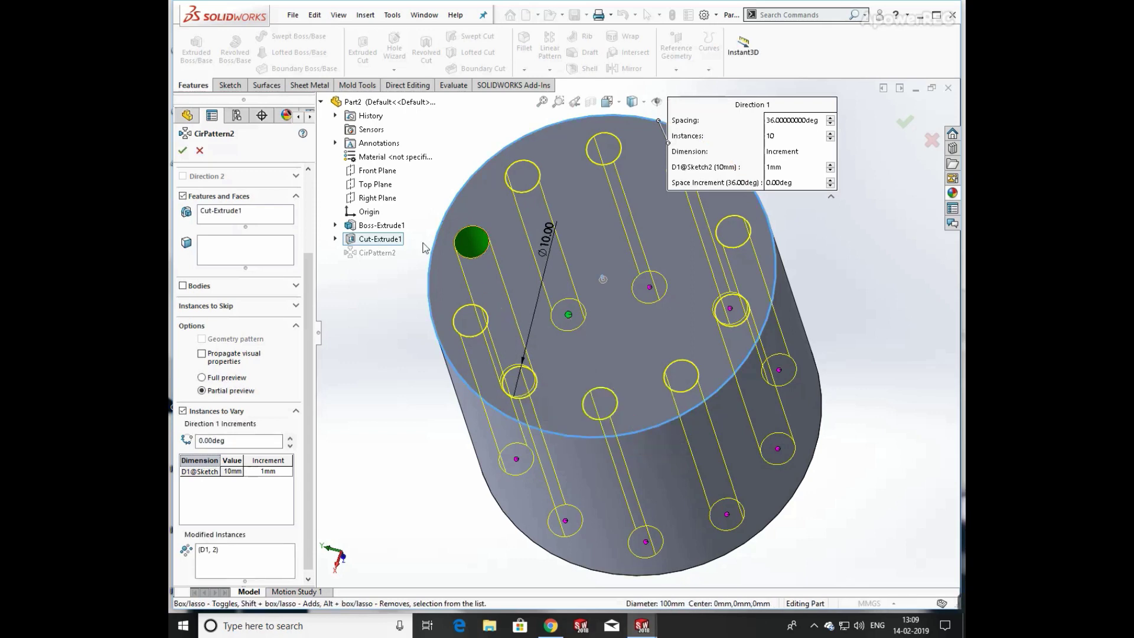
pyautogui.click(184, 152)
pyautogui.moveTo(568, 269); pyautogui.dragTo(569, 211, button='middle')
pyautogui.click(565, 204)
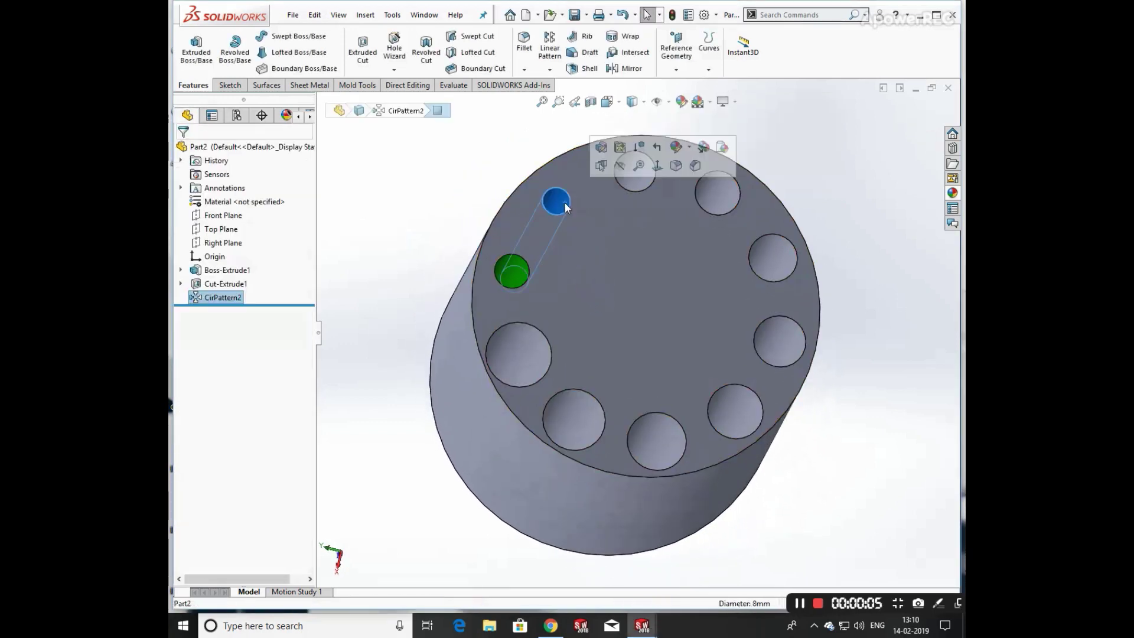
pyautogui.click(861, 324)
# Step: Switch to the Part3 document and view the wavy-topped block with its single hole at an angle
pyautogui.moveTo(860, 324); pyautogui.dragTo(588, 573, button='middle')
pyautogui.moveTo(654, 634)
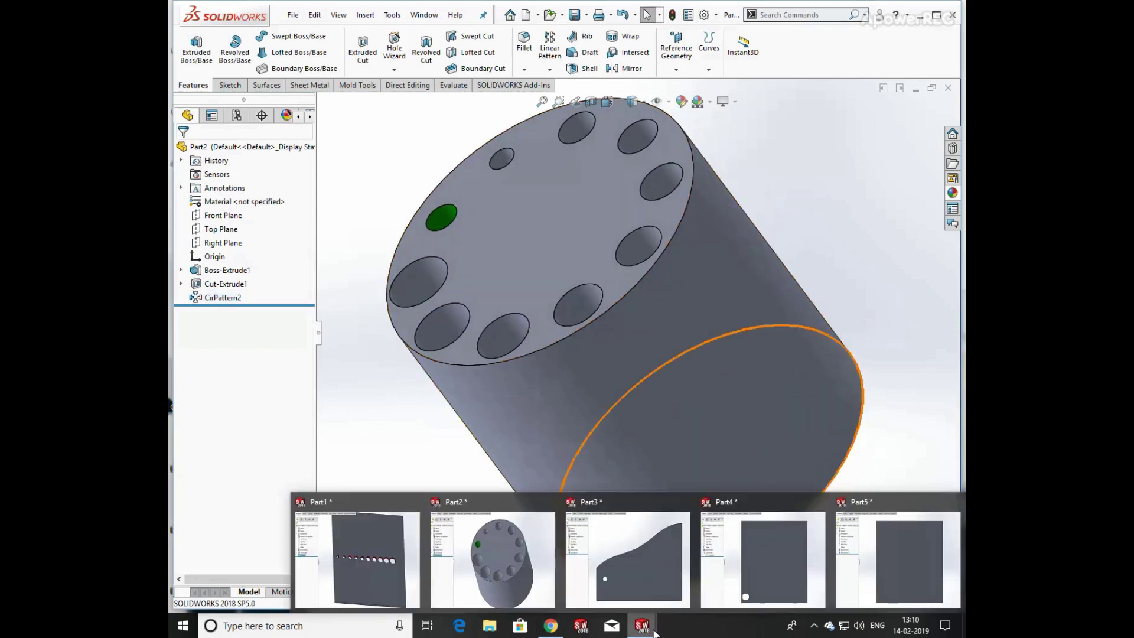
pyautogui.click(628, 558)
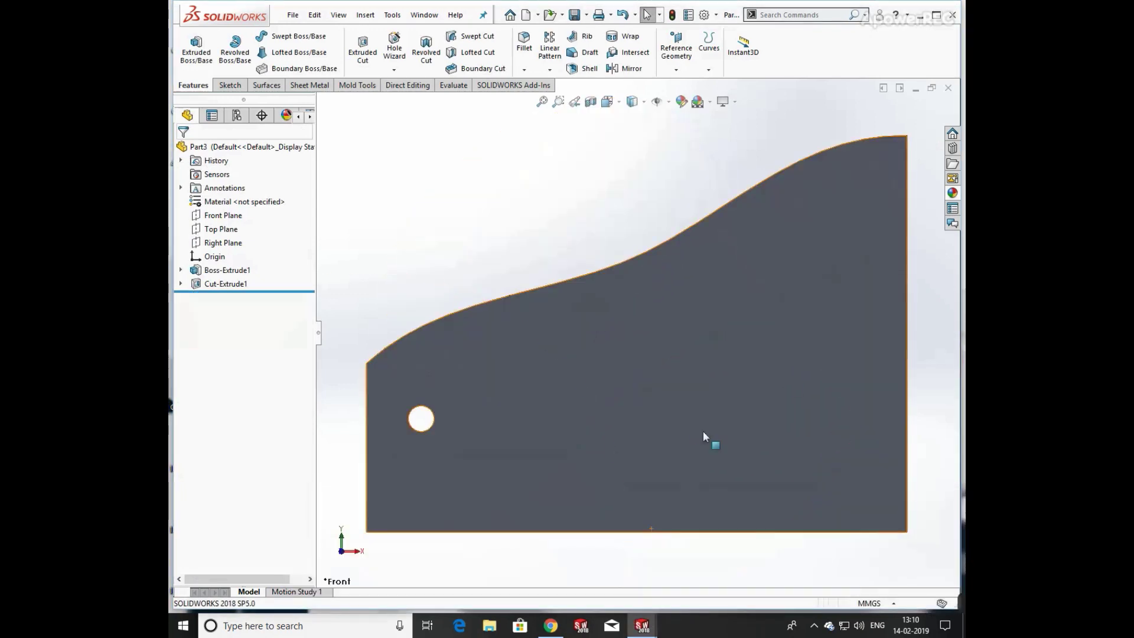
pyautogui.moveTo(578, 398); pyautogui.dragTo(614, 419, button='middle')
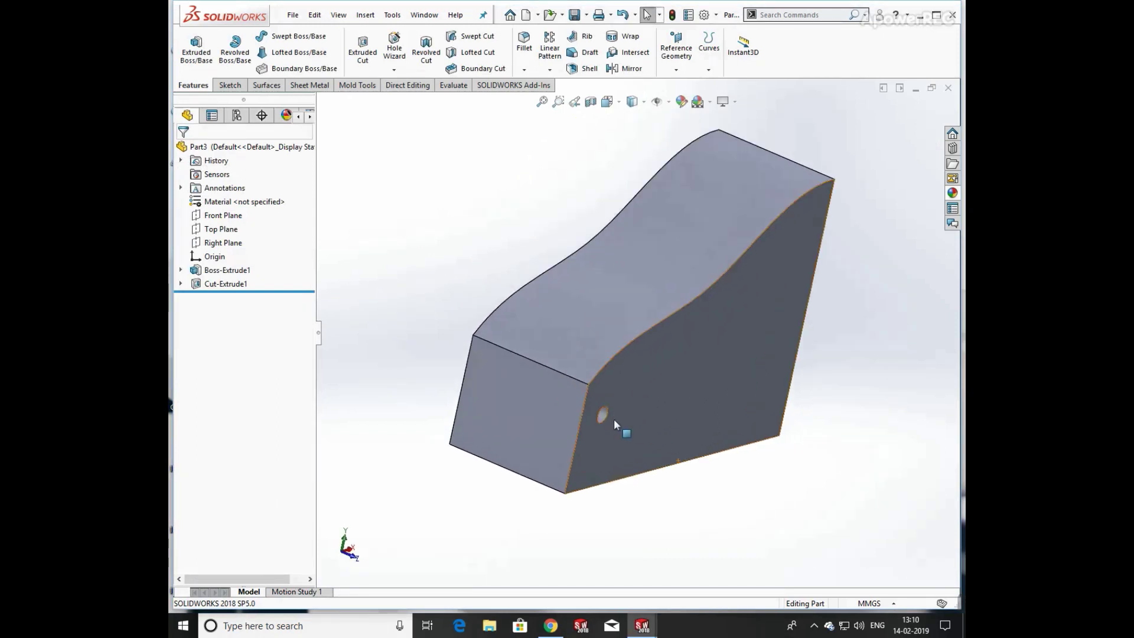
# Step: Start a sketch on the block's large front face and convert the face's edges into sketch entities
pyautogui.scroll(-5, 672, 359)
pyautogui.click(672, 359)
pyautogui.click(727, 323)
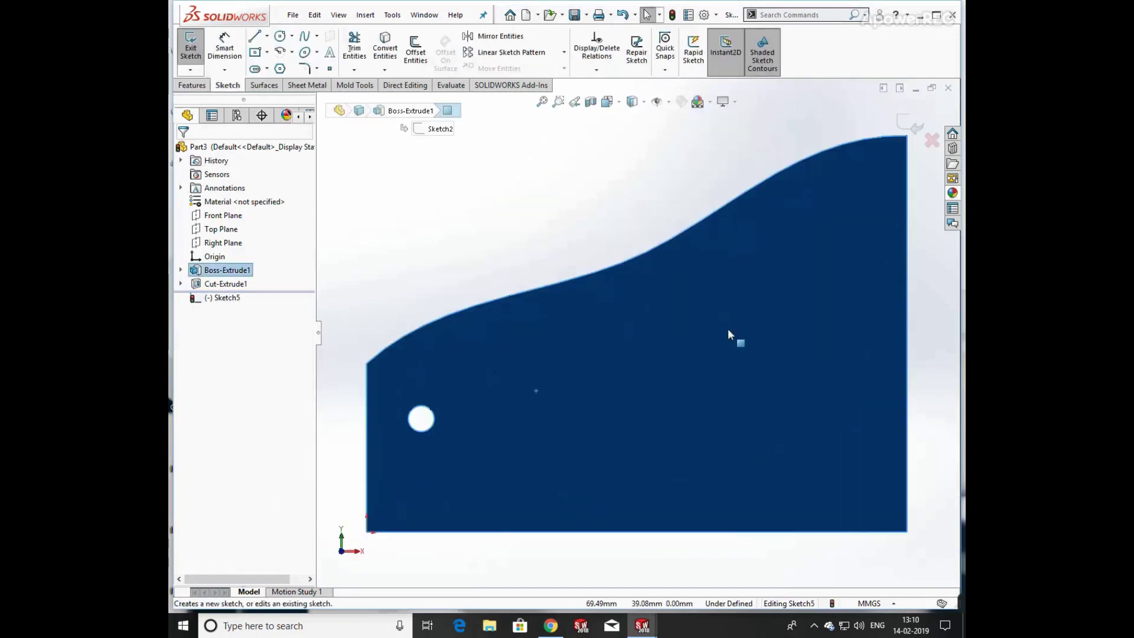
pyautogui.click(385, 51)
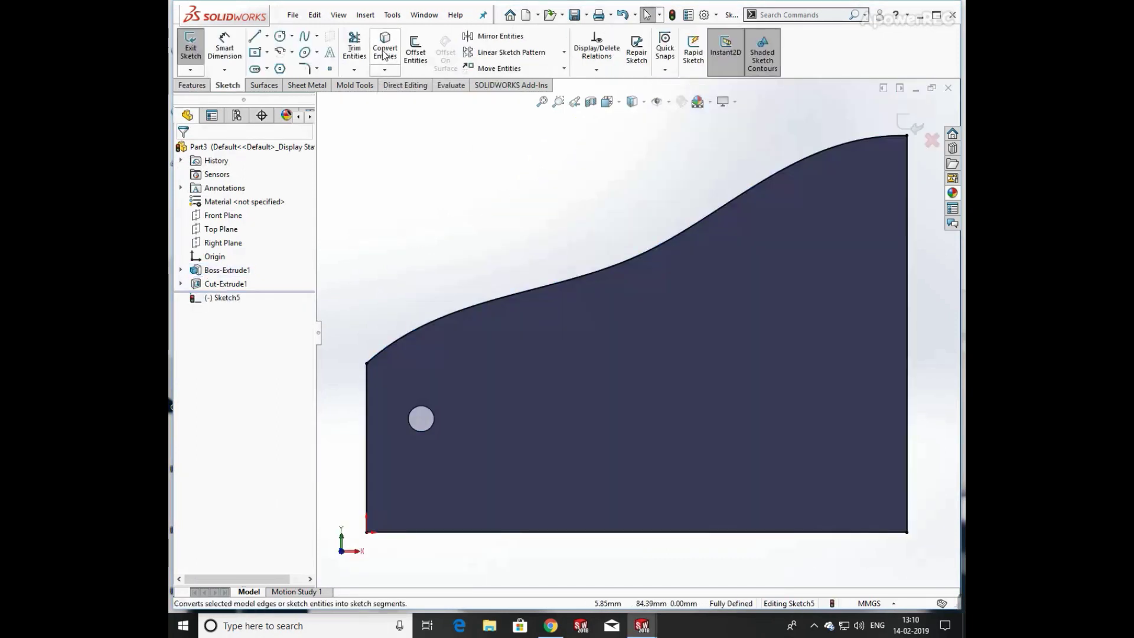
pyautogui.moveTo(431, 169); pyautogui.dragTo(468, 207, button='middle')
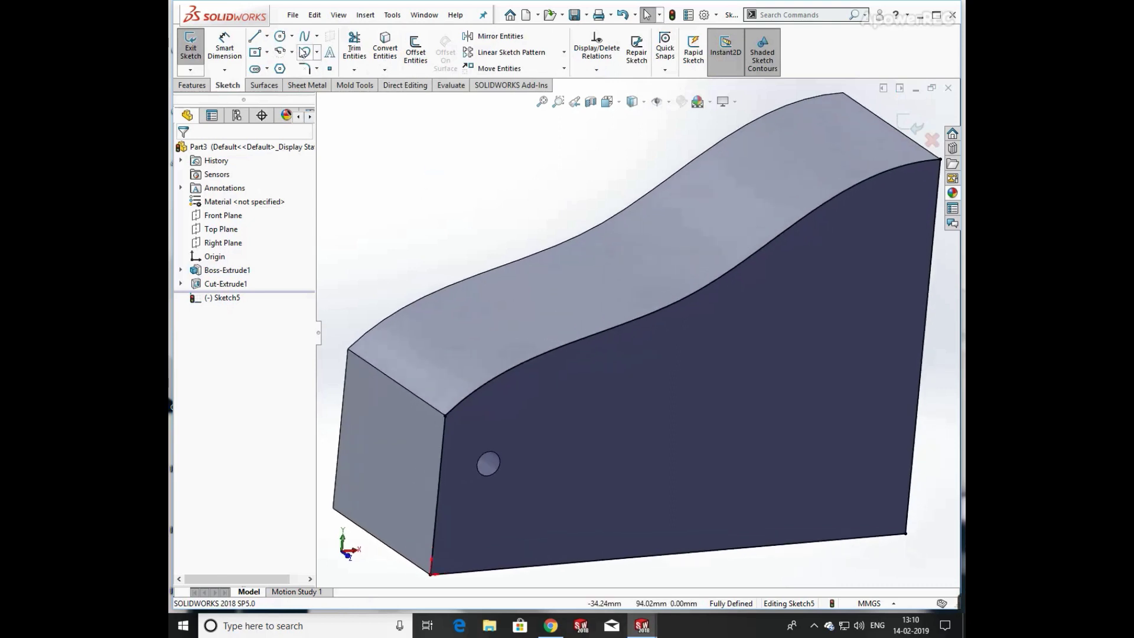
# Step: Power trim the straight sketch lines so only the curved top edge remains, and exit the sketch
pyautogui.click(353, 47)
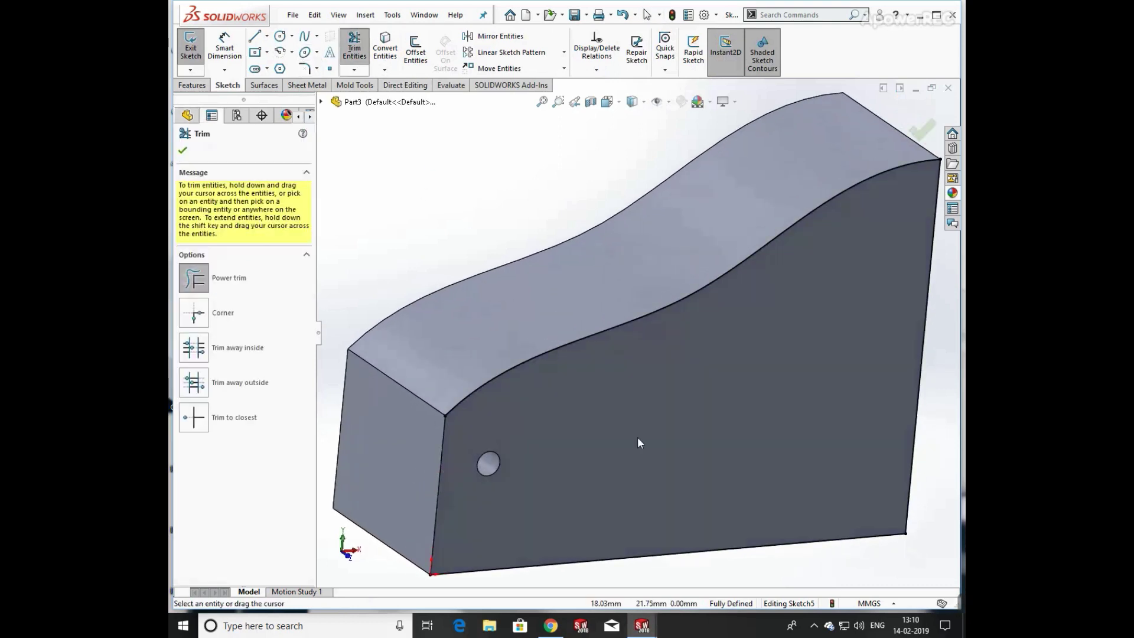
pyautogui.moveTo(928, 463)
pyautogui.mouseDown()
pyautogui.moveTo(907, 549)
pyautogui.moveTo(891, 514)
pyautogui.moveTo(893, 523)
pyautogui.mouseUp()
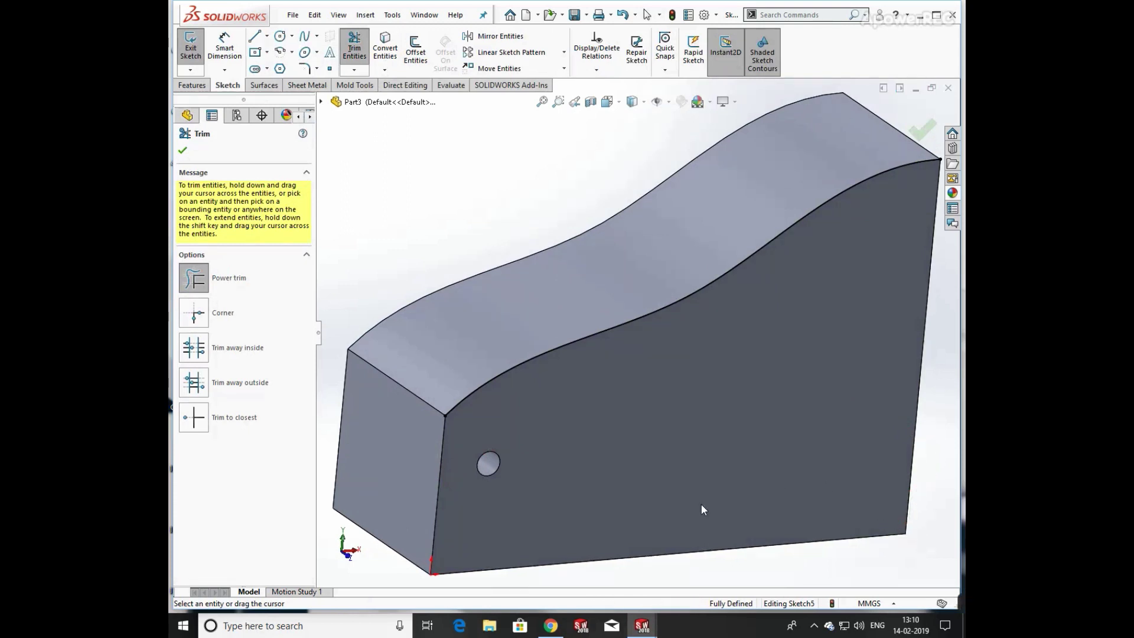
pyautogui.click(184, 151)
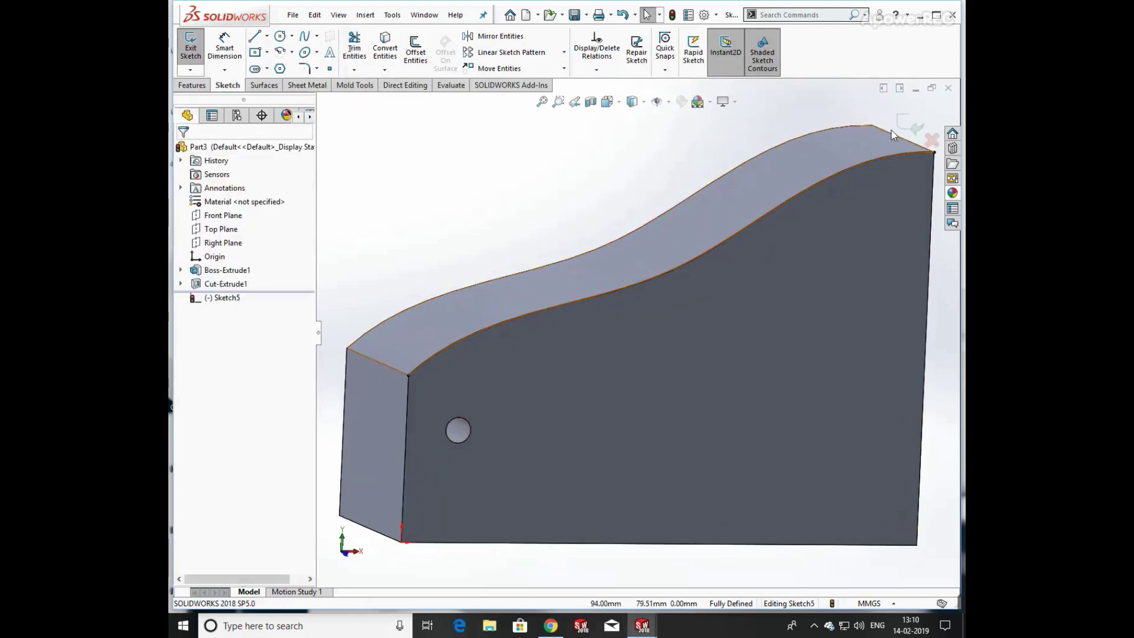
pyautogui.click(916, 127)
pyautogui.click(456, 160)
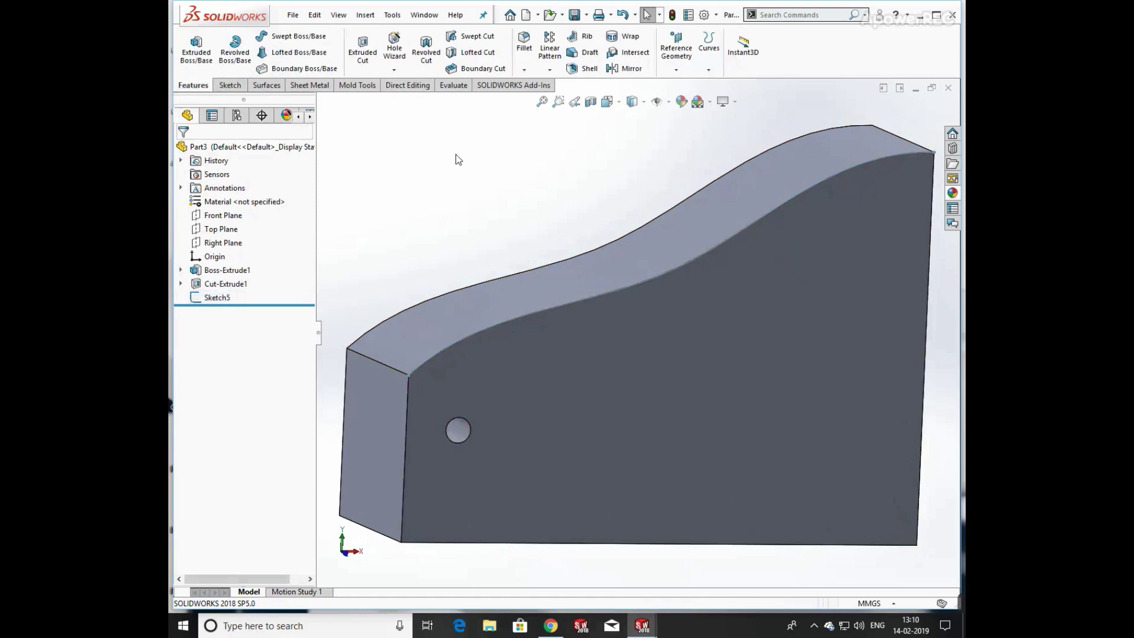
pyautogui.click(553, 70)
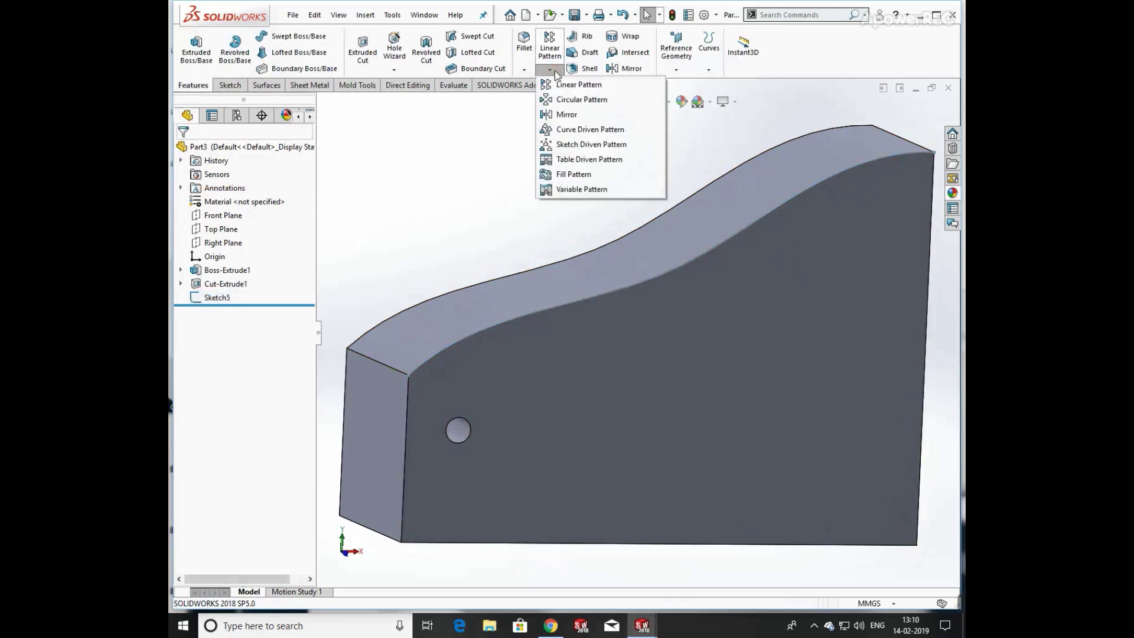
pyautogui.click(564, 146)
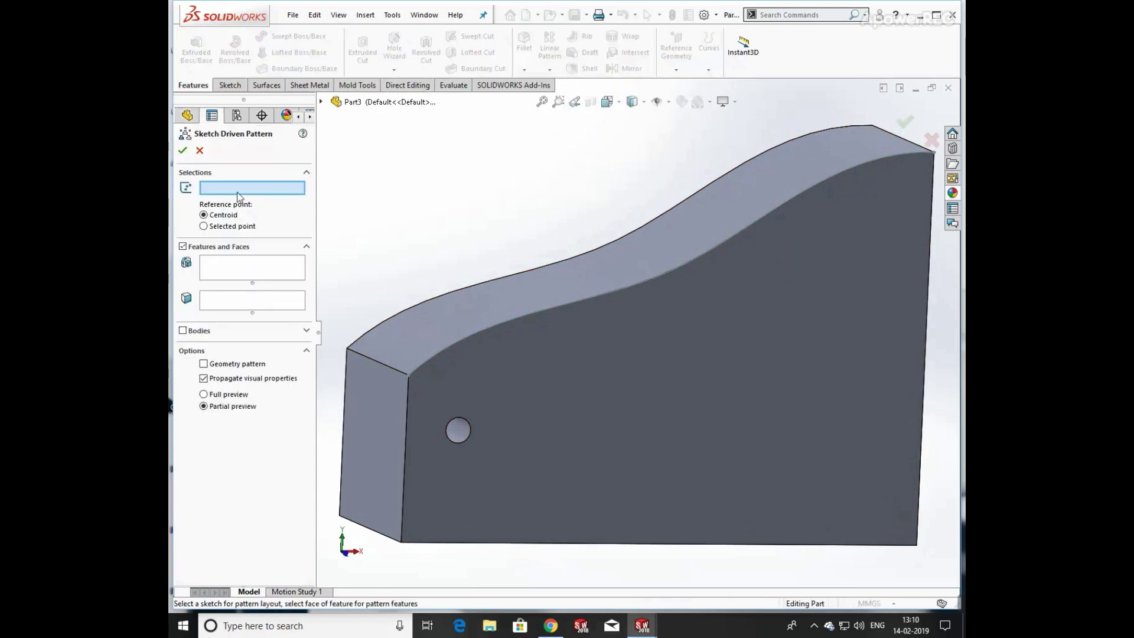
pyautogui.click(199, 150)
# Step: Set up a curve driven pattern of the hole along the converted top curve with 5 equally spaced instances
pyautogui.click(556, 70)
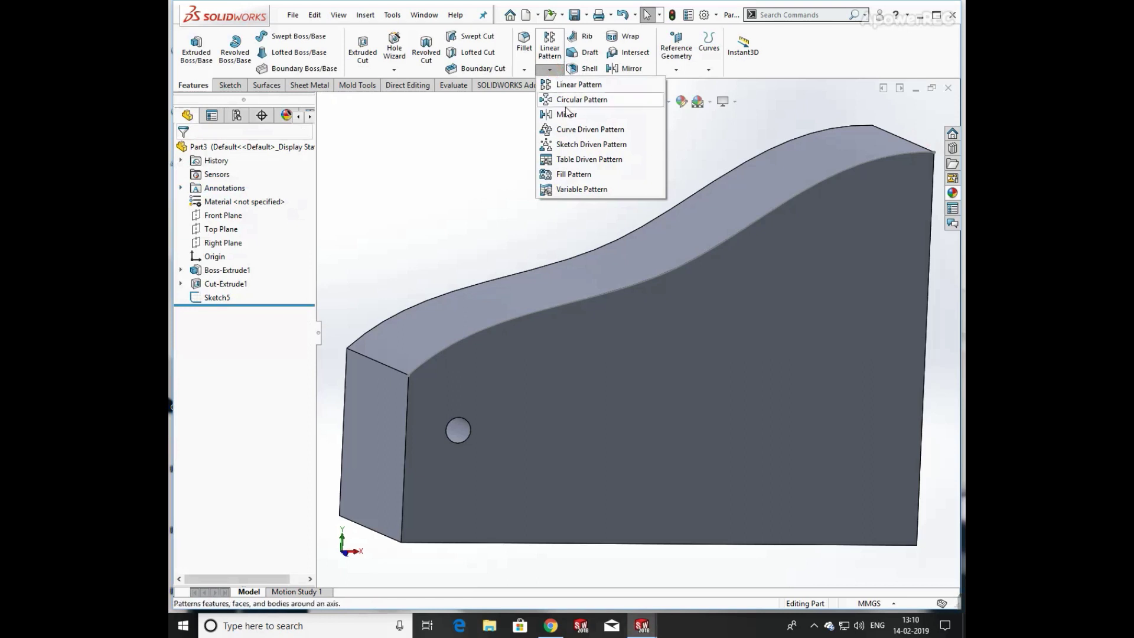
pyautogui.click(590, 129)
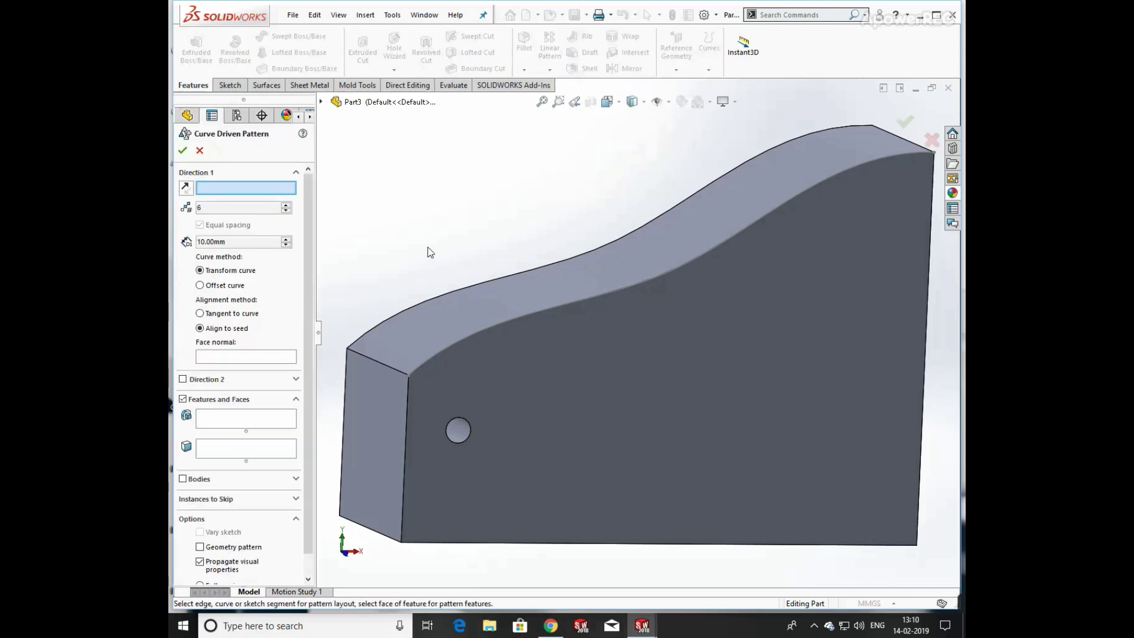
pyautogui.click(445, 348)
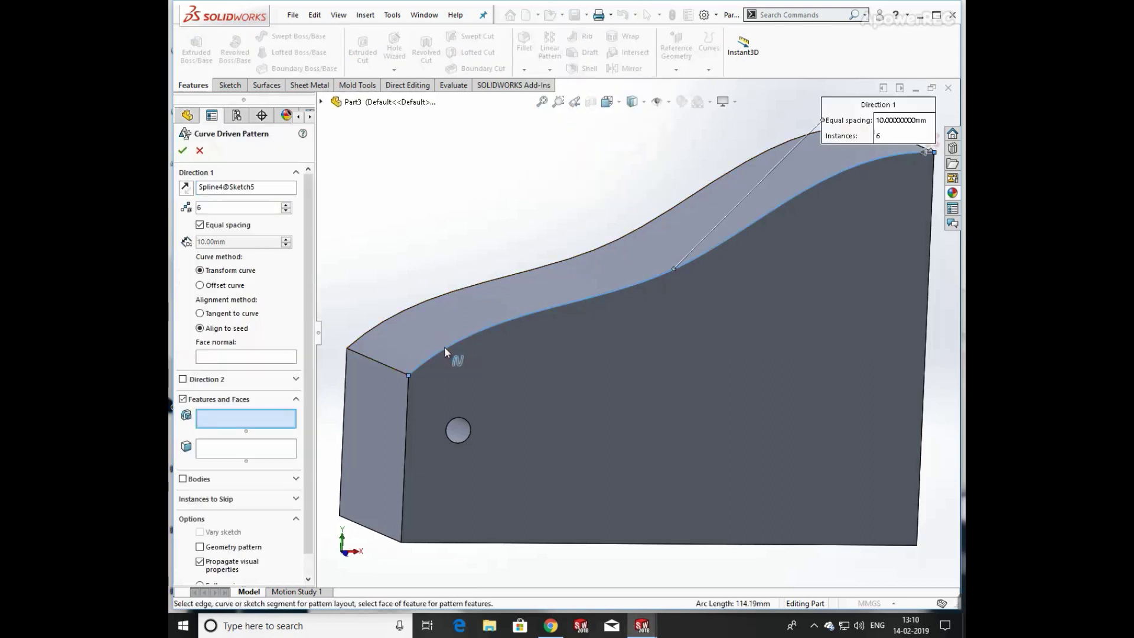
pyautogui.click(458, 434)
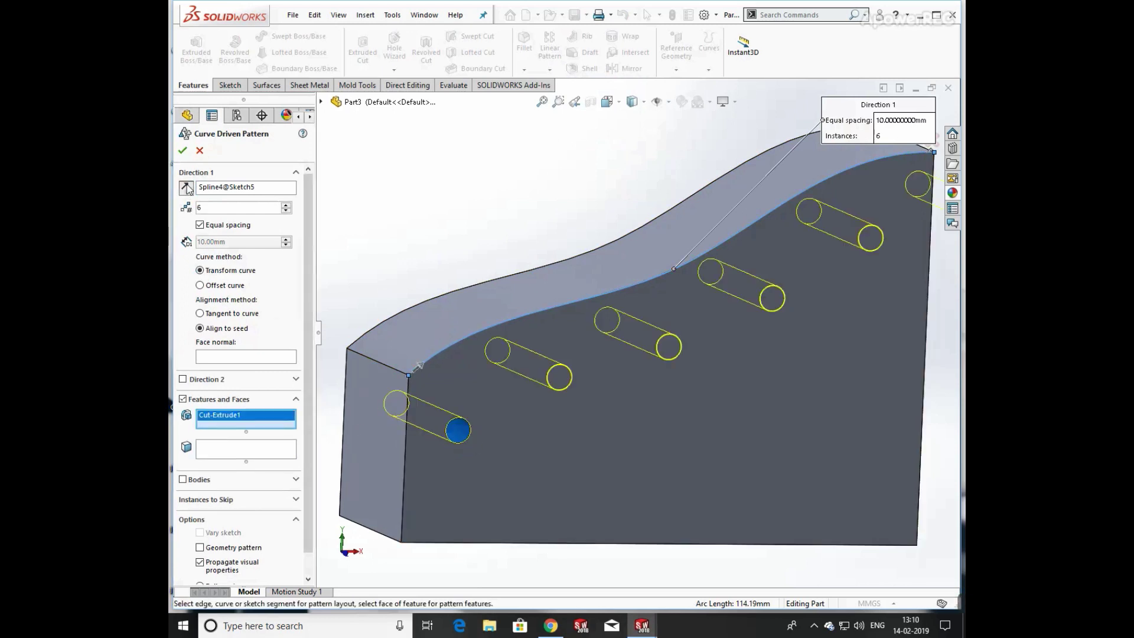
pyautogui.moveTo(493, 292); pyautogui.dragTo(527, 239, button='middle')
pyautogui.click(287, 210)
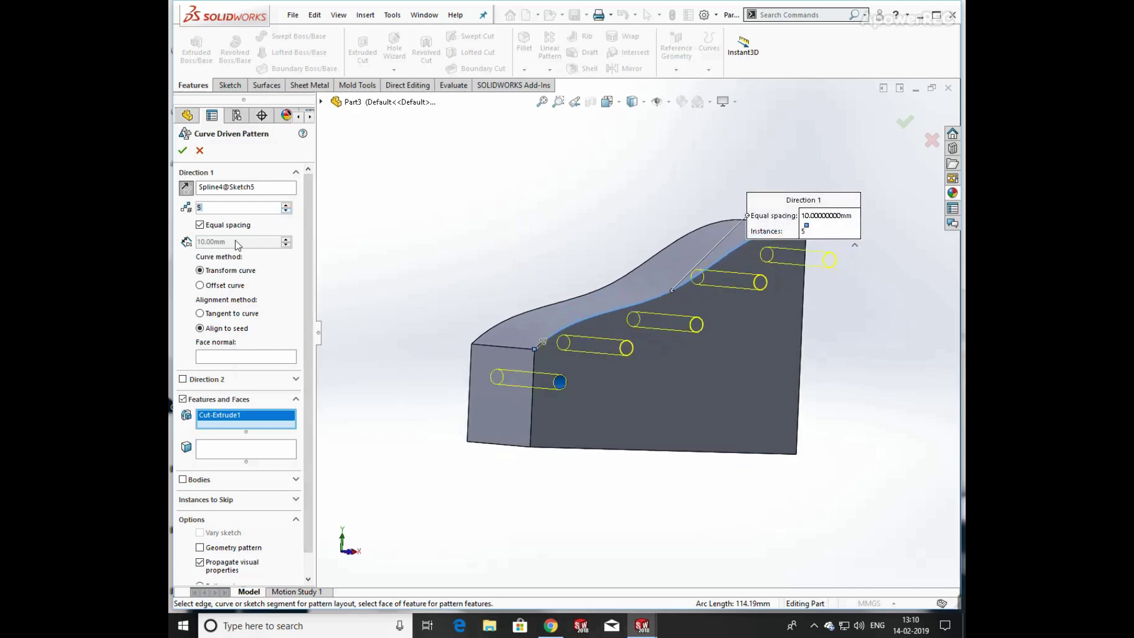
# Step: Try the Tangent to curve alignment and the Offset curve method on the pattern and inspect the preview
pyautogui.click(200, 314)
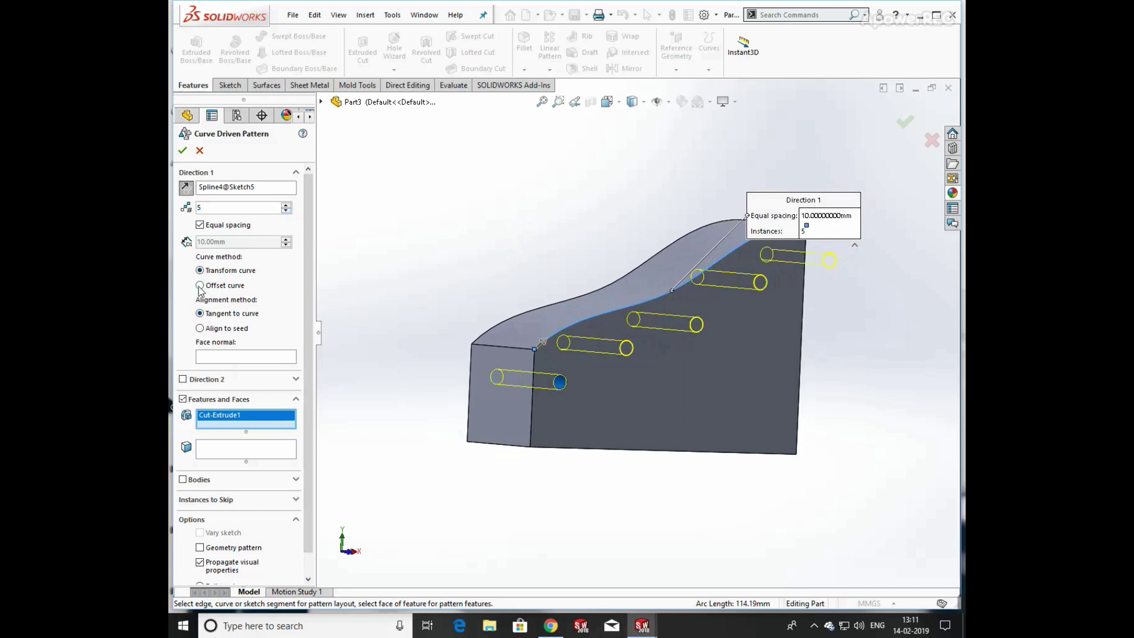
pyautogui.click(200, 286)
pyautogui.moveTo(473, 291); pyautogui.dragTo(591, 286, button='middle')
pyautogui.moveTo(378, 254); pyautogui.dragTo(415, 315, button='middle')
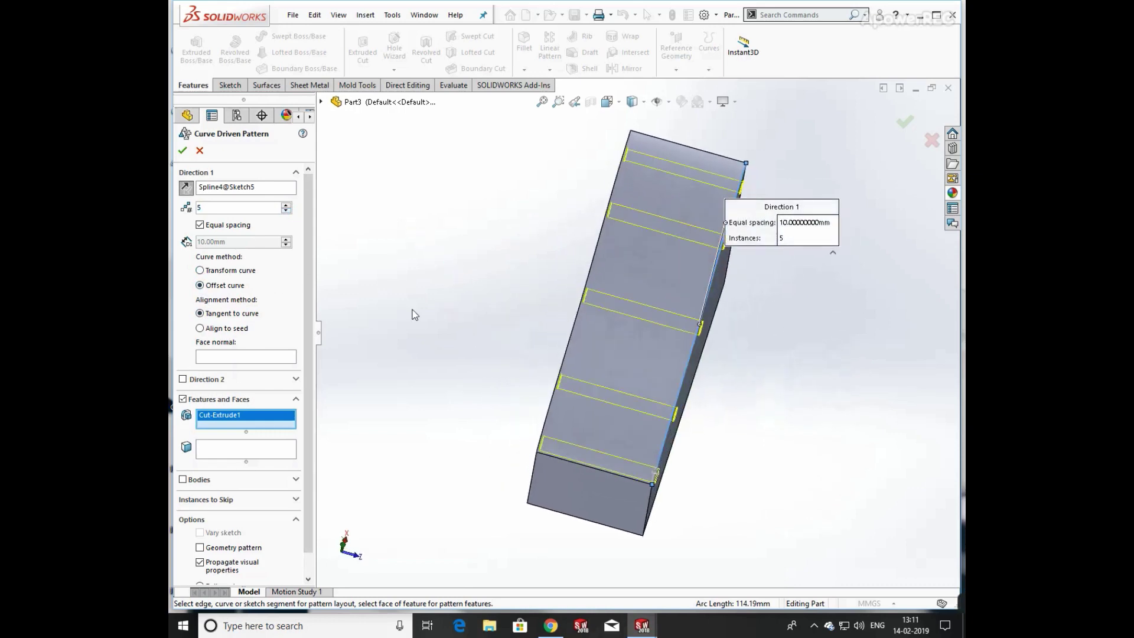
# Step: Set the curve method to Transform curve and the alignment to Align to seed, and apply the curve driven pattern
pyautogui.click(201, 270)
pyautogui.moveTo(378, 274); pyautogui.dragTo(443, 258, button='middle')
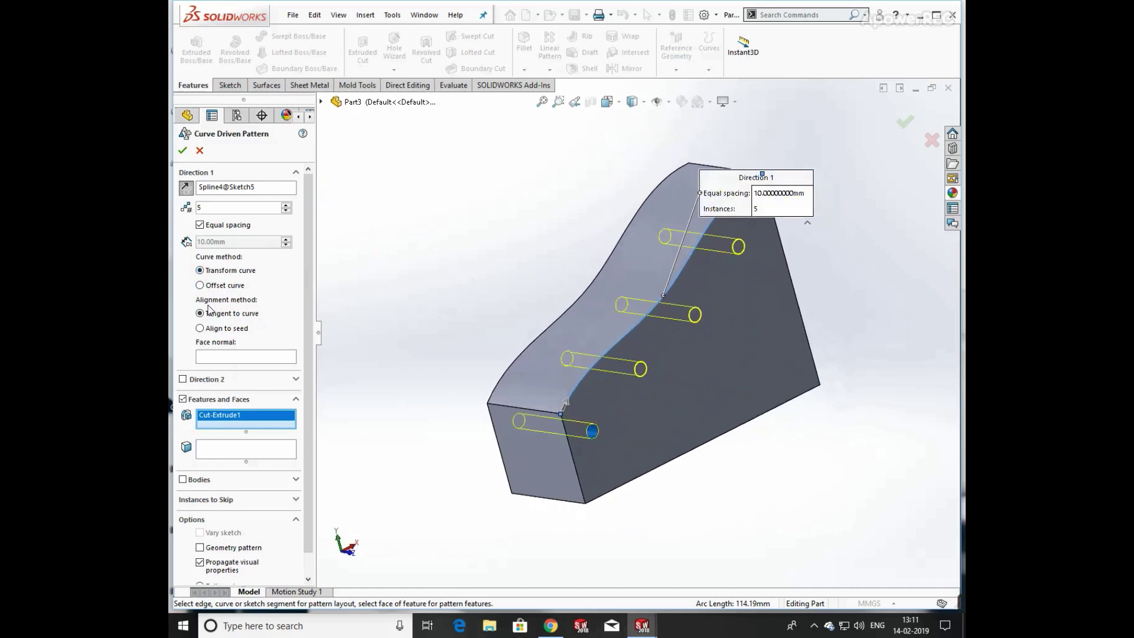
pyautogui.click(200, 329)
pyautogui.moveTo(407, 247); pyautogui.dragTo(391, 220, button='middle')
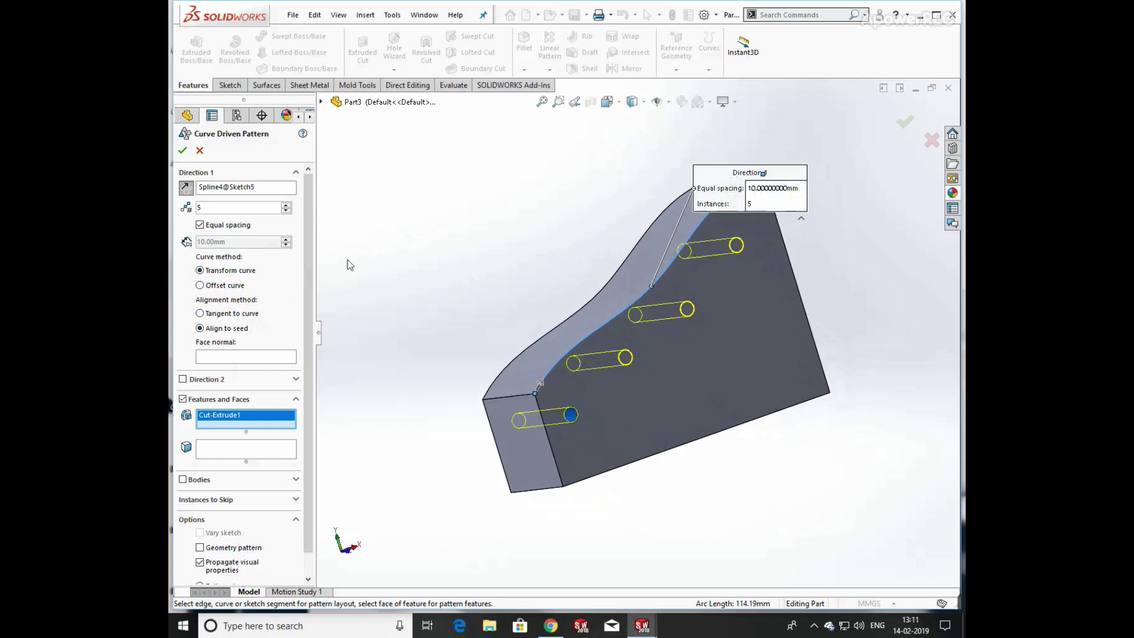
pyautogui.scroll(-1, 308, 419)
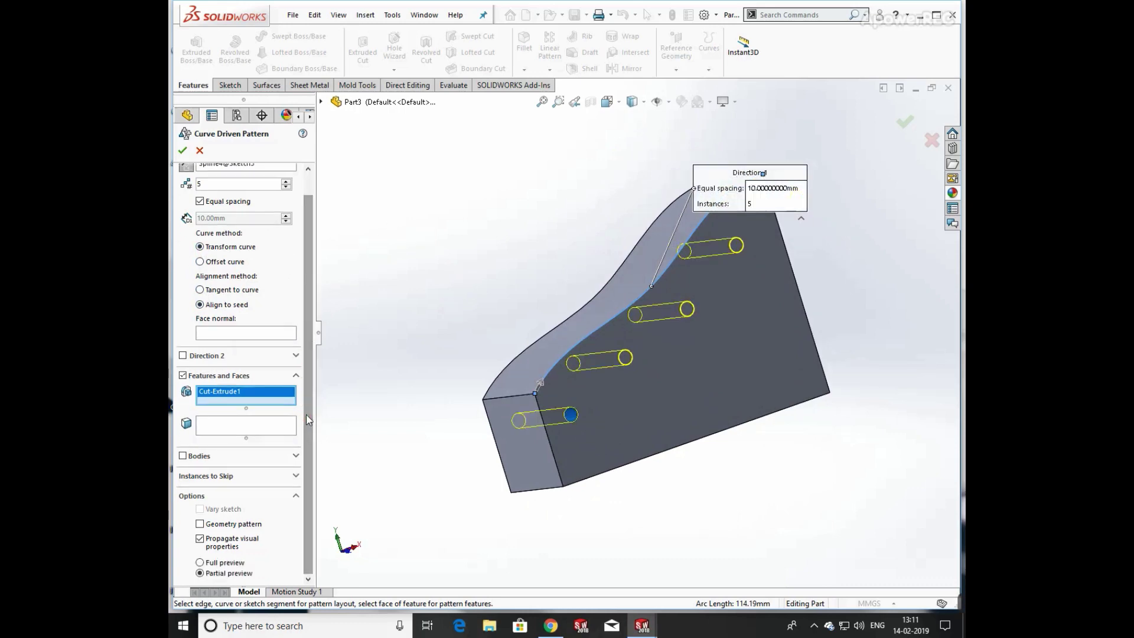
pyautogui.click(183, 150)
pyautogui.moveTo(549, 260)
pyautogui.mouseDown(button='middle')
pyautogui.moveTo(499, 260)
pyautogui.moveTo(490, 294)
pyautogui.moveTo(559, 281)
pyautogui.moveTo(537, 248)
pyautogui.moveTo(524, 185)
pyautogui.moveTo(539, 266)
pyautogui.moveTo(520, 276)
pyautogui.moveTo(516, 256)
pyautogui.moveTo(549, 271)
pyautogui.mouseUp(button='middle')
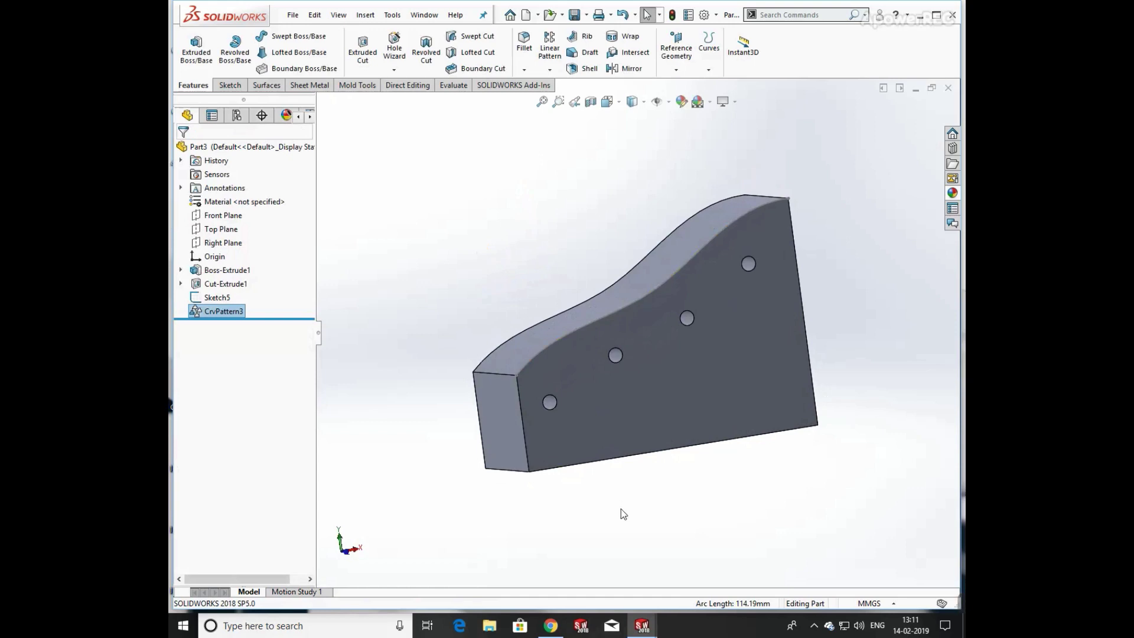
# Step: Switch to the Part4 document and open the corner cut's sketch to review its dimensions, leaving the sketch unchanged
pyautogui.moveTo(642, 630)
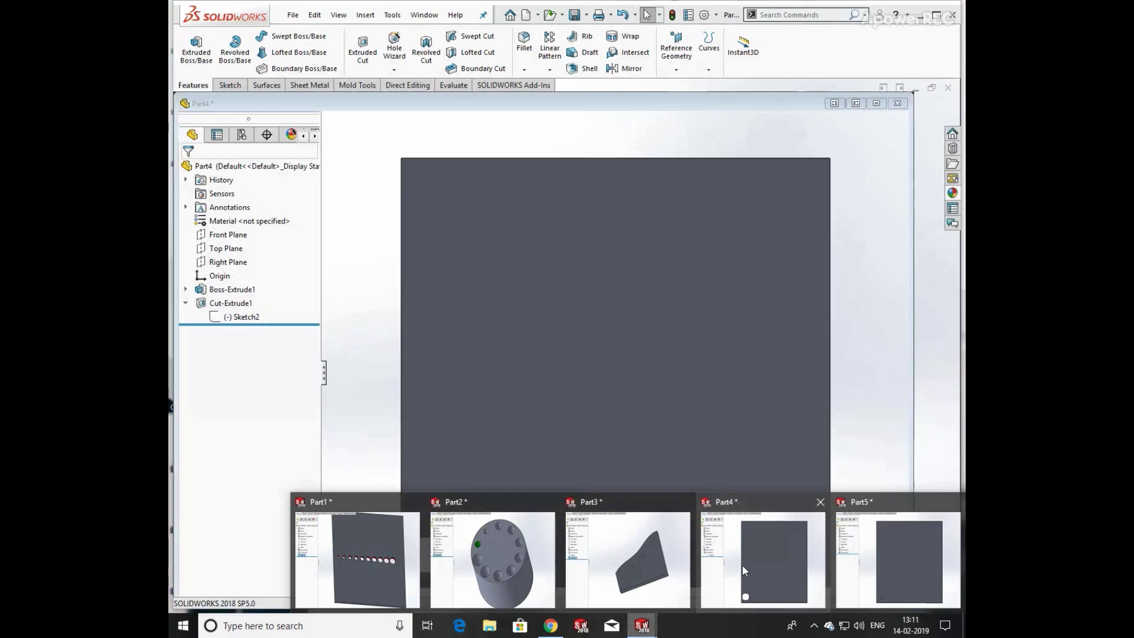
pyautogui.click(742, 565)
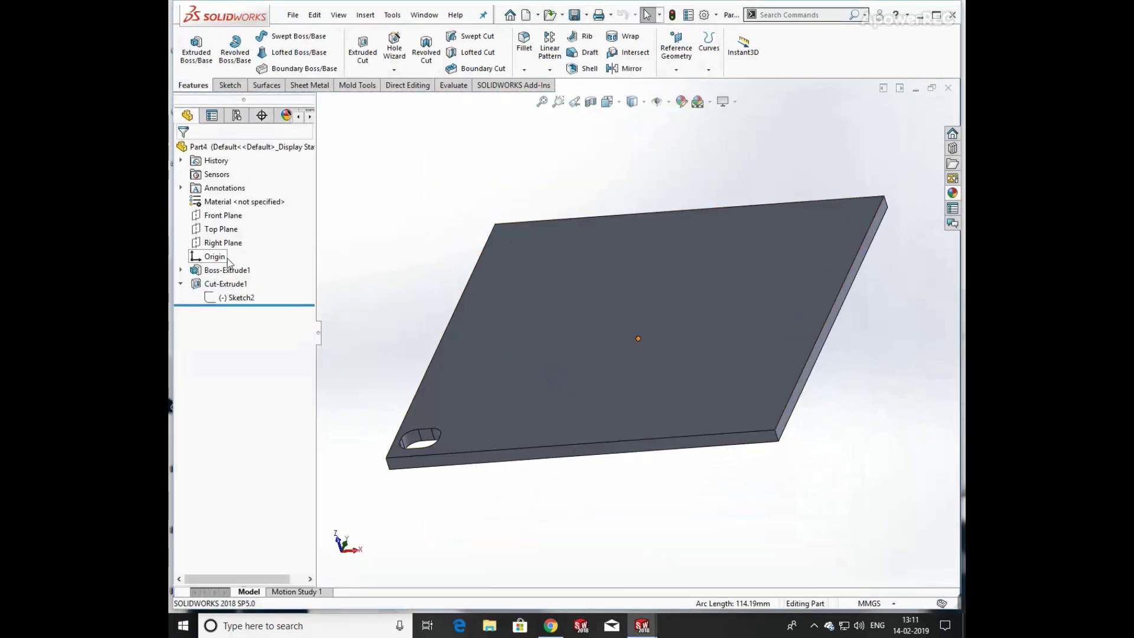
pyautogui.click(231, 288)
pyautogui.click(238, 298)
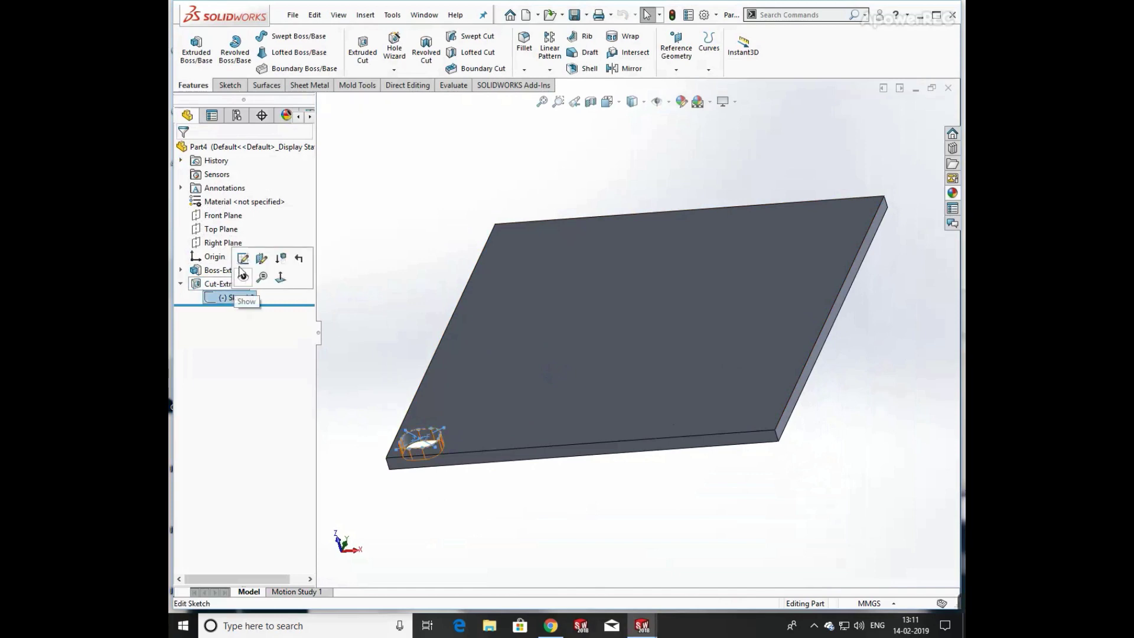
pyautogui.doubleClick(424, 433)
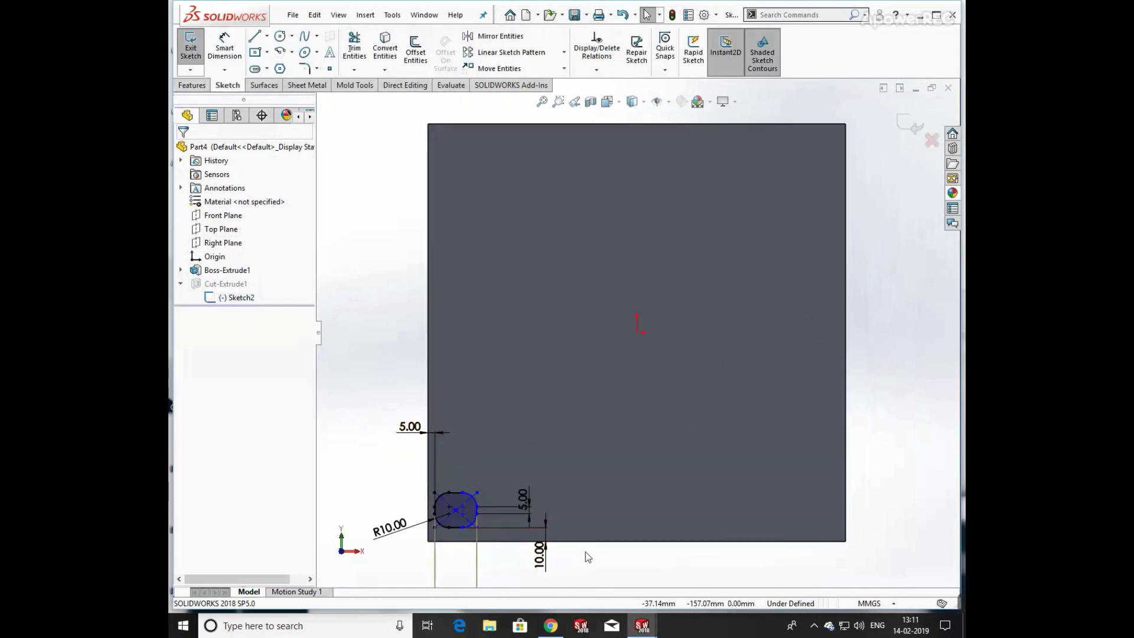
pyautogui.click(910, 124)
# Step: Start a Variable Pattern with Cut-Extrude1 as the feature to pattern and create its pattern table
pyautogui.click(554, 69)
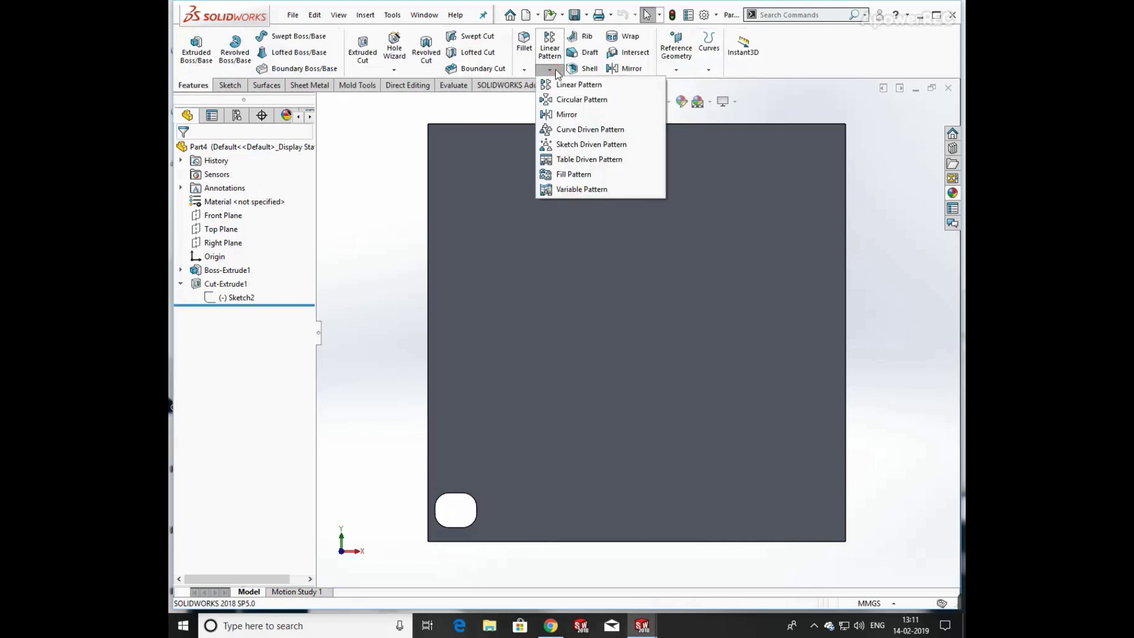
pyautogui.click(568, 190)
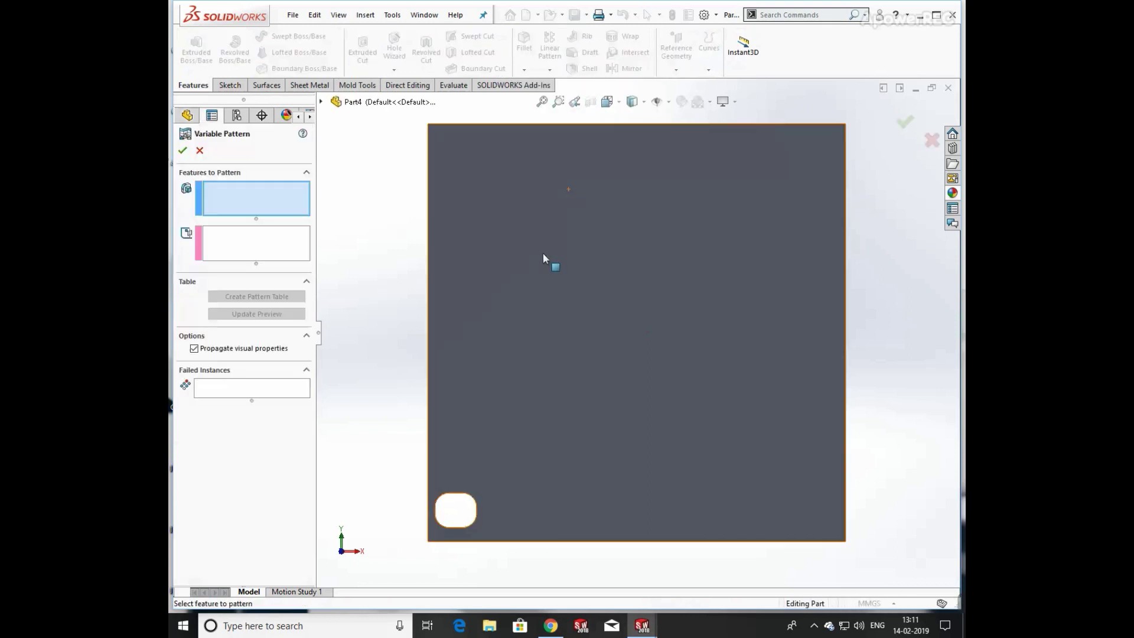
pyautogui.moveTo(536, 159)
pyautogui.mouseDown(button='middle')
pyautogui.moveTo(535, 147)
pyautogui.moveTo(525, 163)
pyautogui.mouseUp(button='middle')
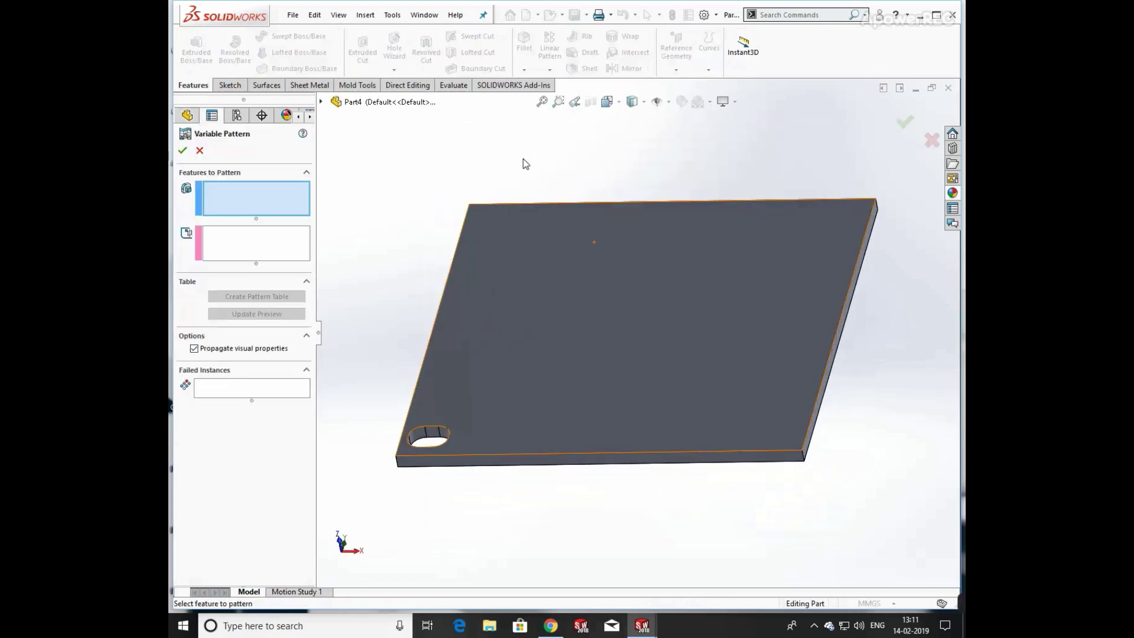
pyautogui.click(321, 101)
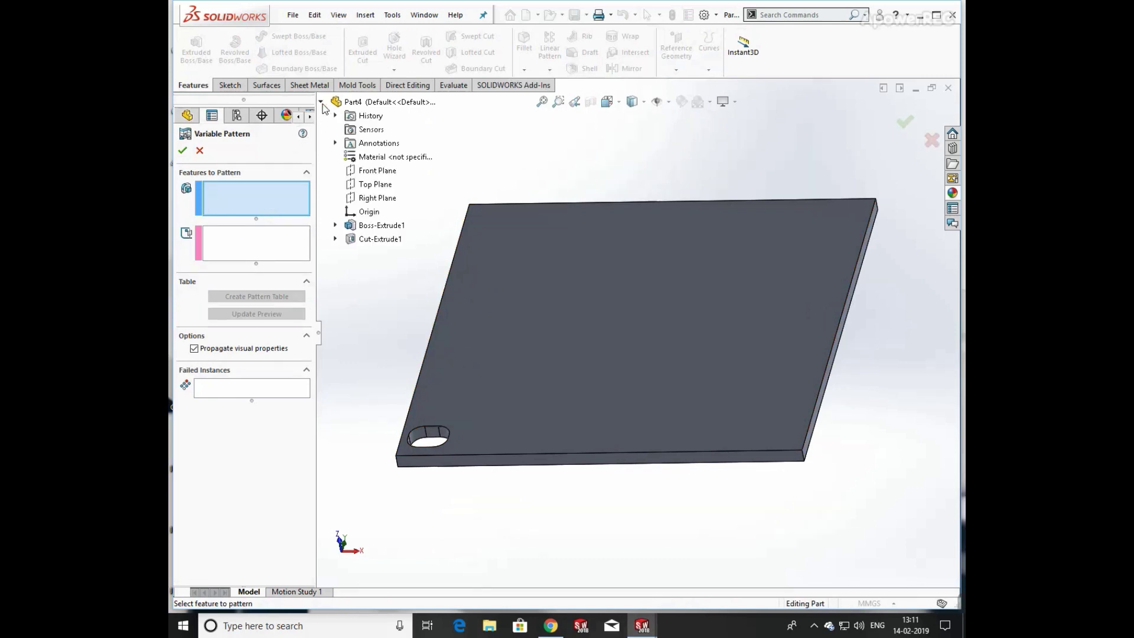
pyautogui.click(381, 239)
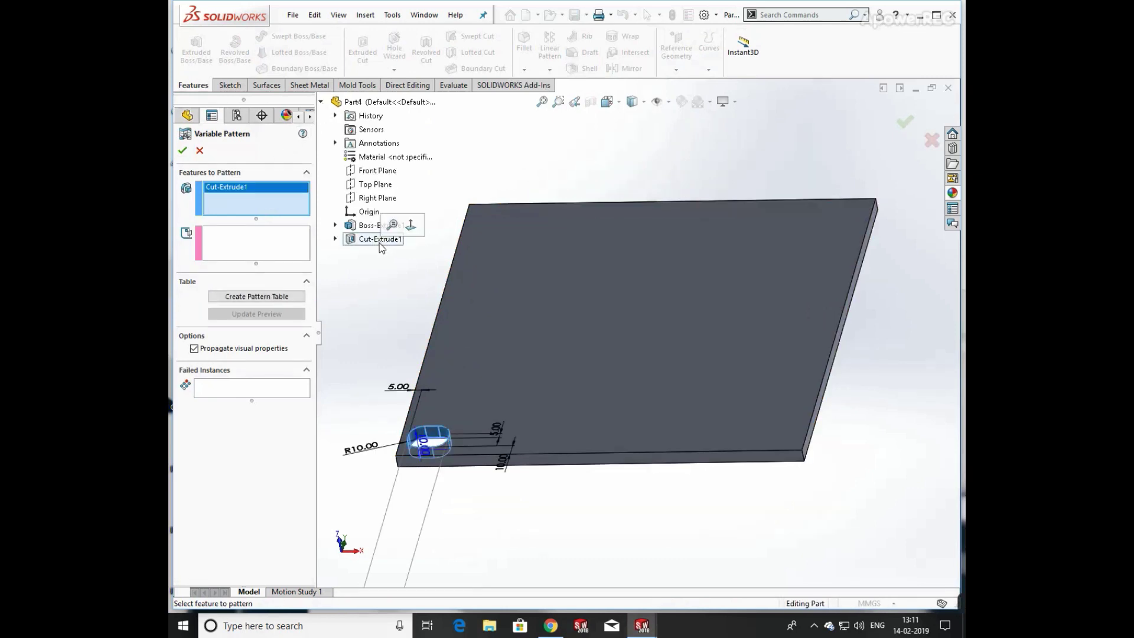
pyautogui.click(297, 297)
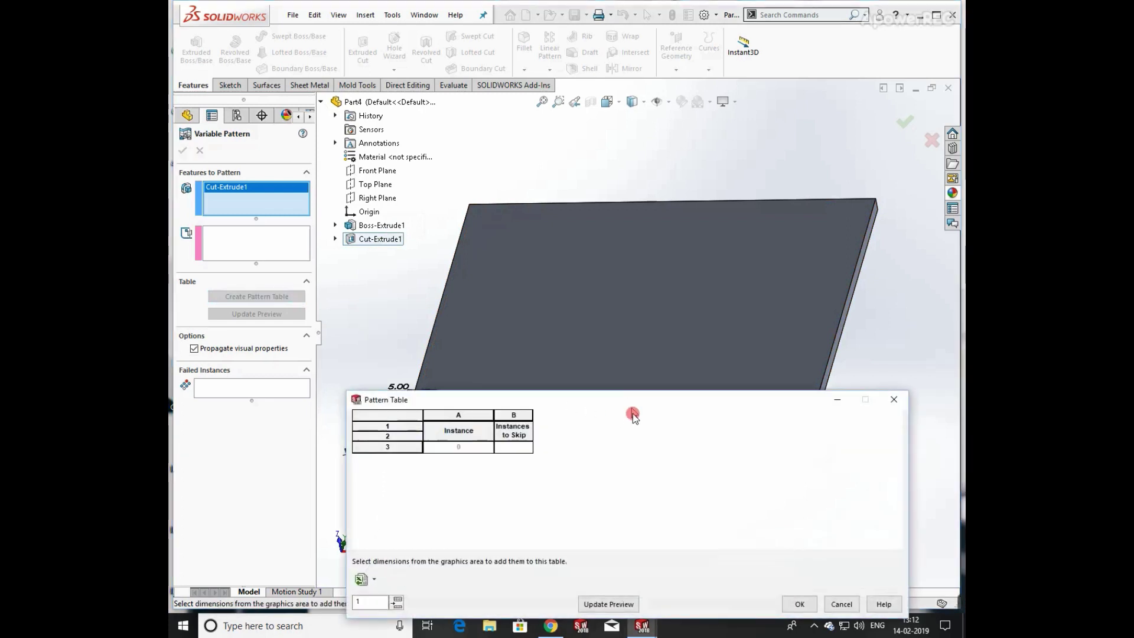
# Step: Add the cut's xwidth, ywidth and fillet dimensions from the model to the pattern table
pyautogui.moveTo(633, 416); pyautogui.dragTo(647, 511)
pyautogui.moveTo(643, 459); pyautogui.dragTo(667, 405, button='middle')
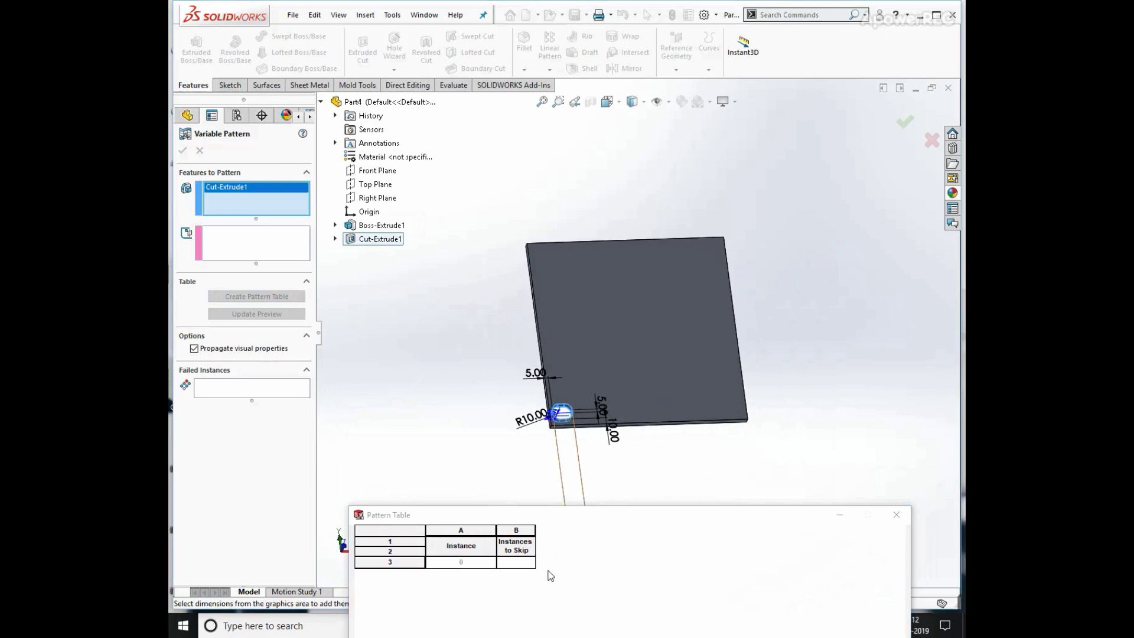
pyautogui.scroll(-2, 603, 444)
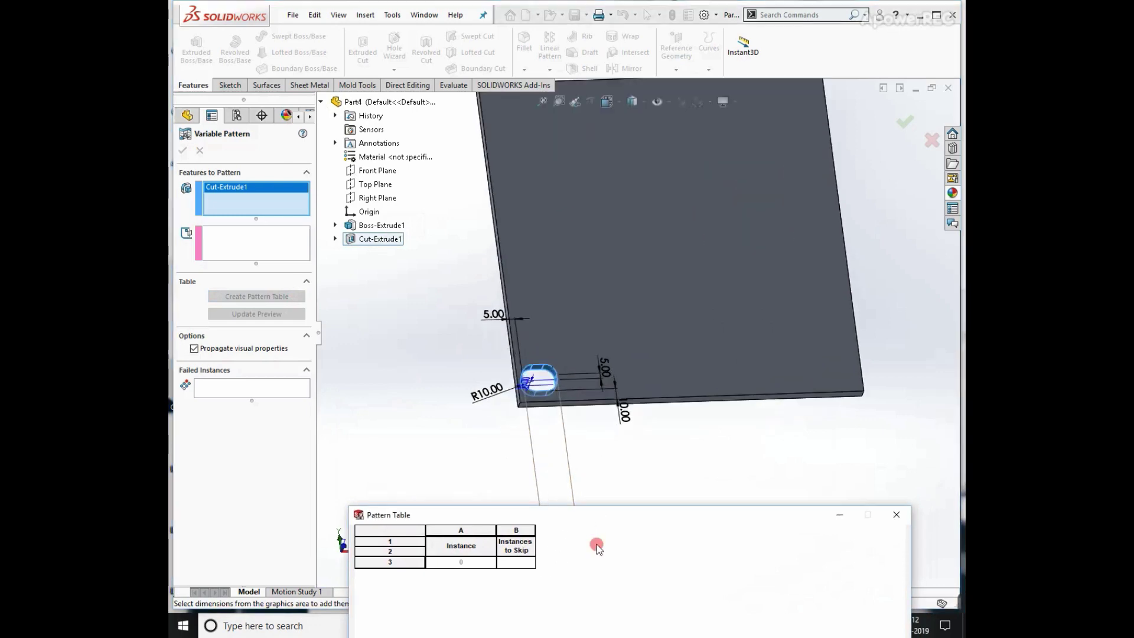
pyautogui.moveTo(570, 517); pyautogui.dragTo(603, 462)
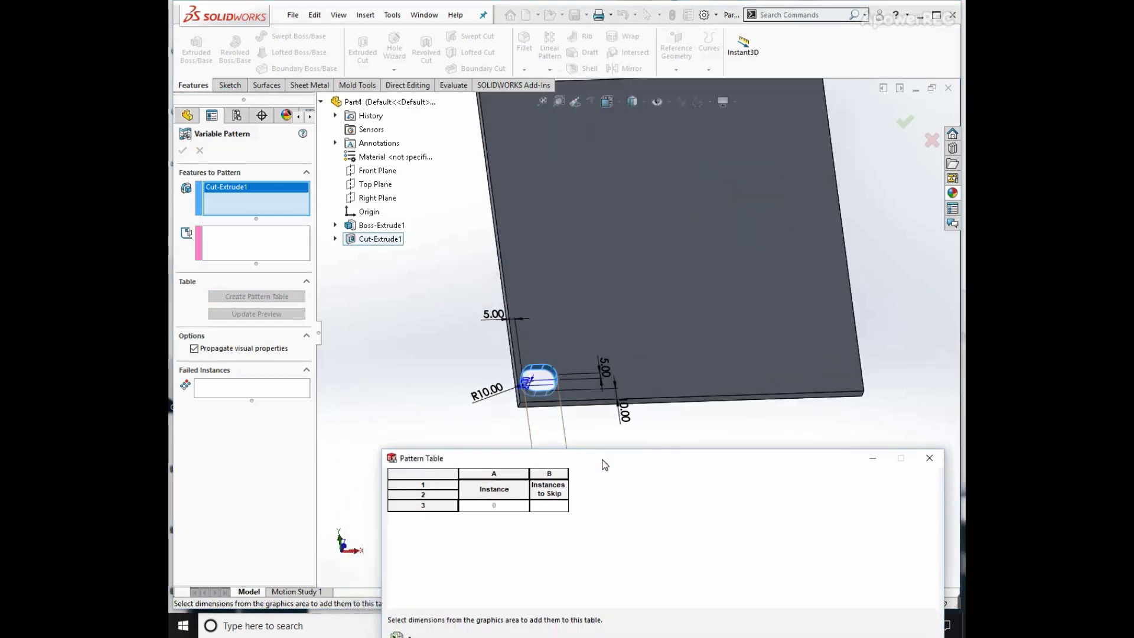
pyautogui.click(622, 431)
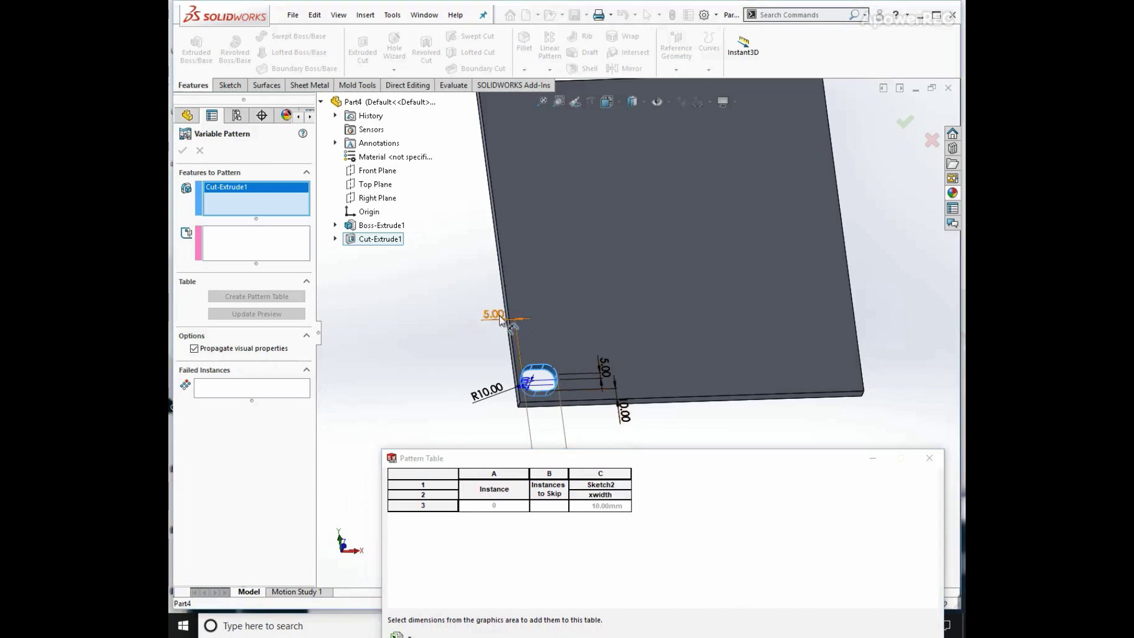
pyautogui.click(495, 315)
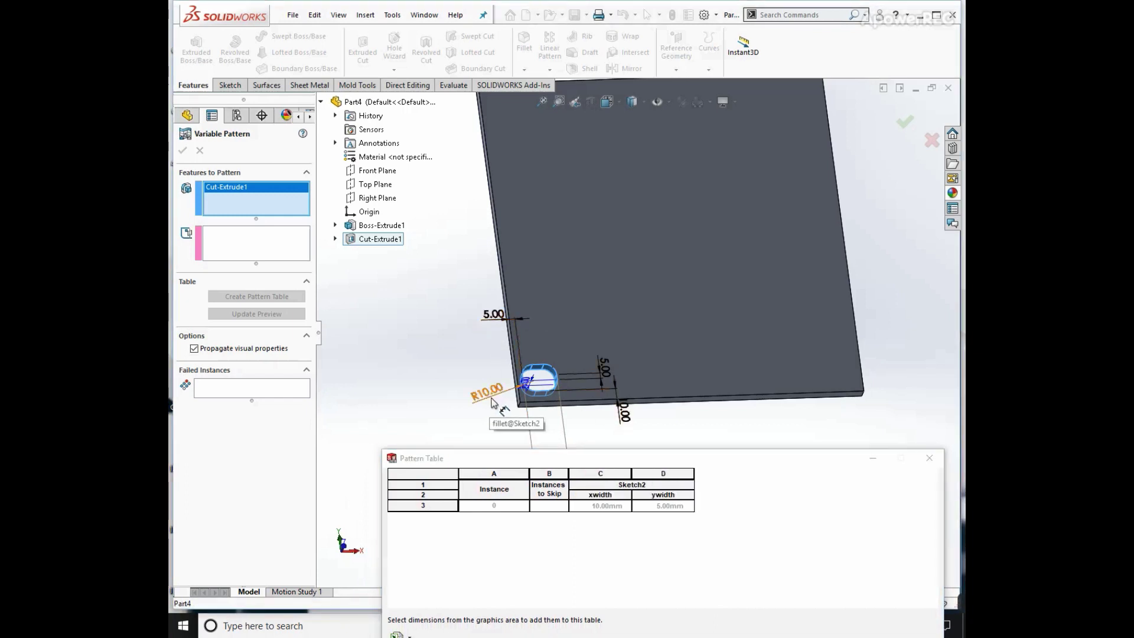
pyautogui.click(492, 402)
# Step: Add six instances to the pattern table
pyautogui.moveTo(828, 462); pyautogui.dragTo(800, 279)
pyautogui.click(416, 483)
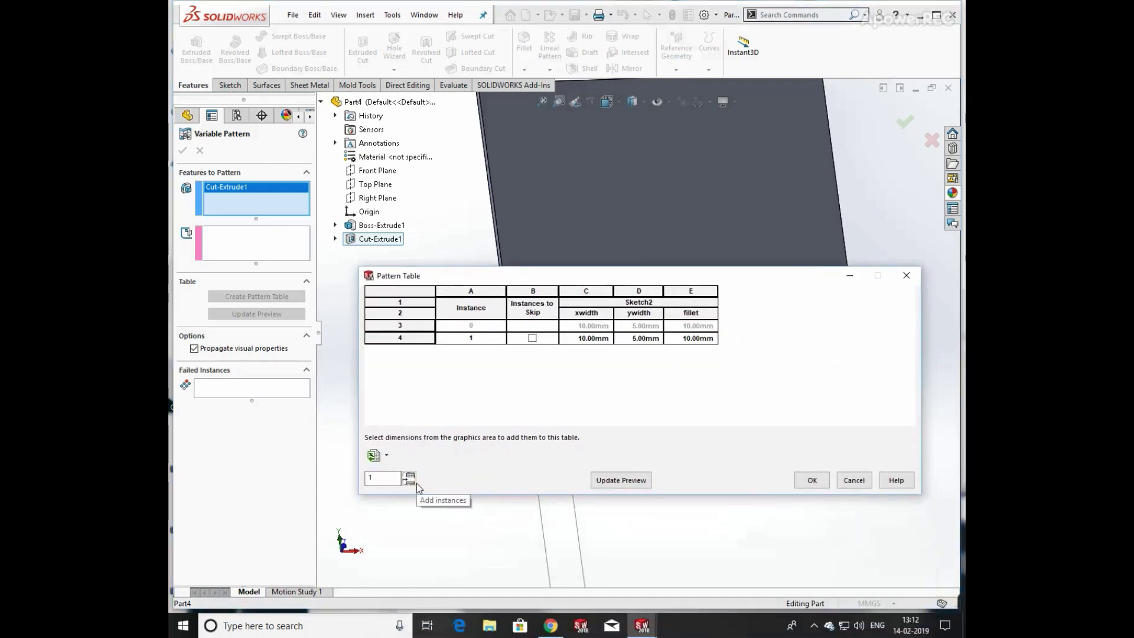
pyautogui.click(416, 483)
pyautogui.click(416, 483)
pyautogui.click(417, 484)
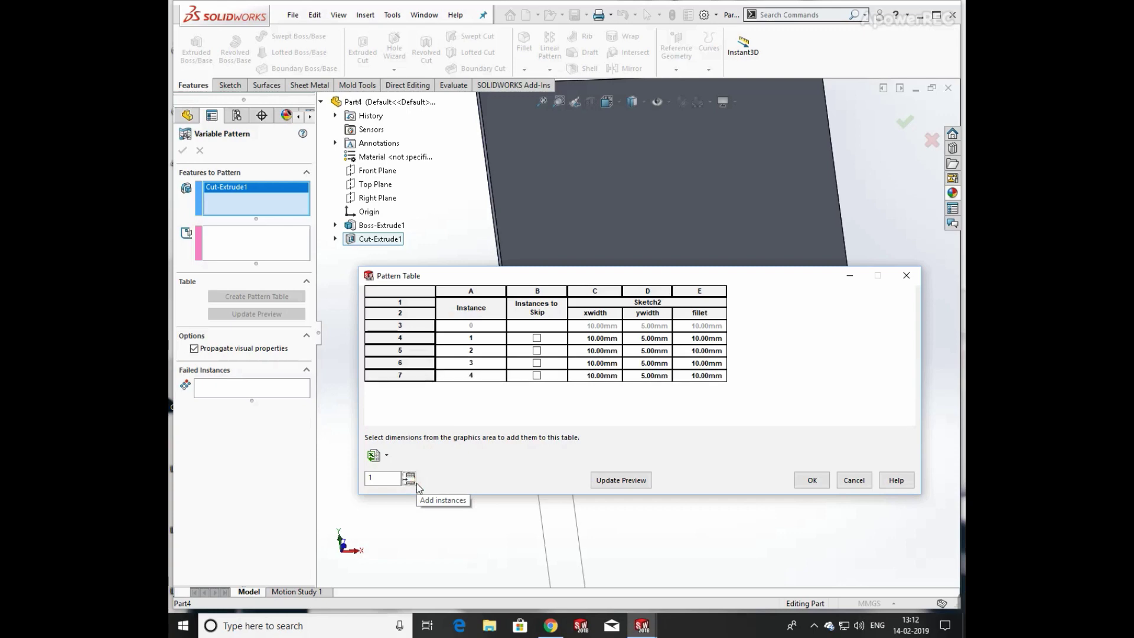
pyautogui.click(416, 483)
pyautogui.click(417, 484)
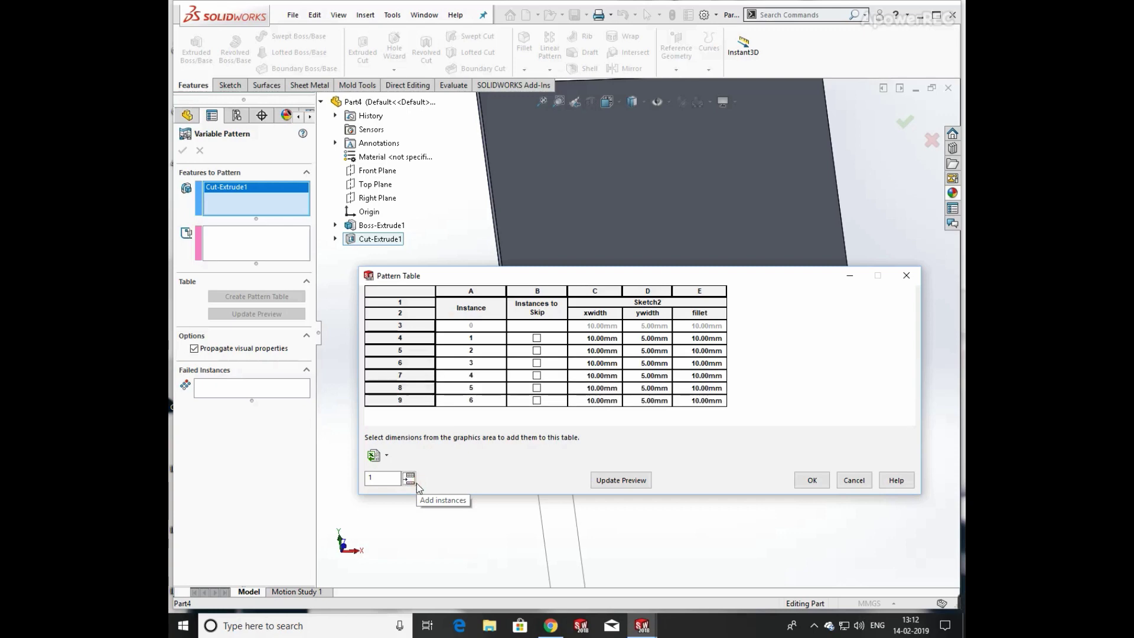
# Step: Move the pattern table window clear of the cut and its dimensions on the plate
pyautogui.moveTo(721, 267); pyautogui.dragTo(721, 291)
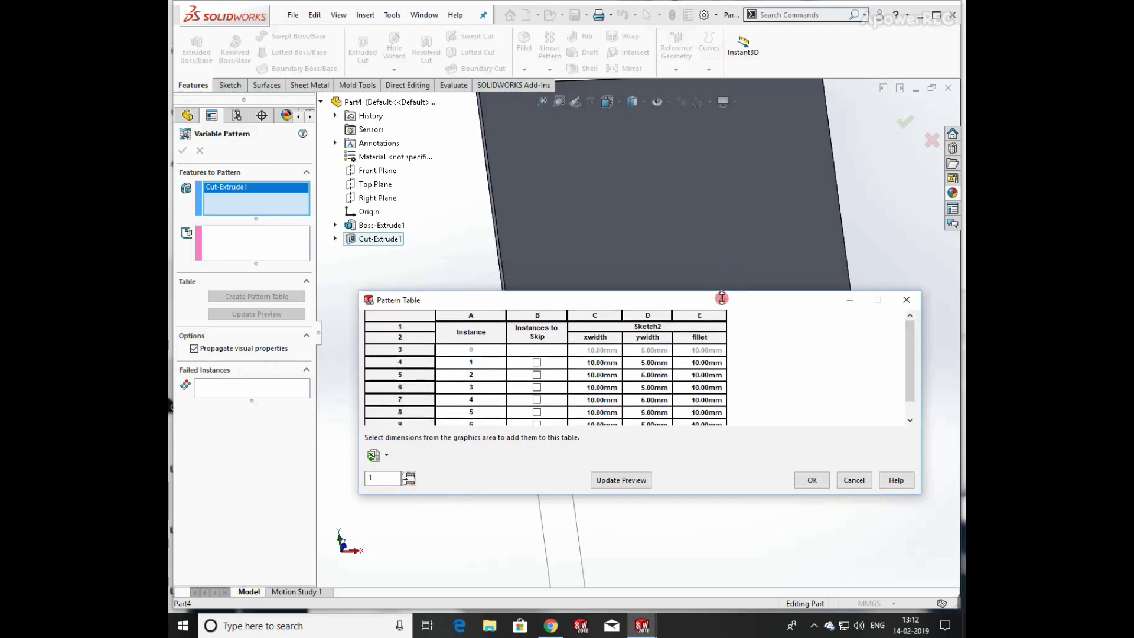
pyautogui.click(746, 371)
pyautogui.click(742, 282)
pyautogui.moveTo(749, 282); pyautogui.dragTo(750, 200)
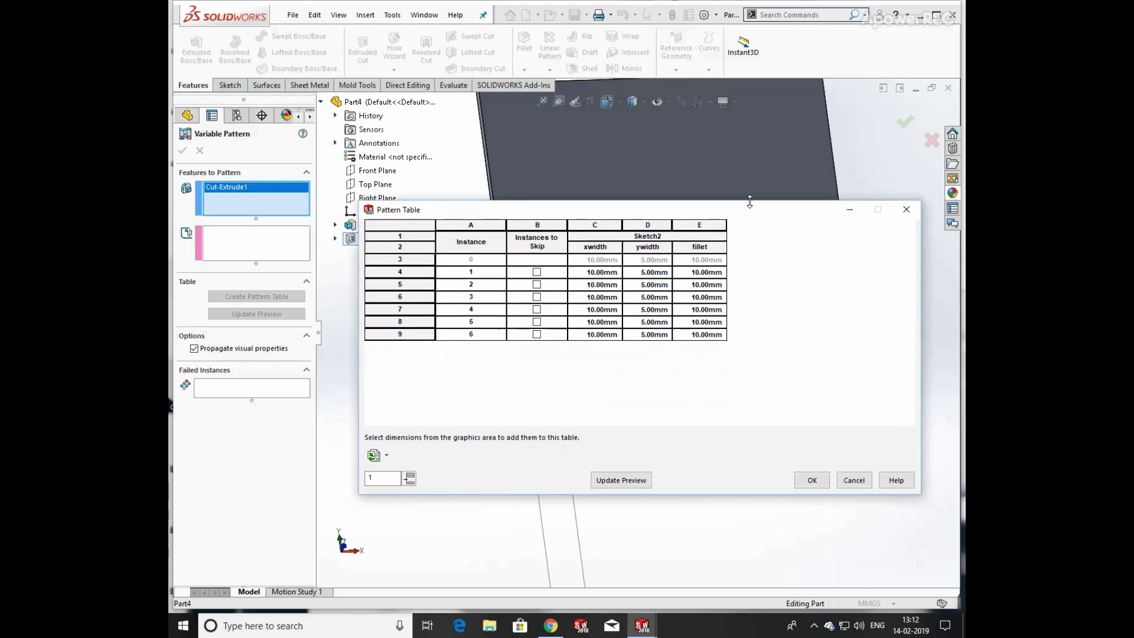
pyautogui.click(648, 212)
pyautogui.moveTo(649, 212); pyautogui.dragTo(728, 443)
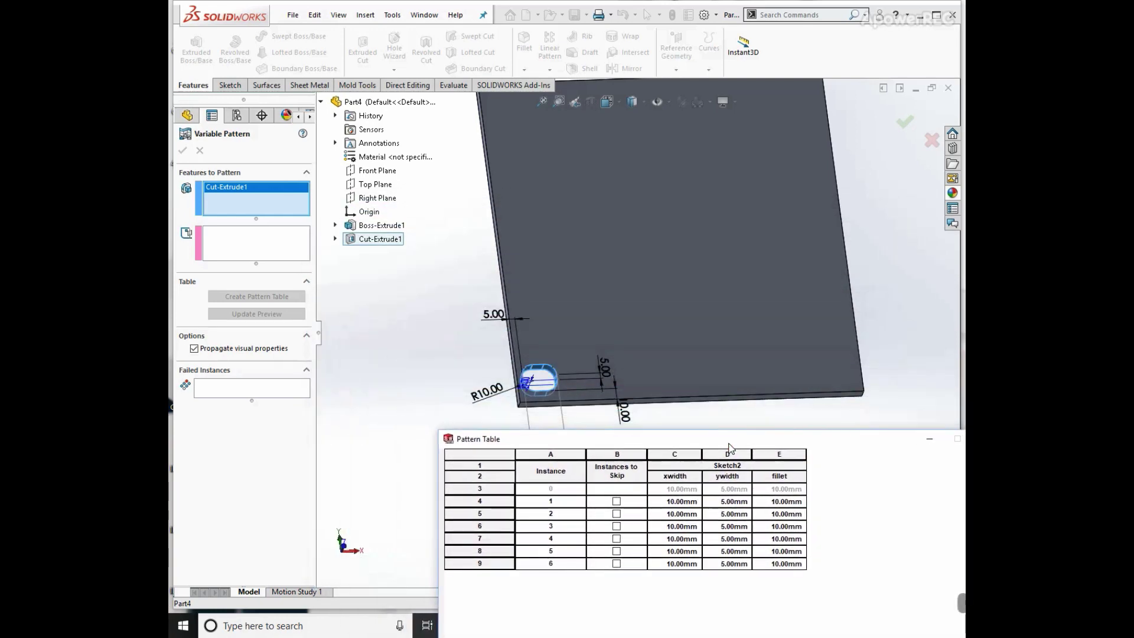
# Step: Set the xwidth of pattern instances 2, 3 and 4 to 60 mm, 100 mm and 150 mm respectively
pyautogui.click(683, 516)
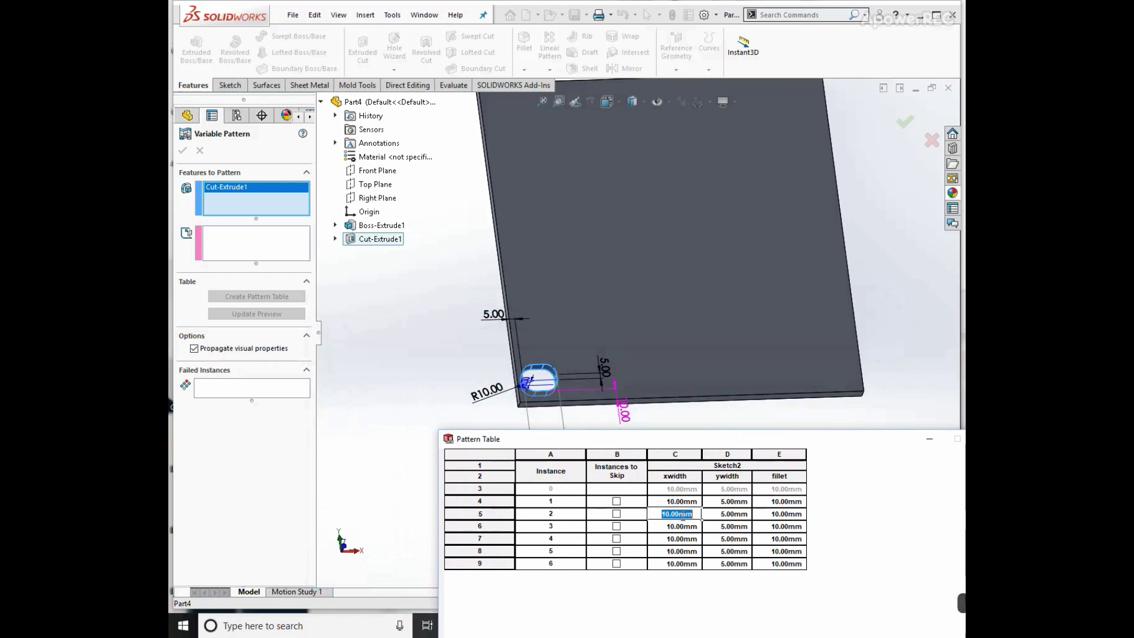
pyautogui.write('60')
pyautogui.press('Return')
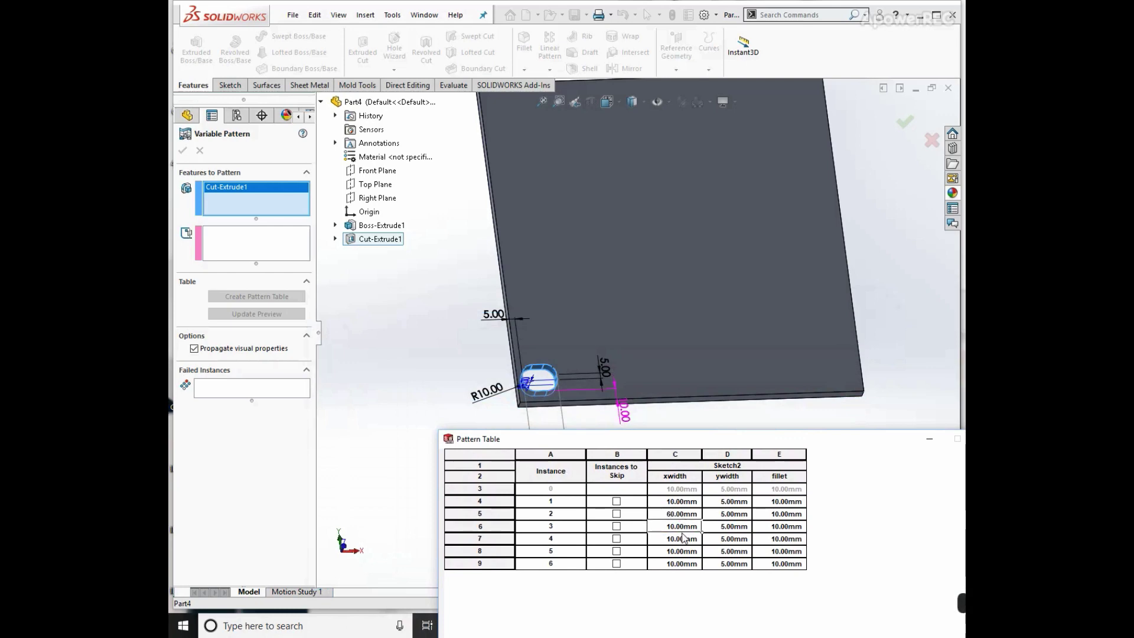
pyautogui.click(684, 527)
pyautogui.write('100')
pyautogui.press('Return')
pyautogui.click(685, 541)
pyautogui.write('150')
pyautogui.press('Return')
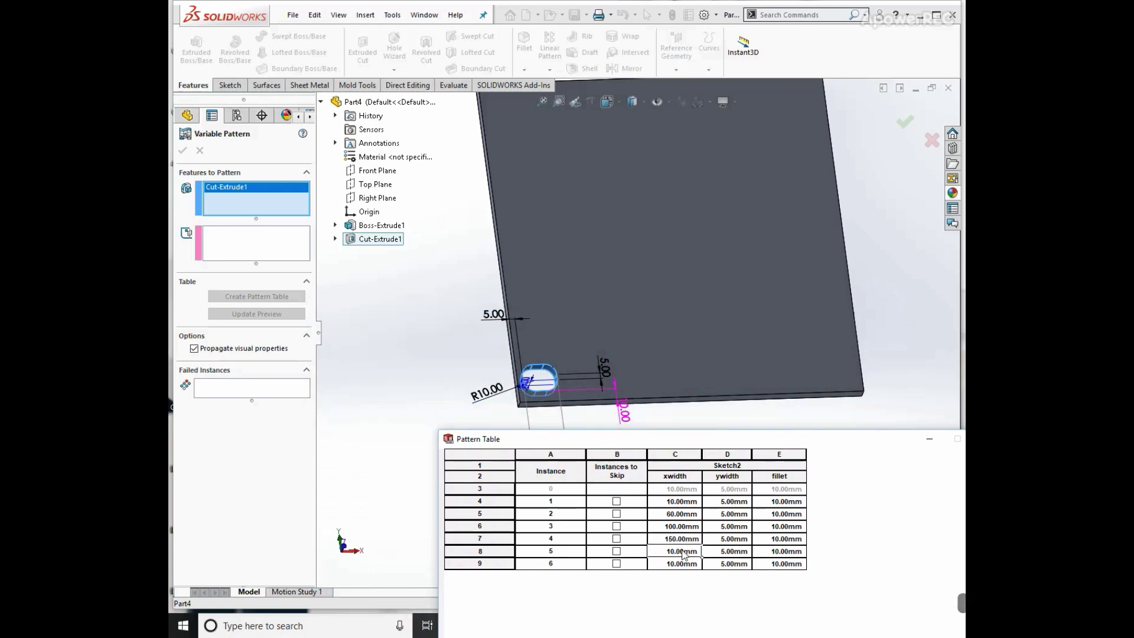
# Step: Set the xwidth of instances 5 and 6 to 180 mm and 220 mm, and update the pattern preview
pyautogui.click(684, 551)
pyautogui.write('180')
pyautogui.press('Return')
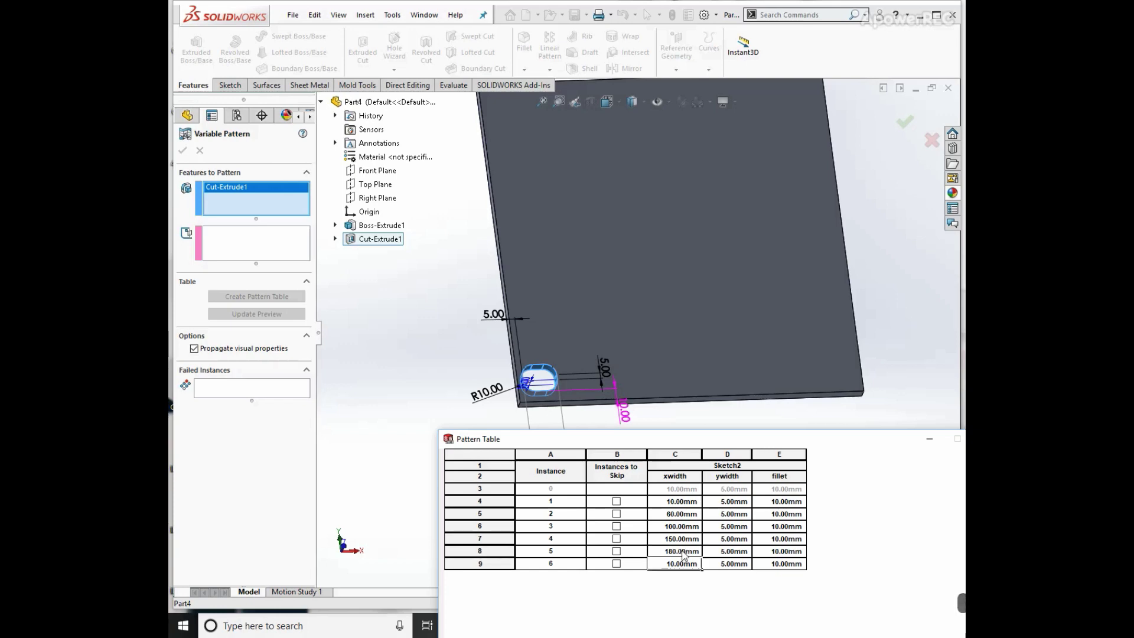
pyautogui.doubleClick(693, 564)
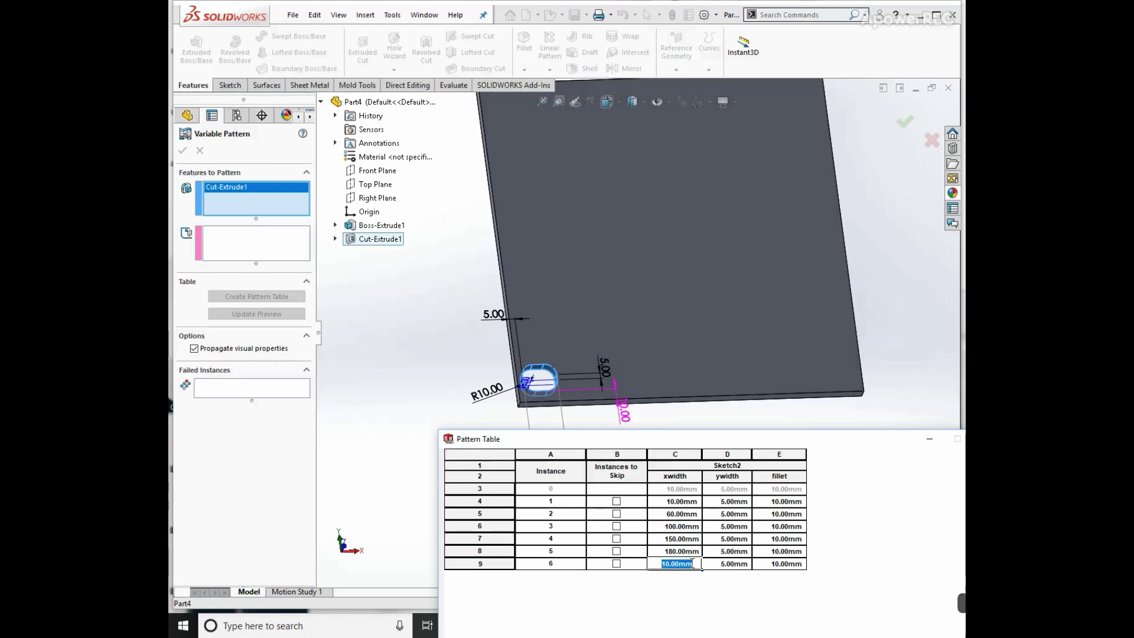
pyautogui.write('220')
pyautogui.press('Return')
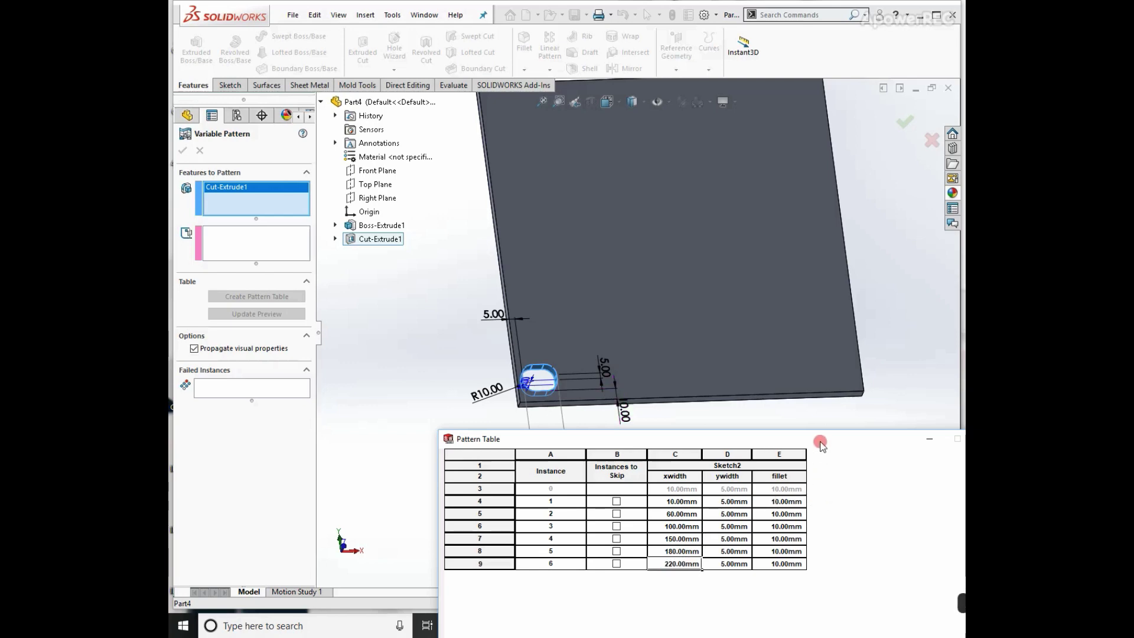
pyautogui.moveTo(824, 442); pyautogui.dragTo(817, 331)
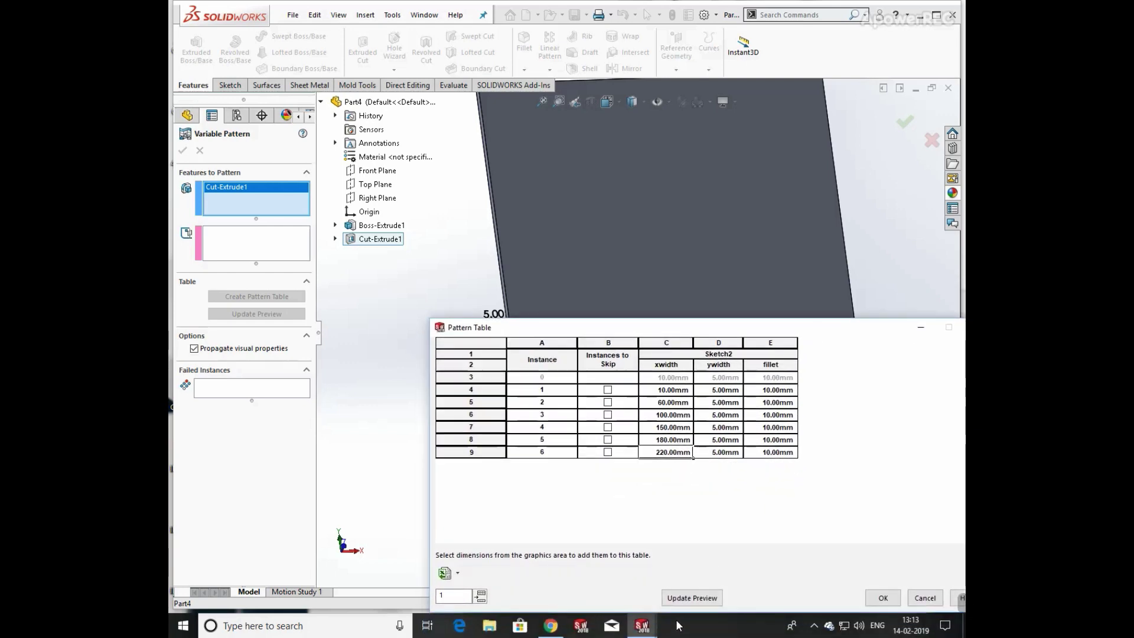
pyautogui.click(689, 598)
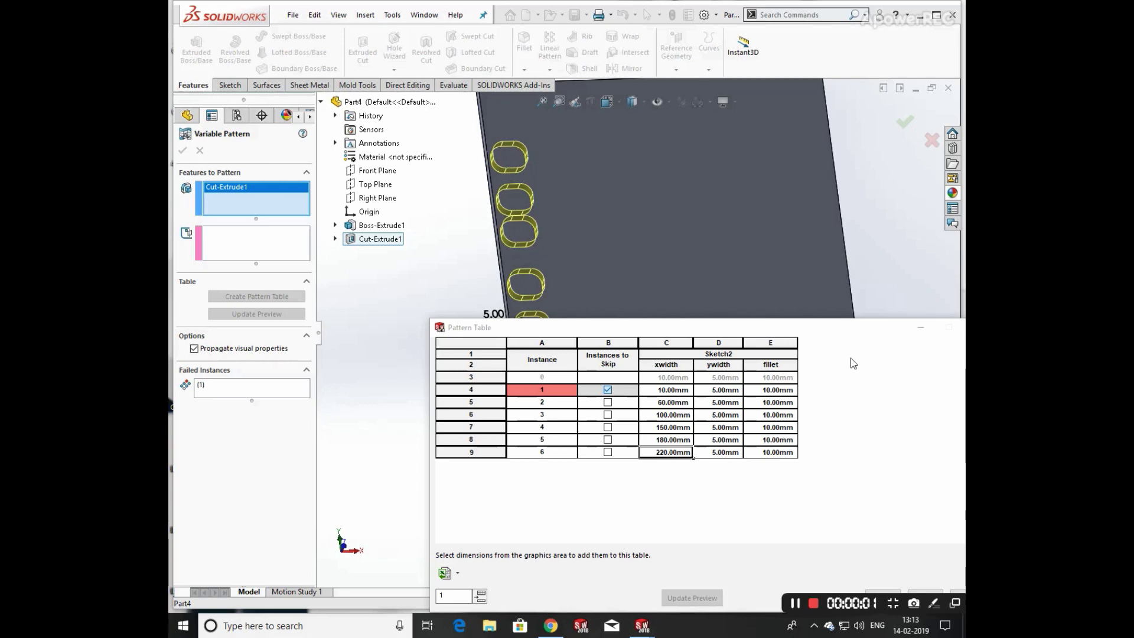
# Step: Set the fillet of instance 2 to 8 mm and update the pattern preview
pyautogui.moveTo(846, 329); pyautogui.dragTo(762, 482)
pyautogui.moveTo(773, 330); pyautogui.dragTo(810, 348, button='middle')
pyautogui.scroll(-3, 587, 321)
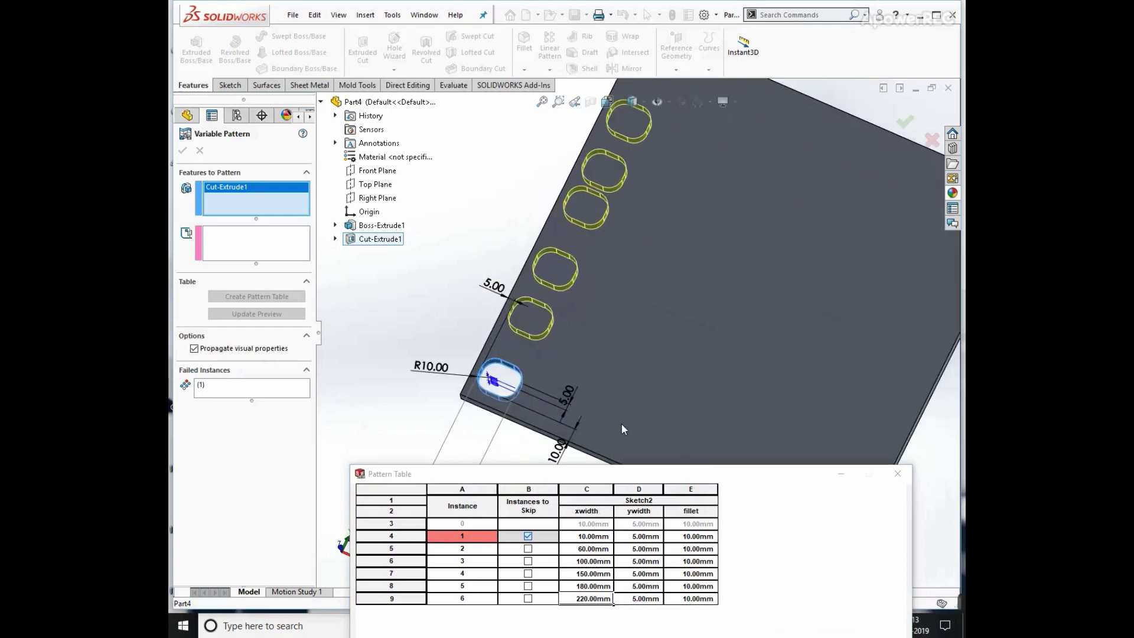
pyautogui.doubleClick(696, 539)
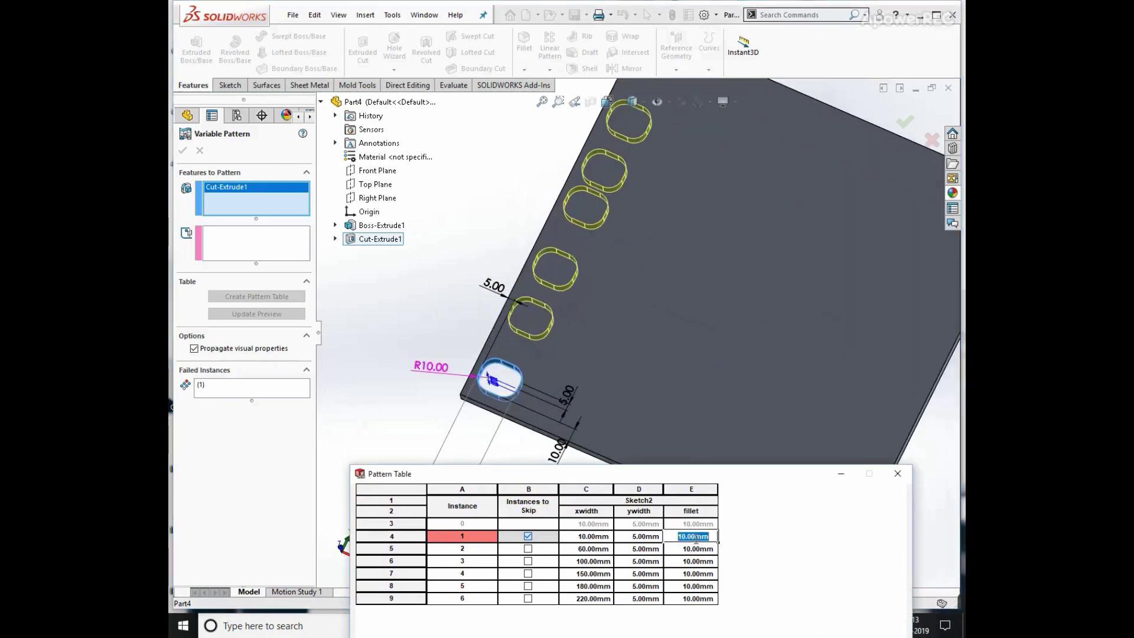
pyautogui.doubleClick(704, 548)
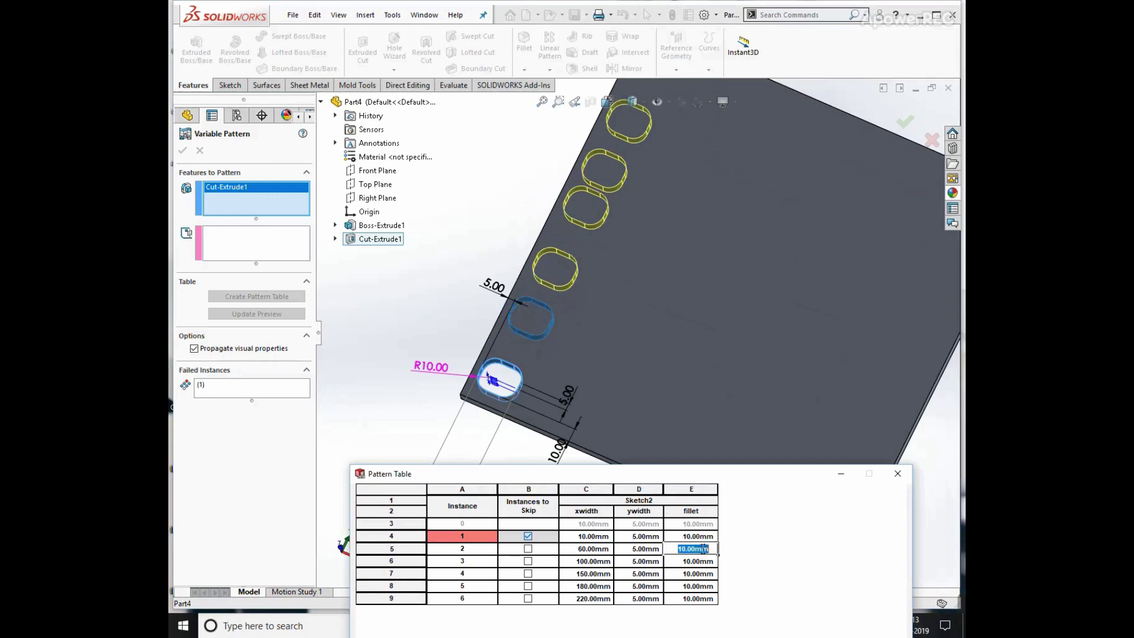
pyautogui.write('8')
pyautogui.press('Return')
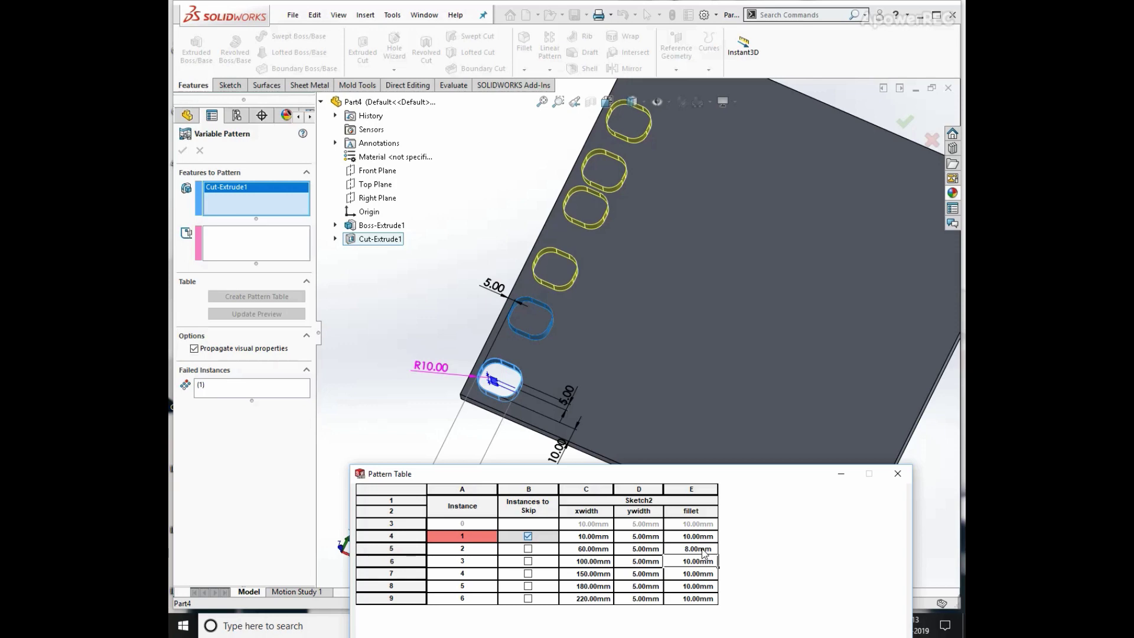
pyautogui.click(785, 521)
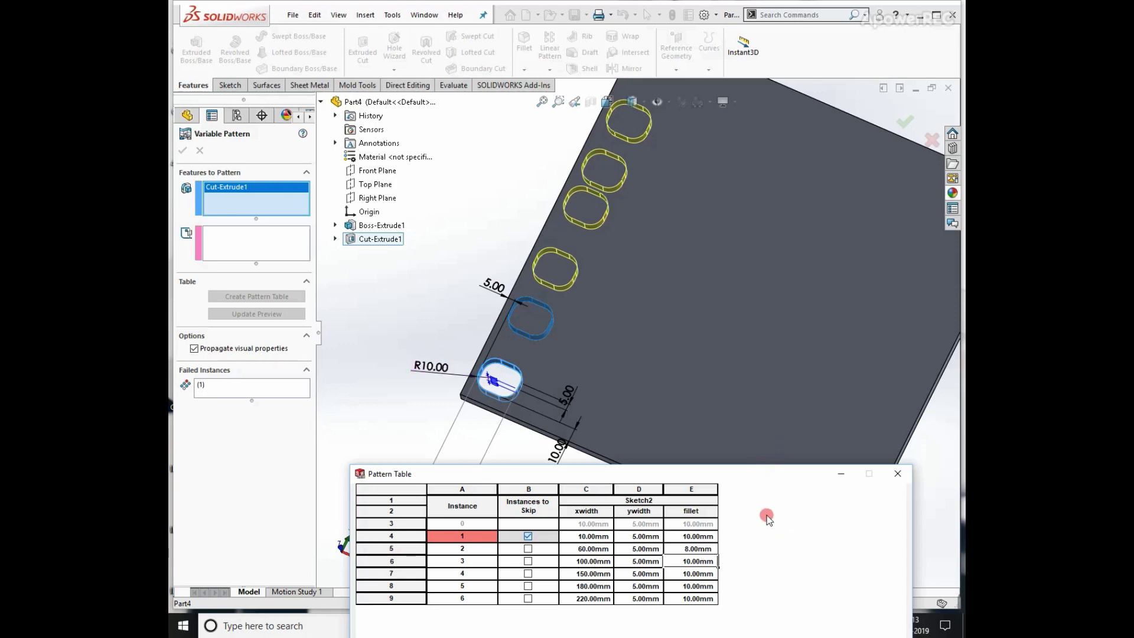
pyautogui.moveTo(738, 476); pyautogui.dragTo(762, 345)
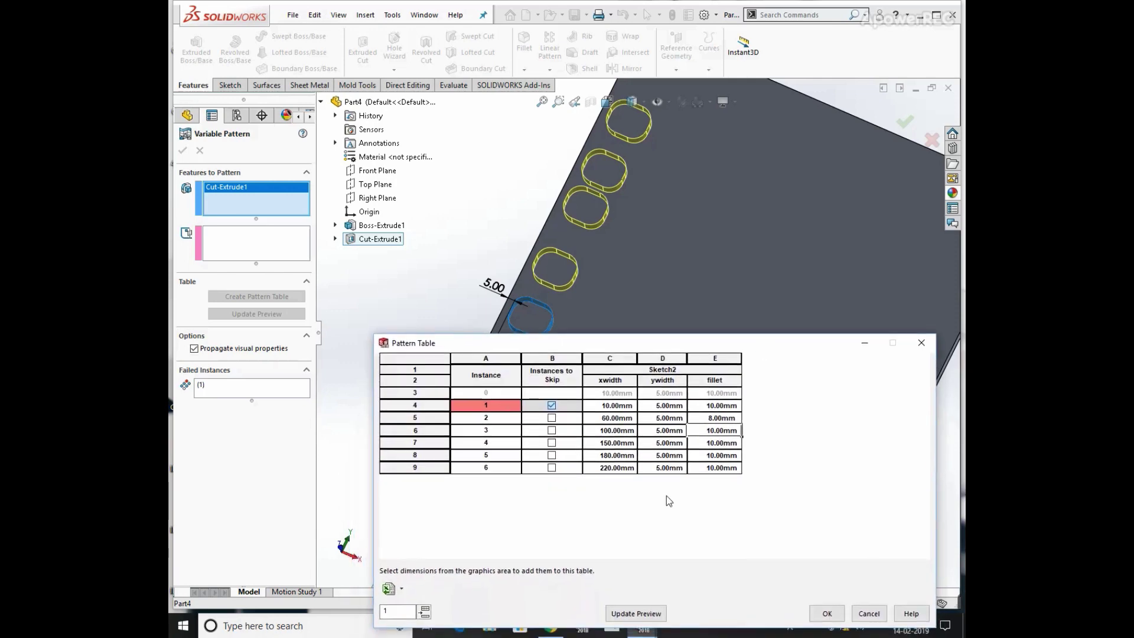
pyautogui.click(636, 614)
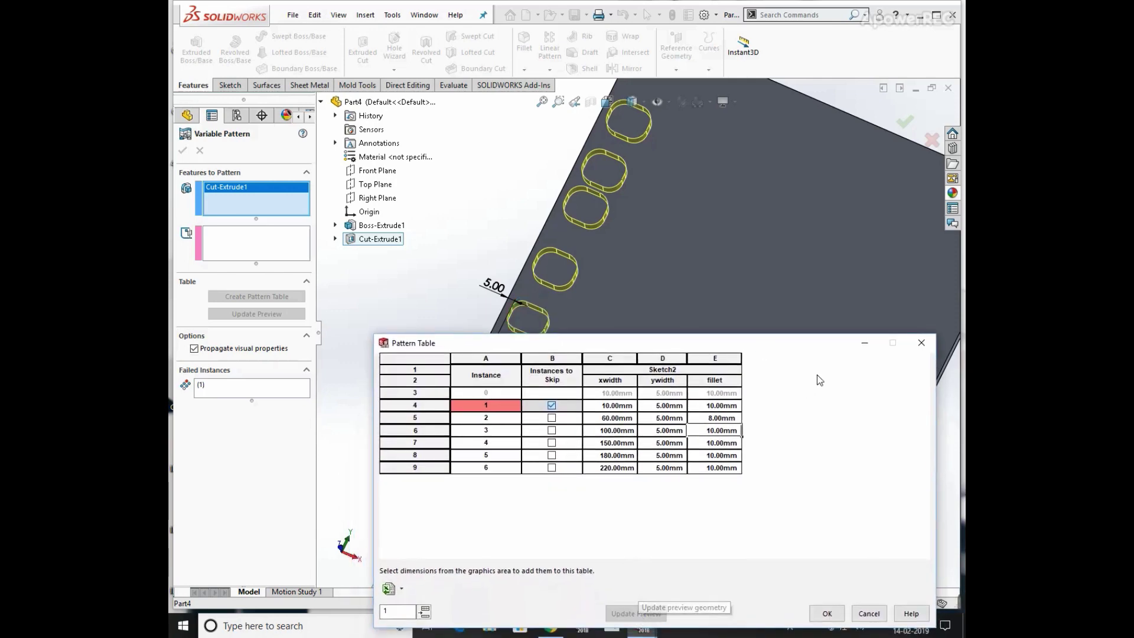
# Step: Set the fillet of instances 3 and 4 to 6 mm and 5 mm respectively
pyautogui.moveTo(811, 345); pyautogui.dragTo(761, 465)
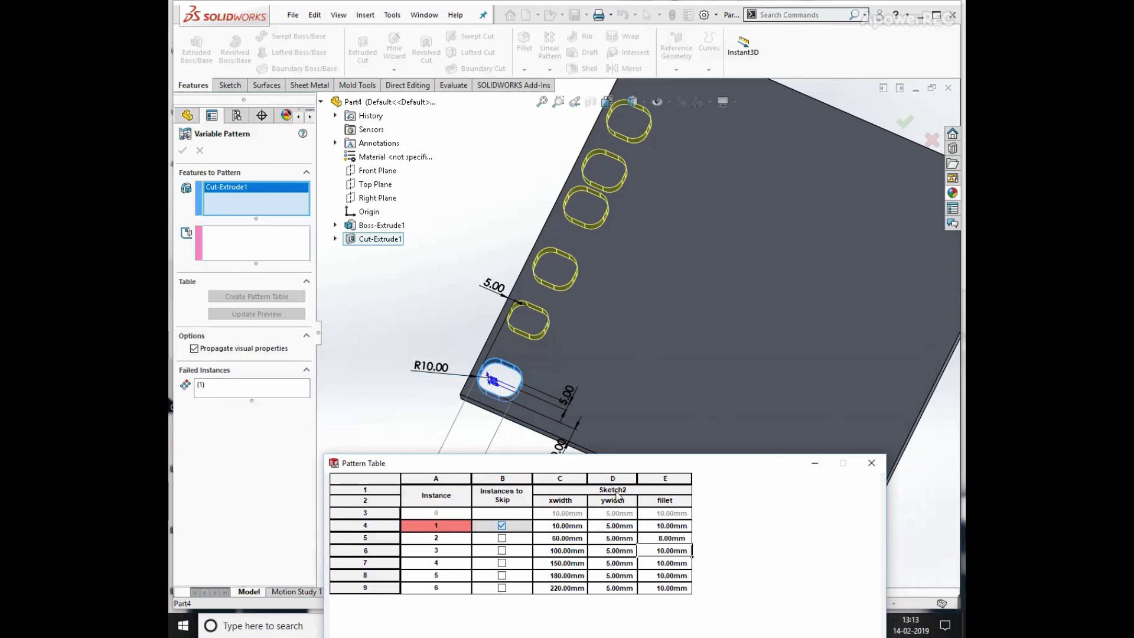
pyautogui.doubleClick(671, 551)
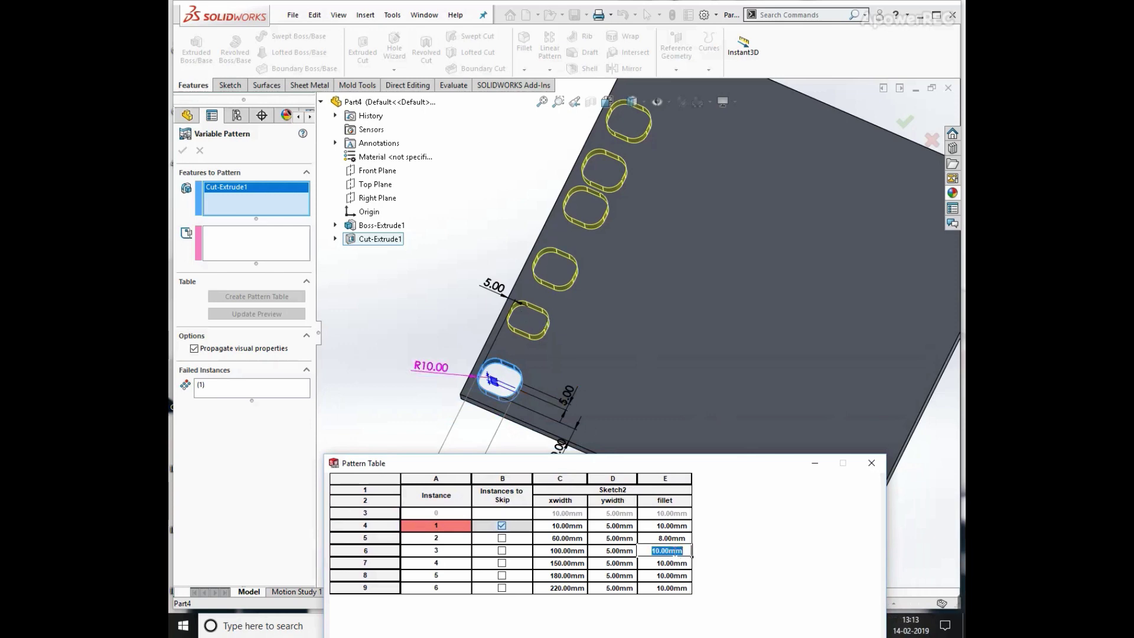
pyautogui.write('6')
pyautogui.press('Return')
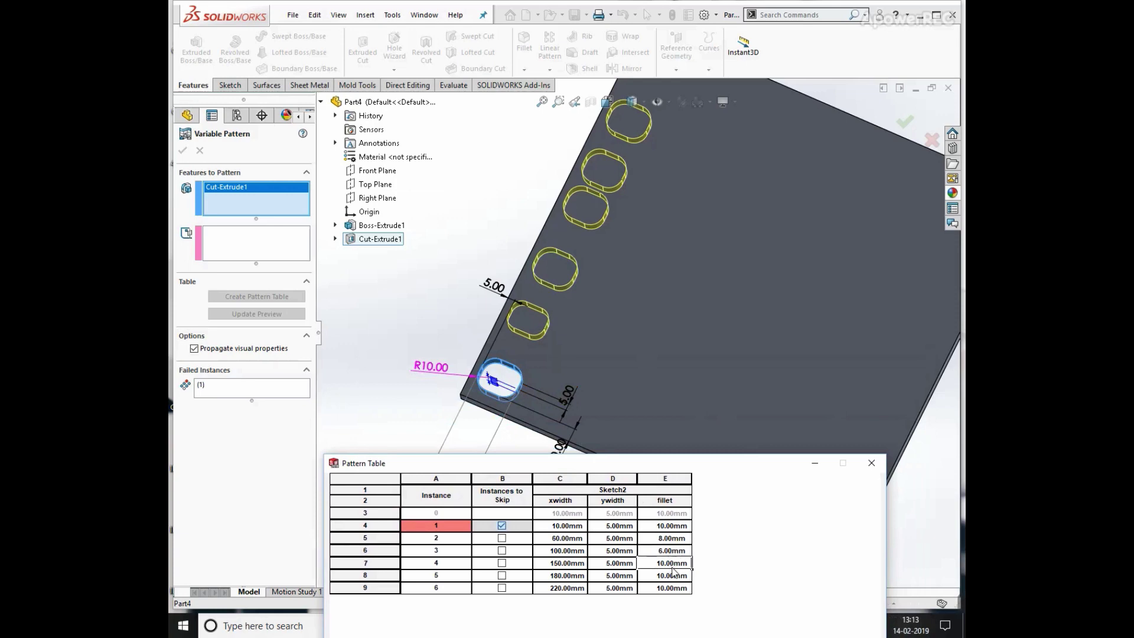
pyautogui.doubleClick(681, 563)
pyautogui.write('5')
pyautogui.press('Return')
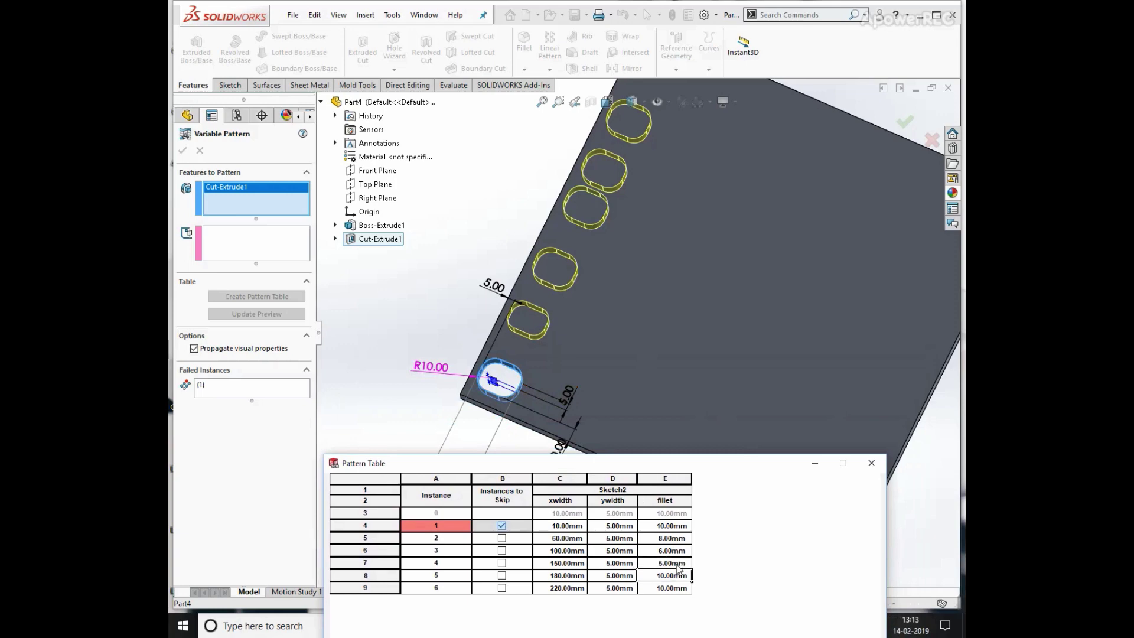
# Step: Set the fillet of instances 5 and 6 to 6 mm and 12 mm, and update the pattern preview
pyautogui.doubleClick(677, 576)
pyautogui.write('6')
pyautogui.press('Return')
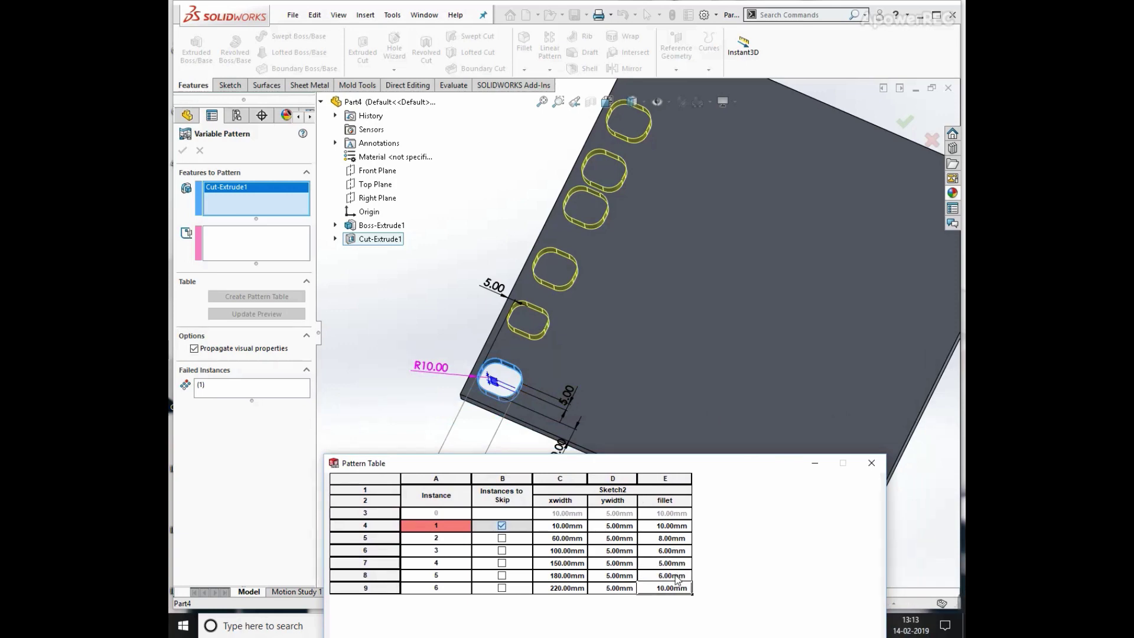
pyautogui.doubleClick(680, 588)
pyautogui.moveTo(731, 465); pyautogui.dragTo(742, 348)
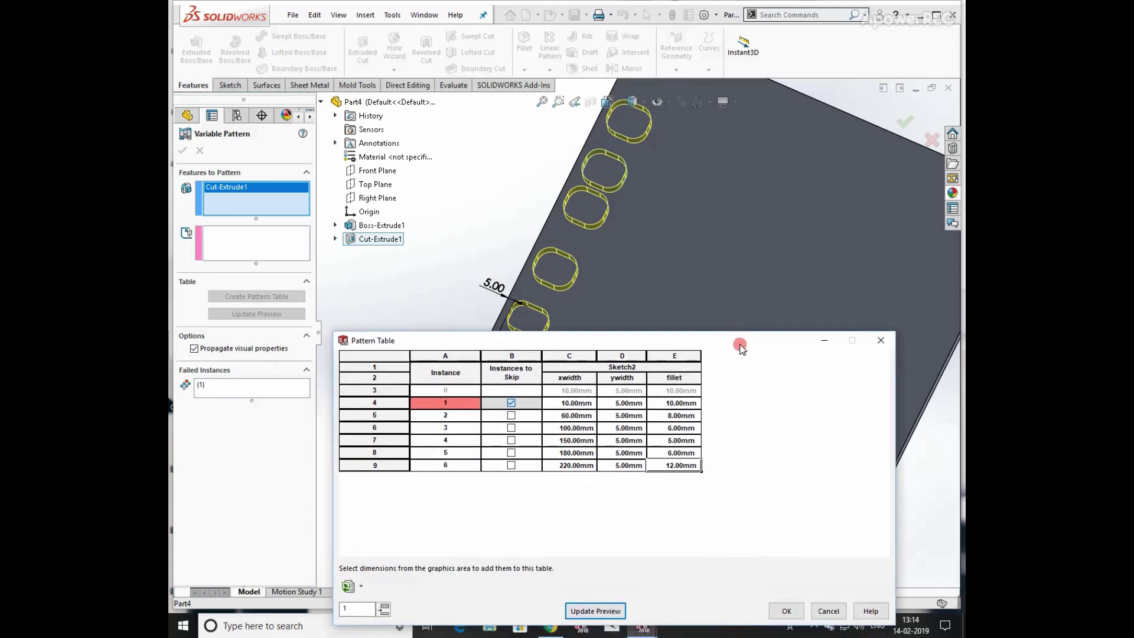
pyautogui.click(606, 610)
# Step: Set the ywidth of instance 2 to 10 mm and update the pattern preview
pyautogui.moveTo(764, 343); pyautogui.dragTo(756, 468)
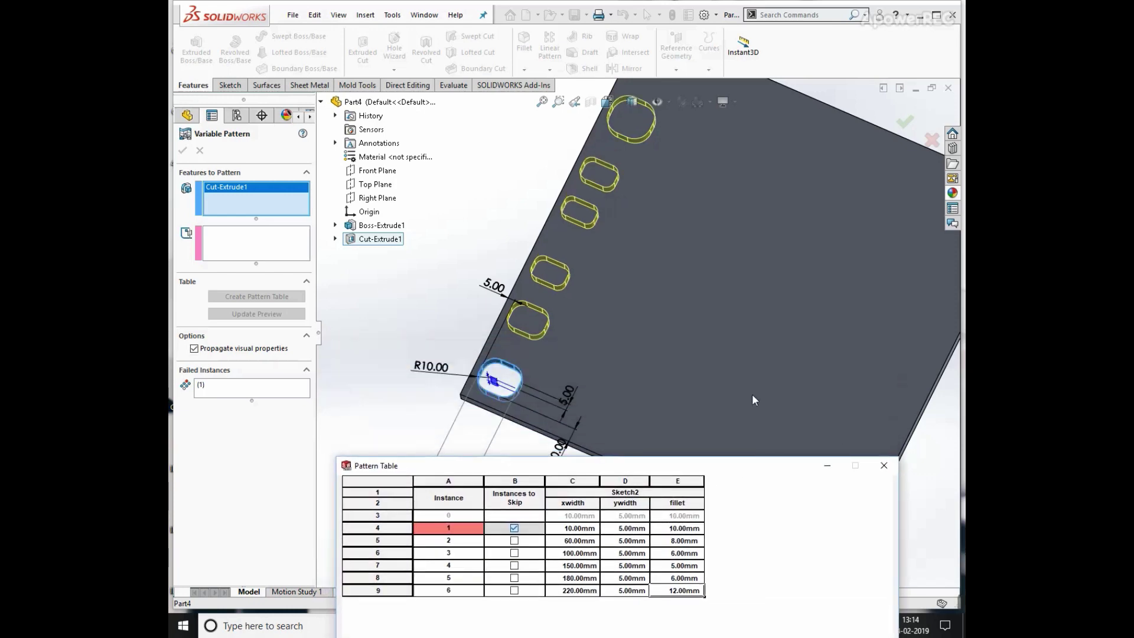
pyautogui.doubleClick(637, 541)
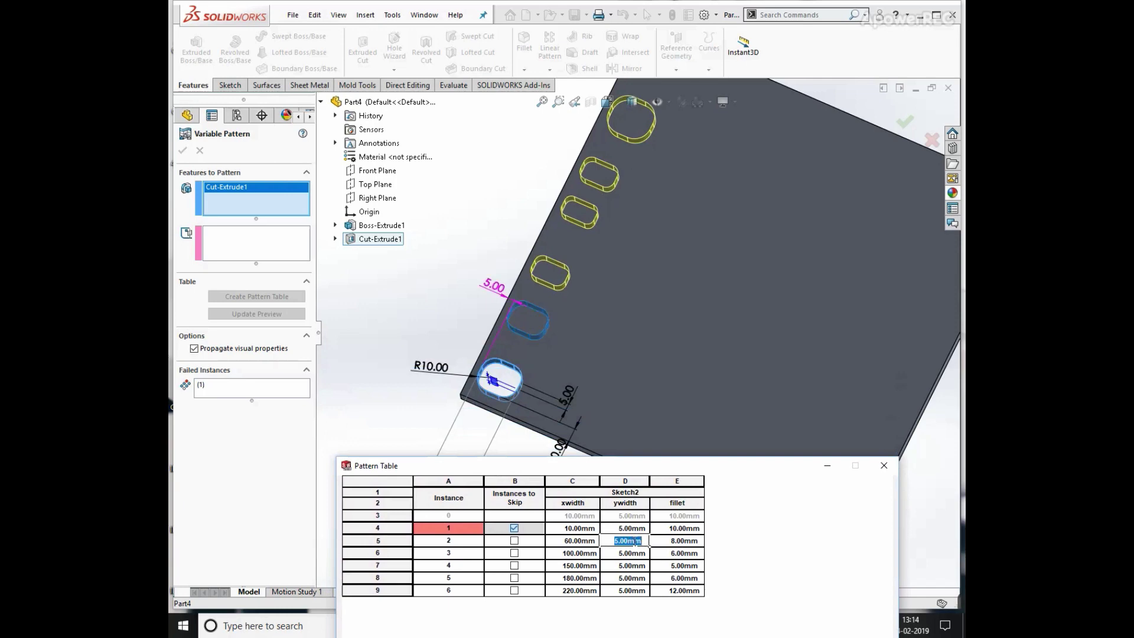
pyautogui.write('10')
pyautogui.press('Return')
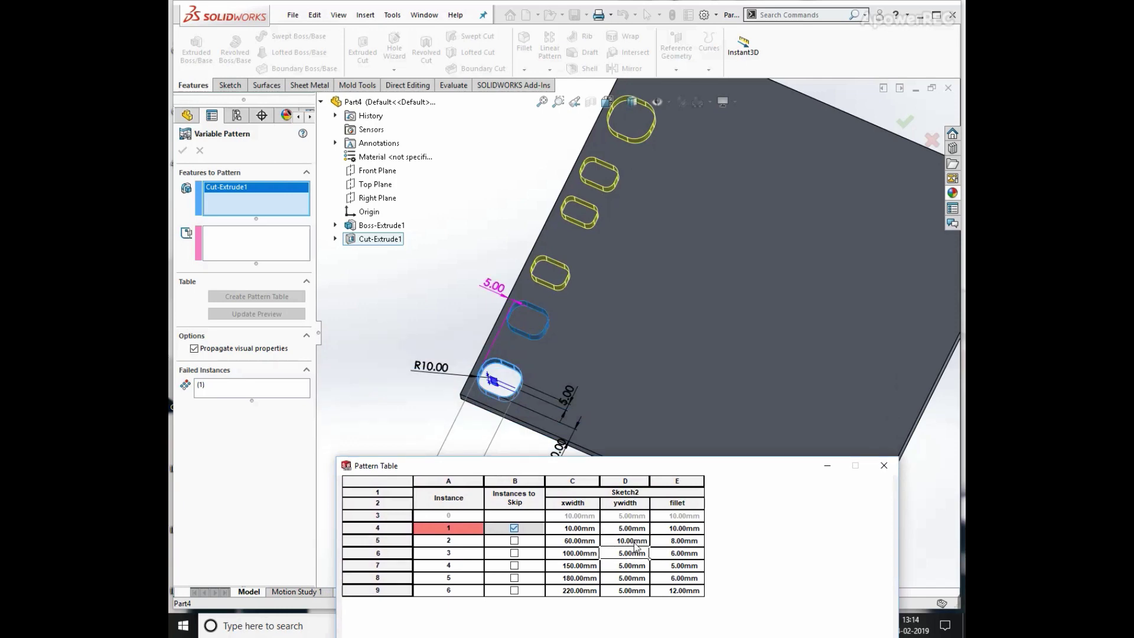
pyautogui.moveTo(711, 469); pyautogui.dragTo(714, 391)
pyautogui.click(612, 565)
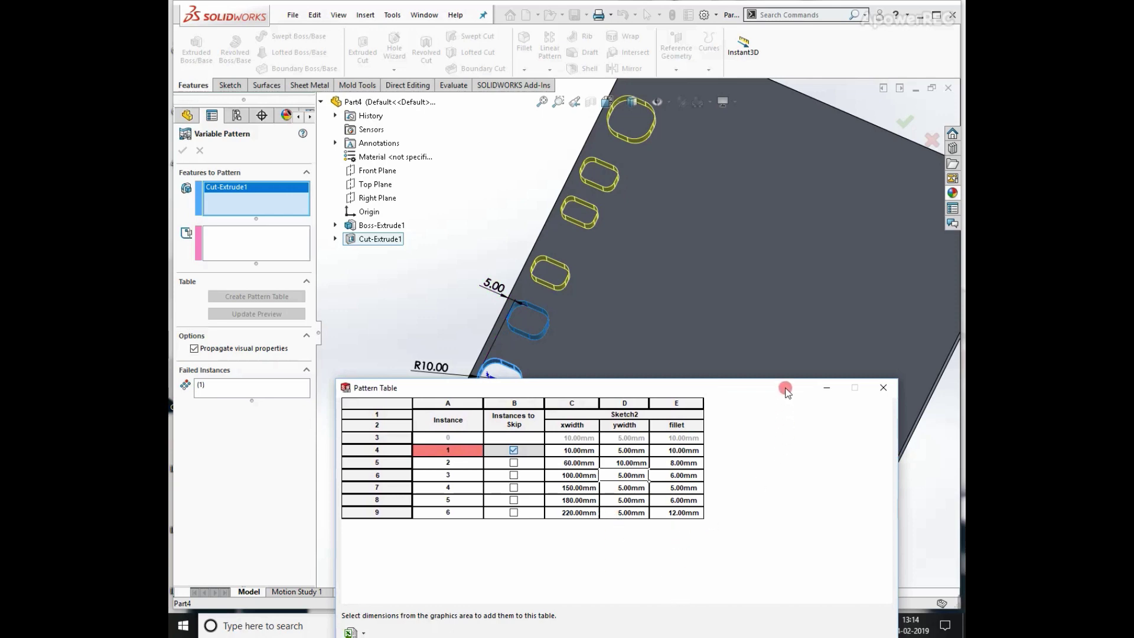
pyautogui.moveTo(755, 393); pyautogui.dragTo(758, 335)
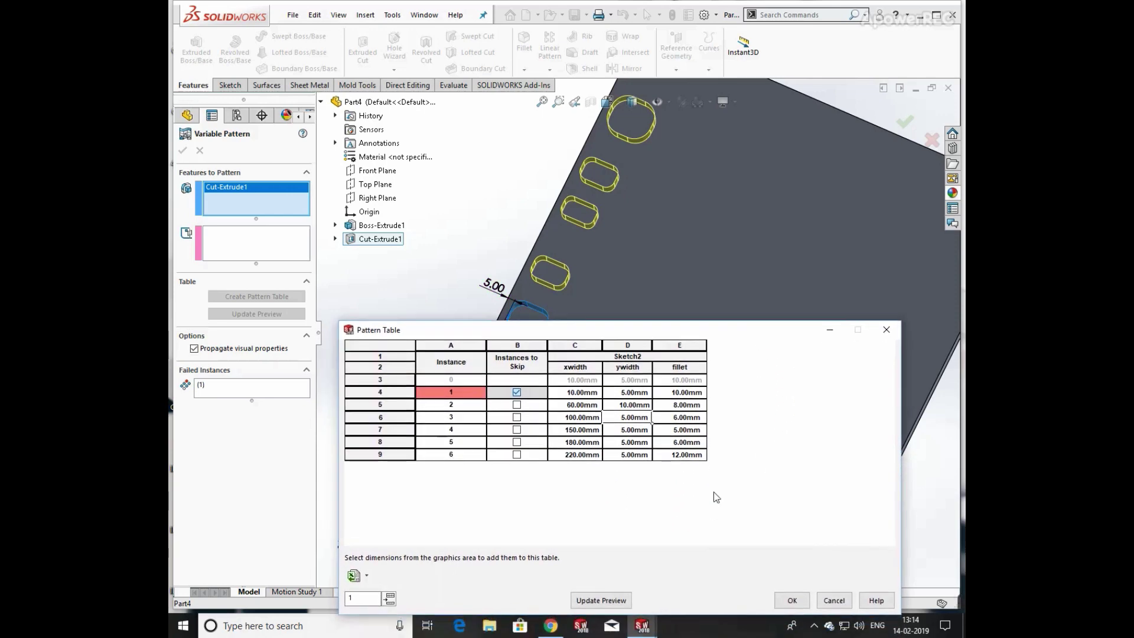
pyautogui.click(625, 599)
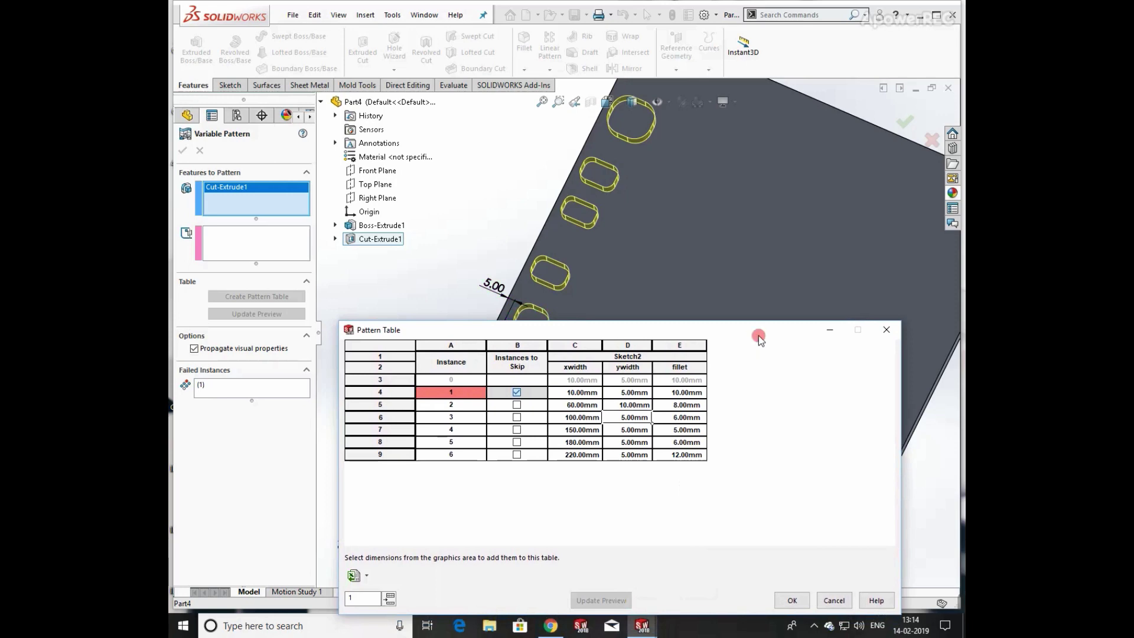
# Step: Accept the pattern table, finish the Variable Pattern and view the cuts along the plate's edge
pyautogui.moveTo(758, 338); pyautogui.dragTo(746, 490)
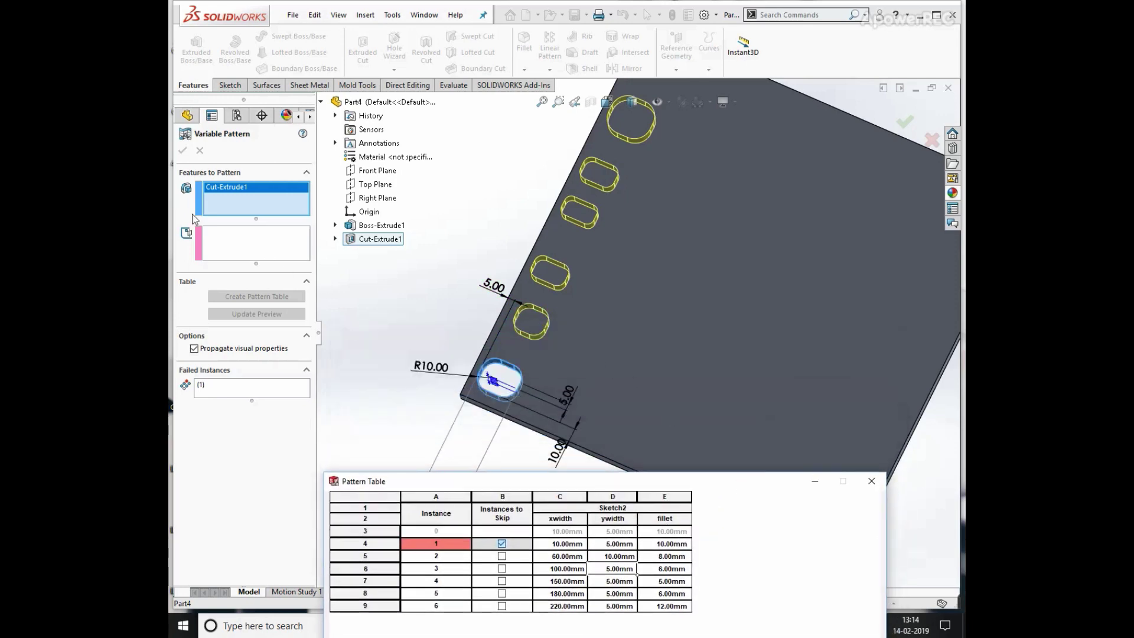
pyautogui.moveTo(701, 484); pyautogui.dragTo(639, 310)
pyautogui.click(714, 576)
pyautogui.click(182, 151)
pyautogui.moveTo(519, 358); pyautogui.dragTo(526, 335, button='middle')
pyautogui.scroll(-3, 548, 314)
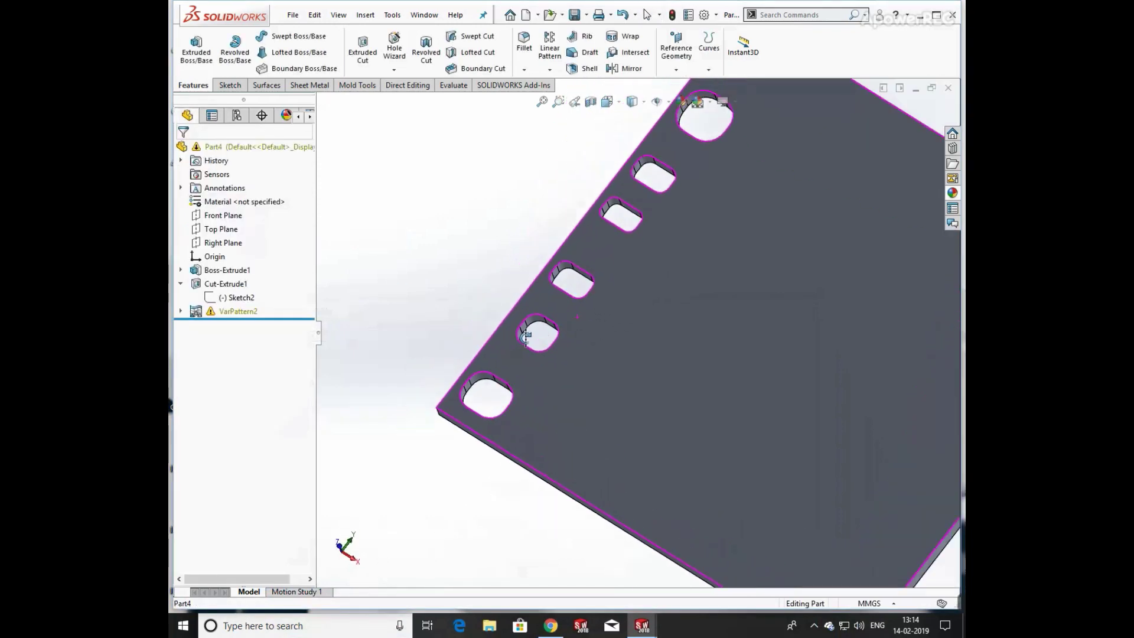
pyautogui.scroll(5, 576, 356)
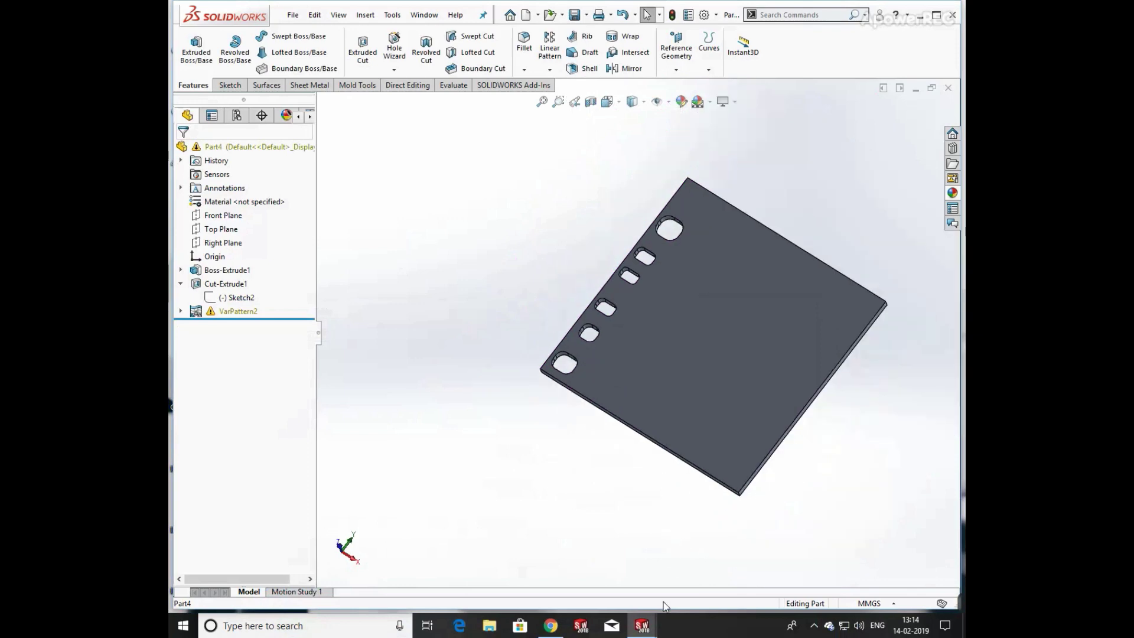
# Step: Switch to the Part5 document and view the plate with the small cylindrical boss at its corner
pyautogui.moveTo(645, 626)
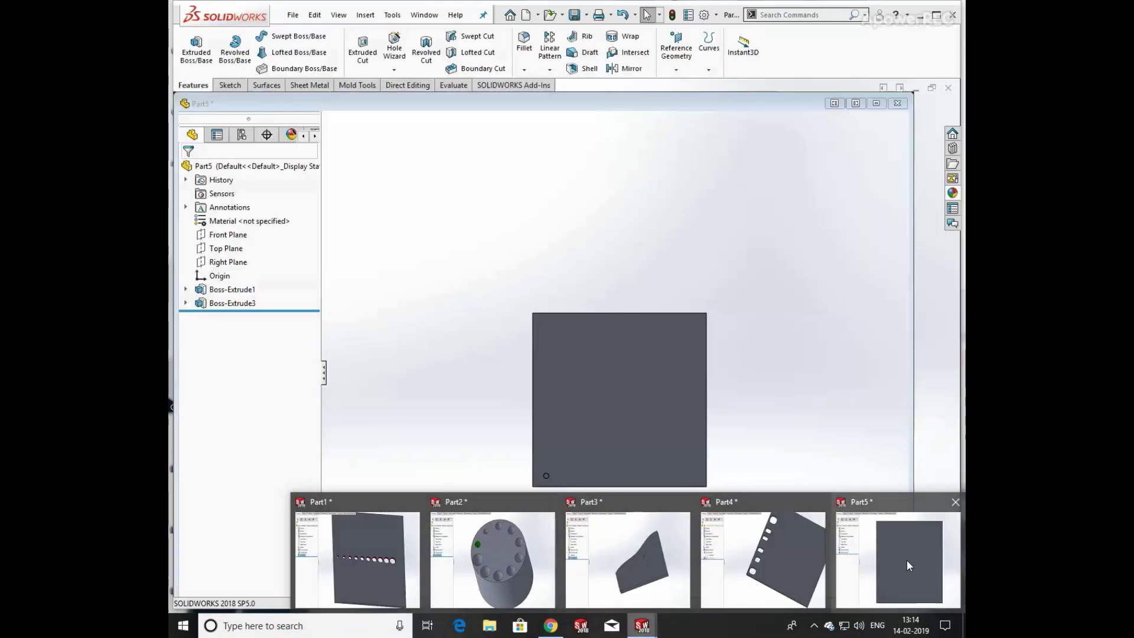
pyautogui.click(906, 560)
pyautogui.moveTo(690, 513); pyautogui.dragTo(595, 378, button='middle')
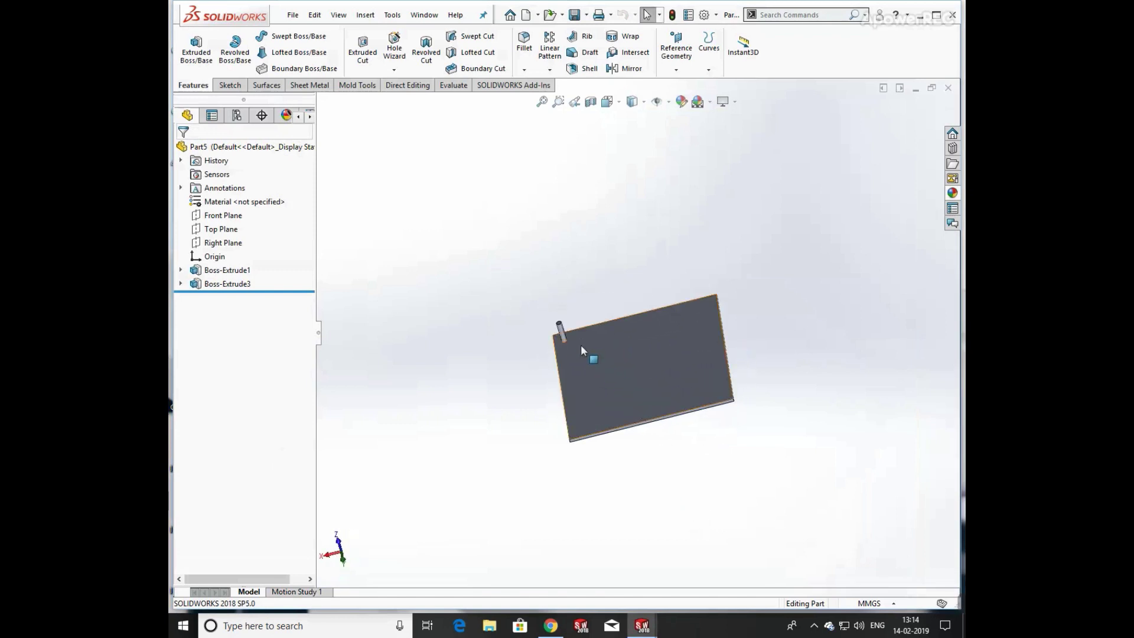
# Step: Highlight the cylindrical boss feature at the plate's corner
pyautogui.scroll(-3, 571, 340)
pyautogui.moveTo(572, 341); pyautogui.dragTo(556, 307, button='middle')
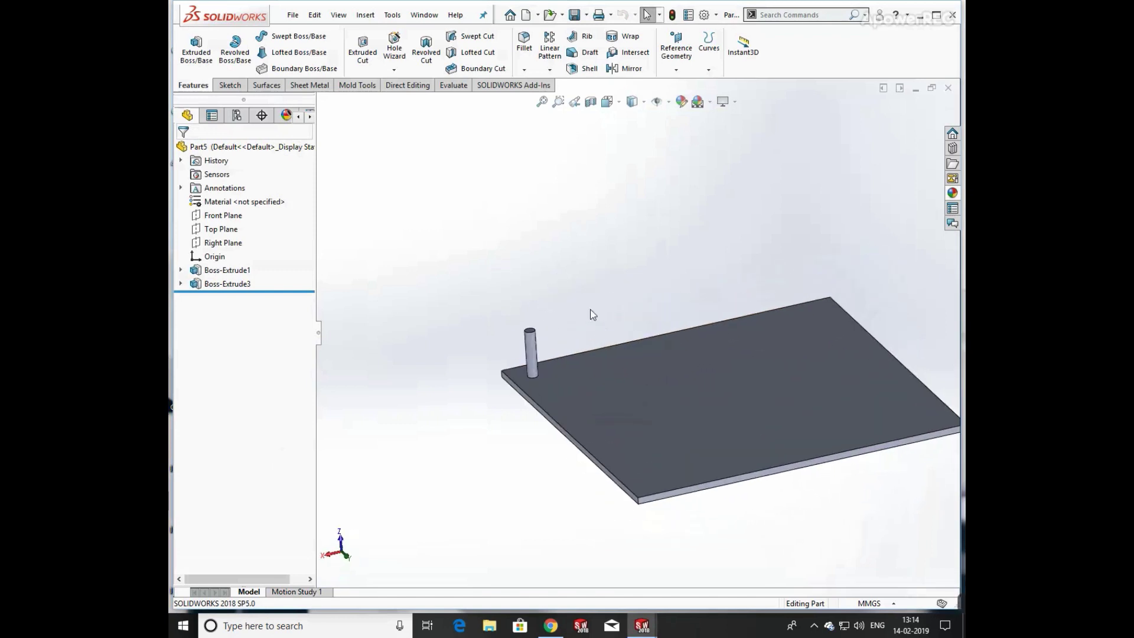
pyautogui.click(237, 285)
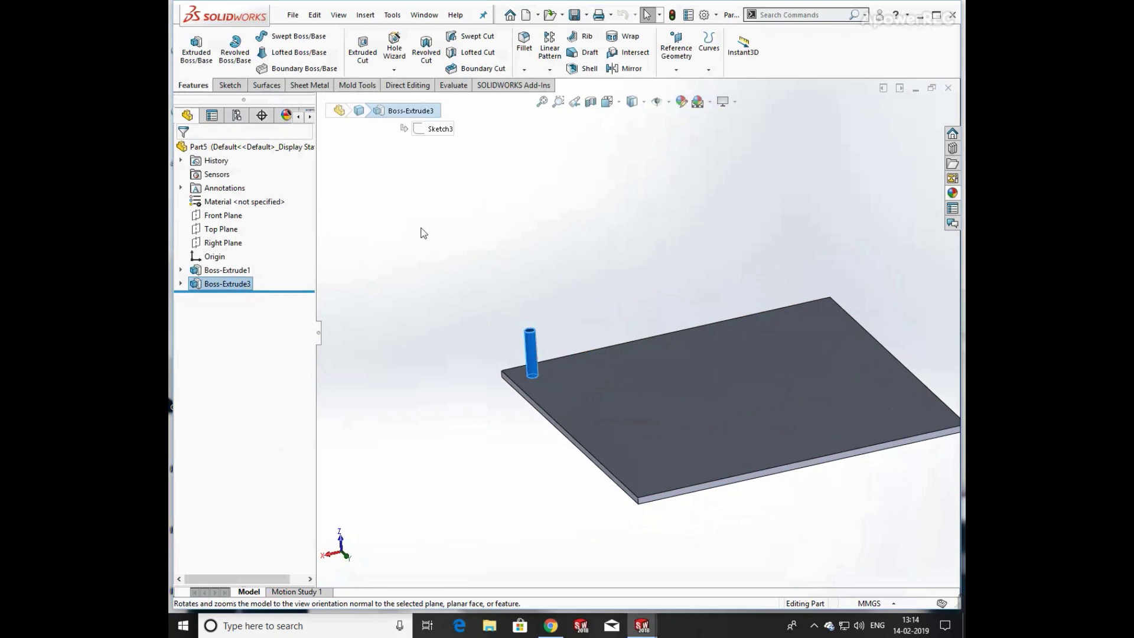
pyautogui.click(638, 201)
pyautogui.click(677, 71)
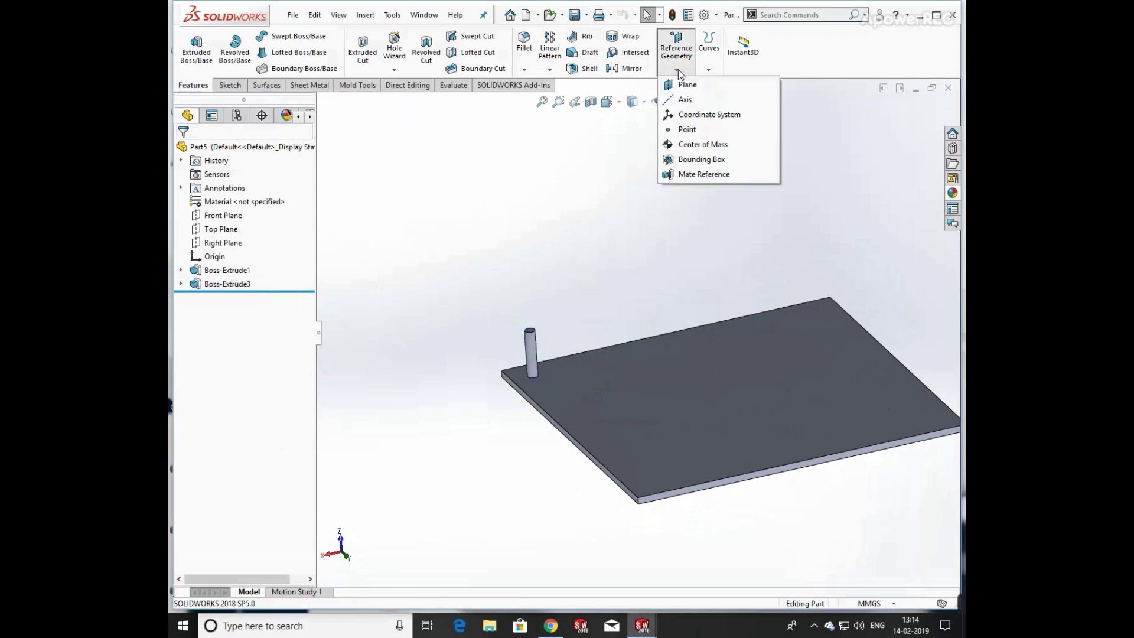
pyautogui.click(686, 115)
pyautogui.moveTo(618, 263); pyautogui.dragTo(705, 488, button='middle')
pyautogui.scroll(-5, 719, 489)
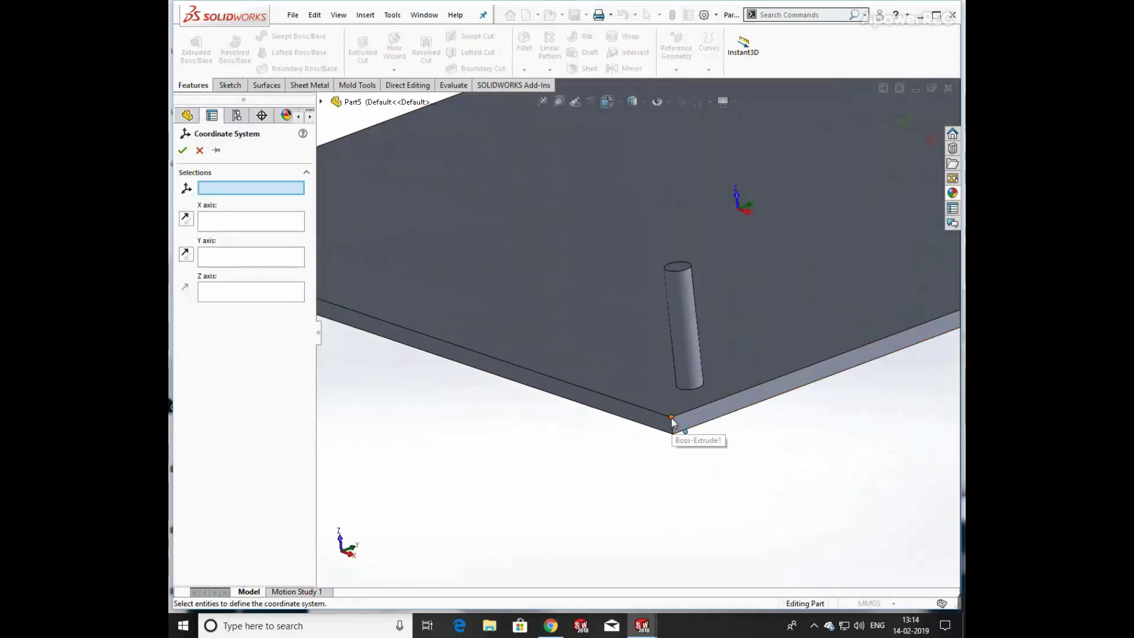
pyautogui.click(671, 419)
pyautogui.moveTo(673, 420); pyautogui.dragTo(680, 474, button='middle')
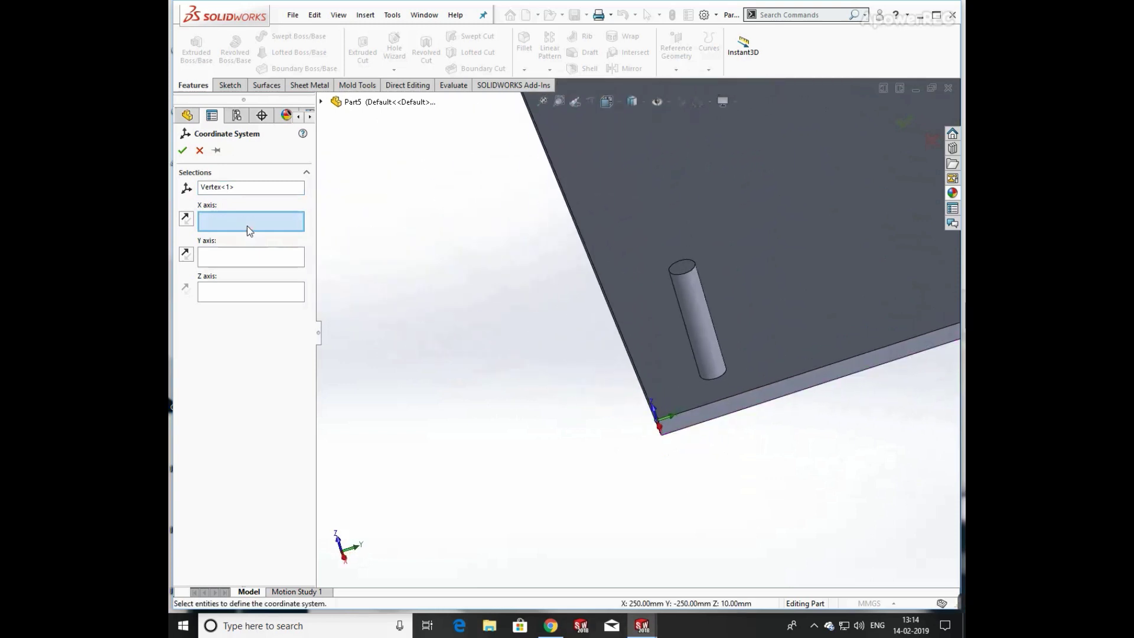
pyautogui.click(715, 402)
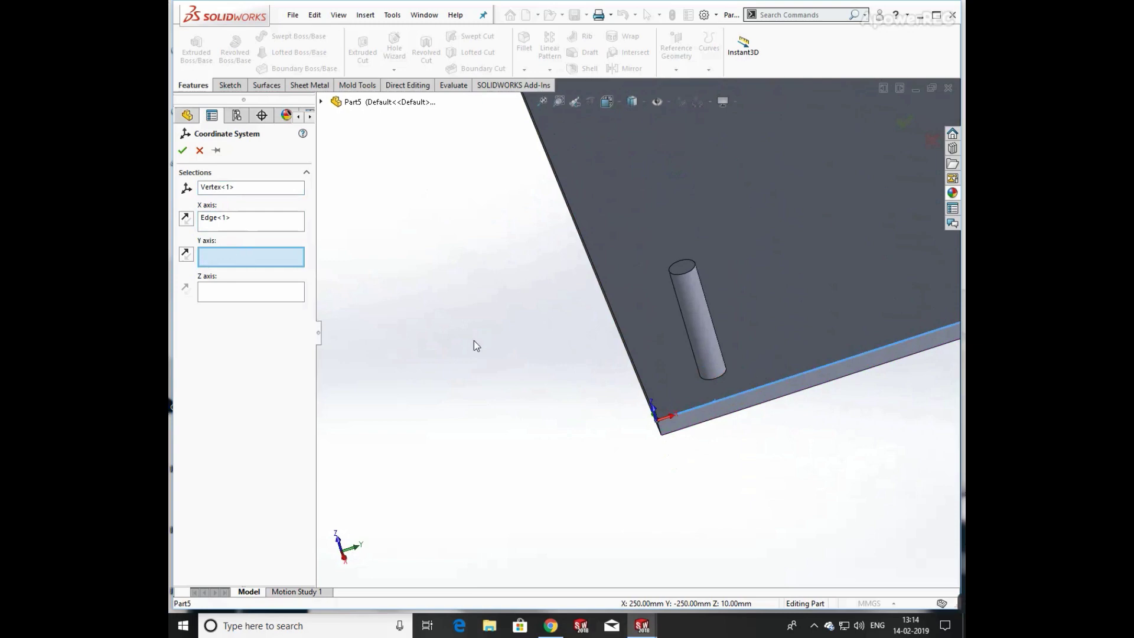
pyautogui.moveTo(476, 347); pyautogui.dragTo(587, 345, button='middle')
pyautogui.scroll(-4, 742, 384)
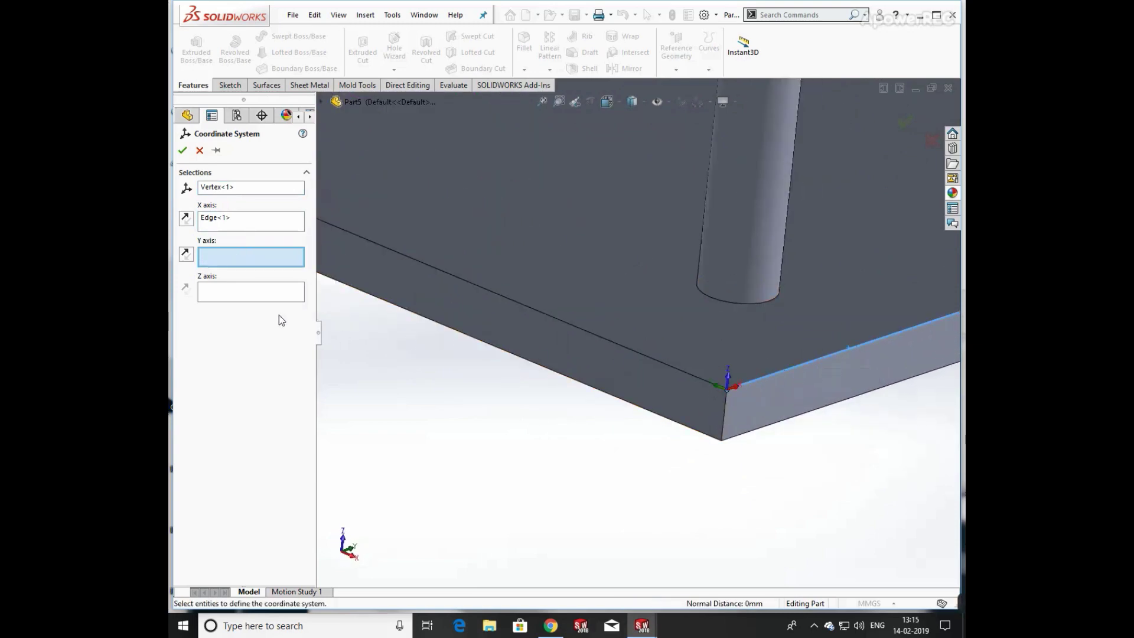
pyautogui.click(267, 295)
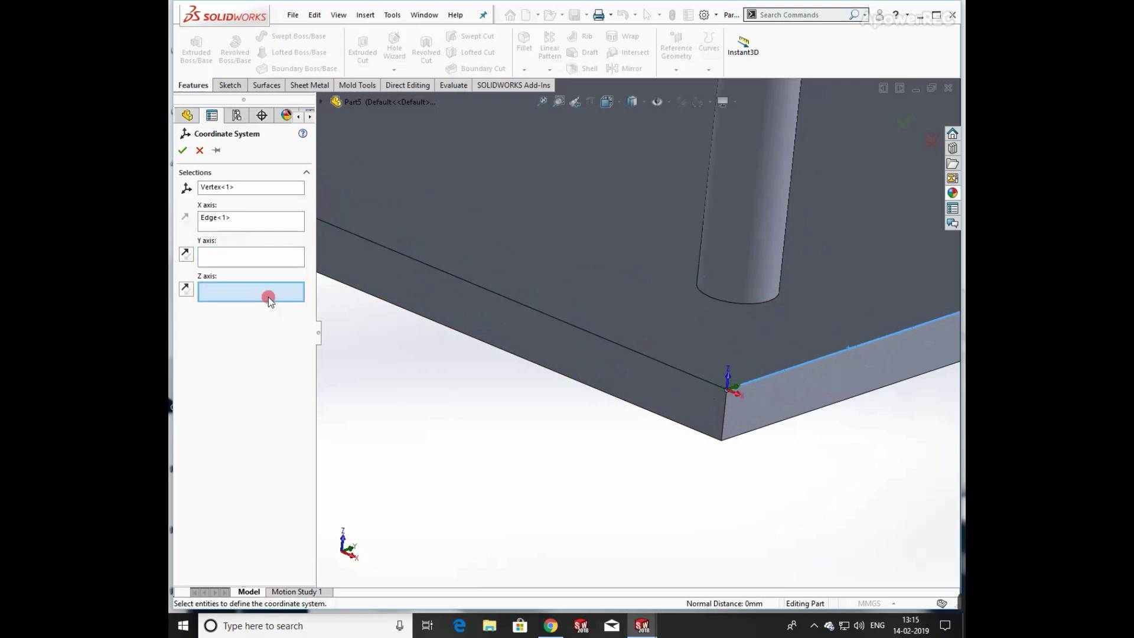
pyautogui.click(280, 260)
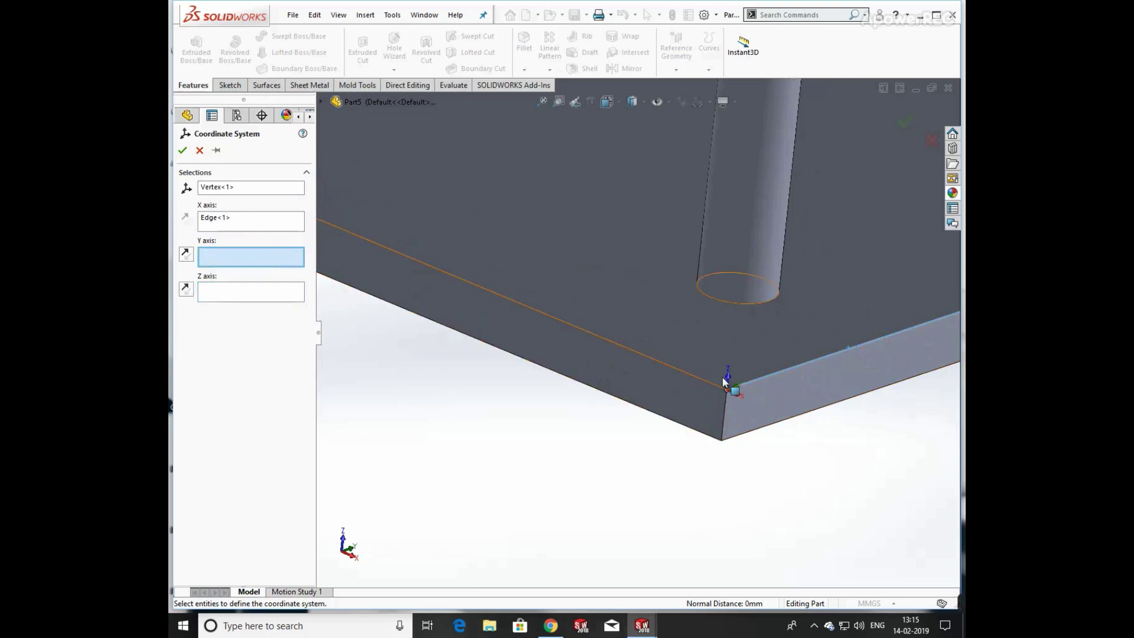
pyautogui.click(705, 385)
pyautogui.moveTo(792, 436); pyautogui.dragTo(357, 329, button='middle')
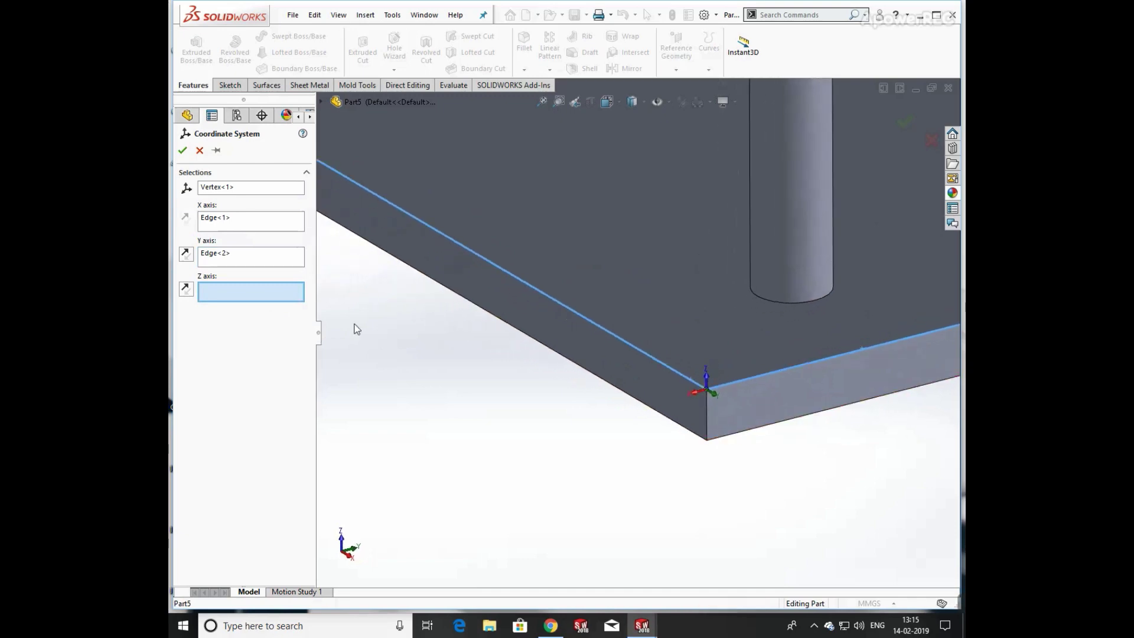
pyautogui.click(185, 291)
pyautogui.click(200, 150)
# Step: Create a coordinate system at the plate's upper corner vertex beside the boss, with its X axis along the adjoining top edge
pyautogui.click(677, 71)
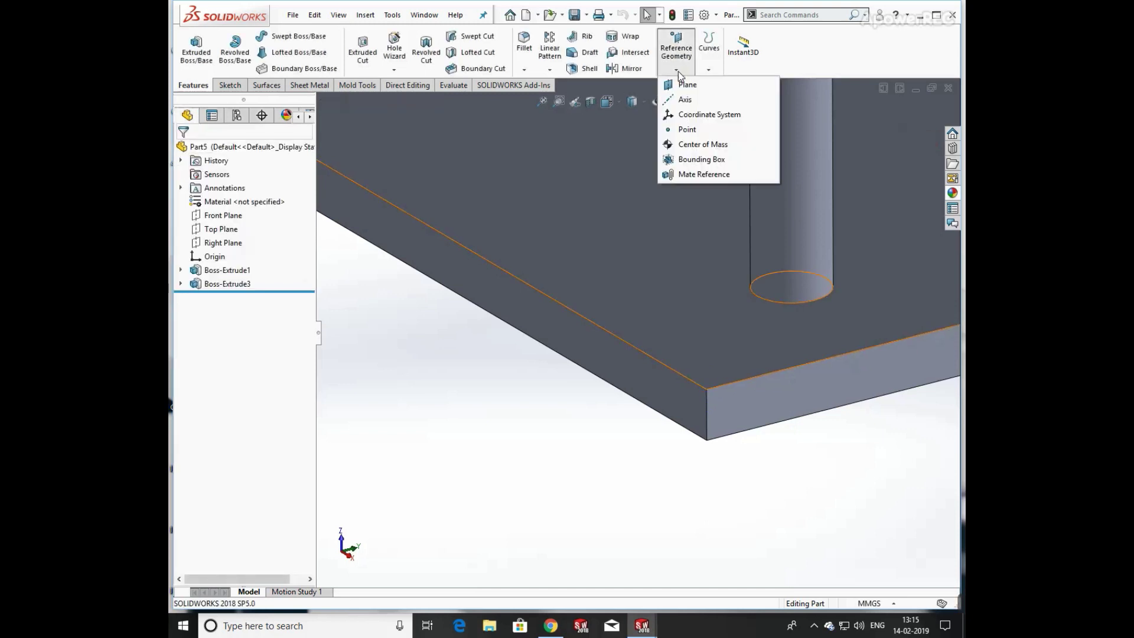
pyautogui.click(689, 116)
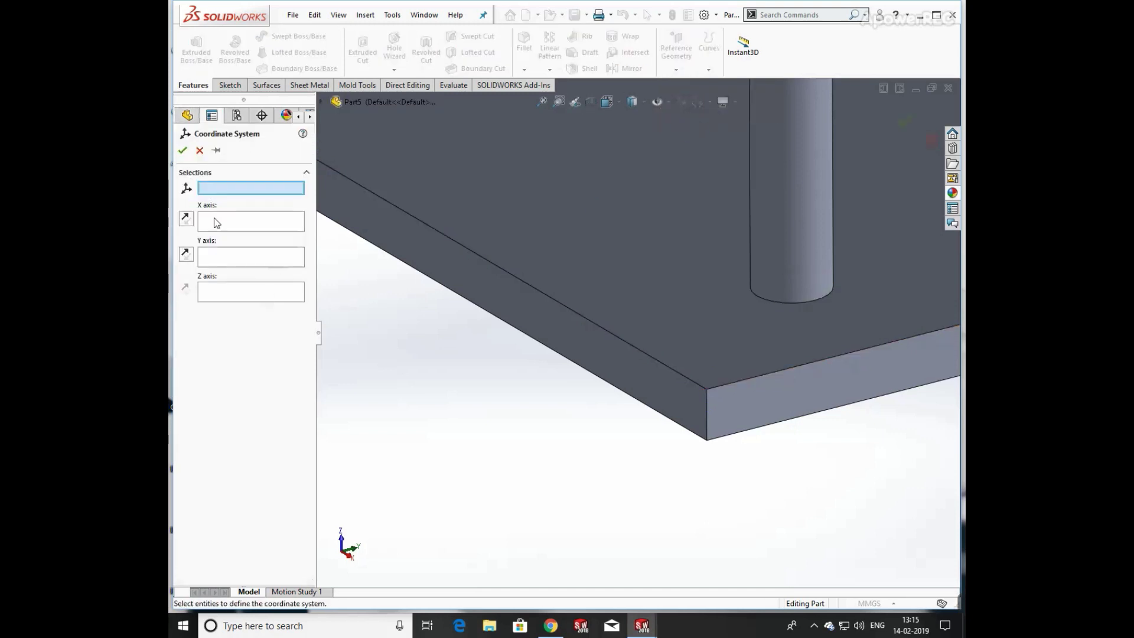
pyautogui.click(708, 389)
pyautogui.click(737, 383)
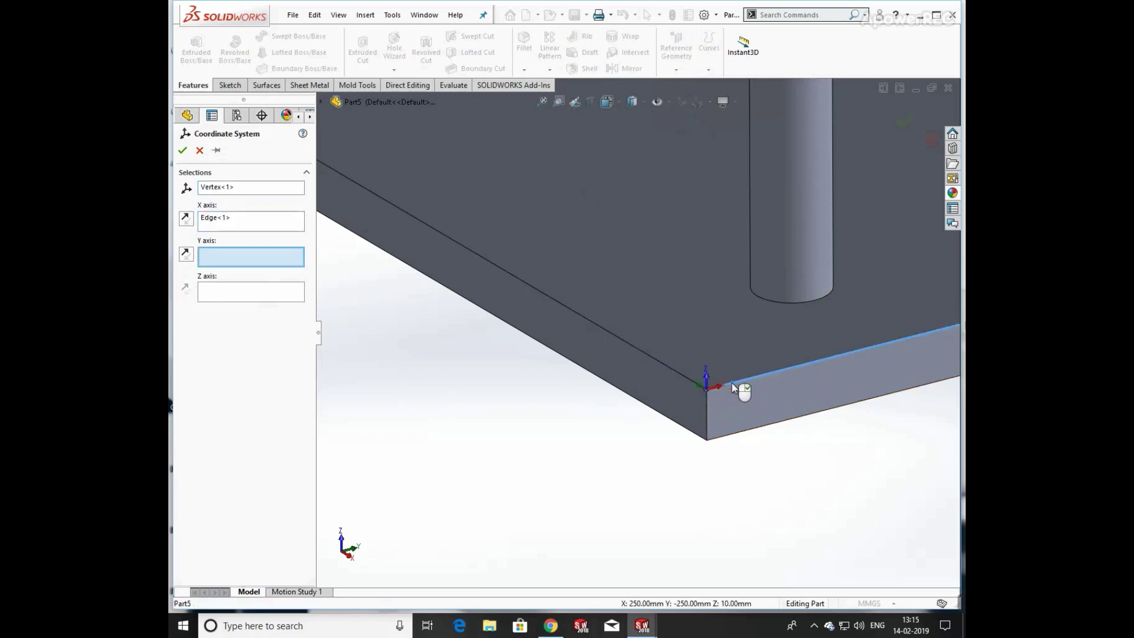
pyautogui.scroll(-3, 726, 390)
pyautogui.moveTo(707, 365); pyautogui.dragTo(671, 392, button='middle')
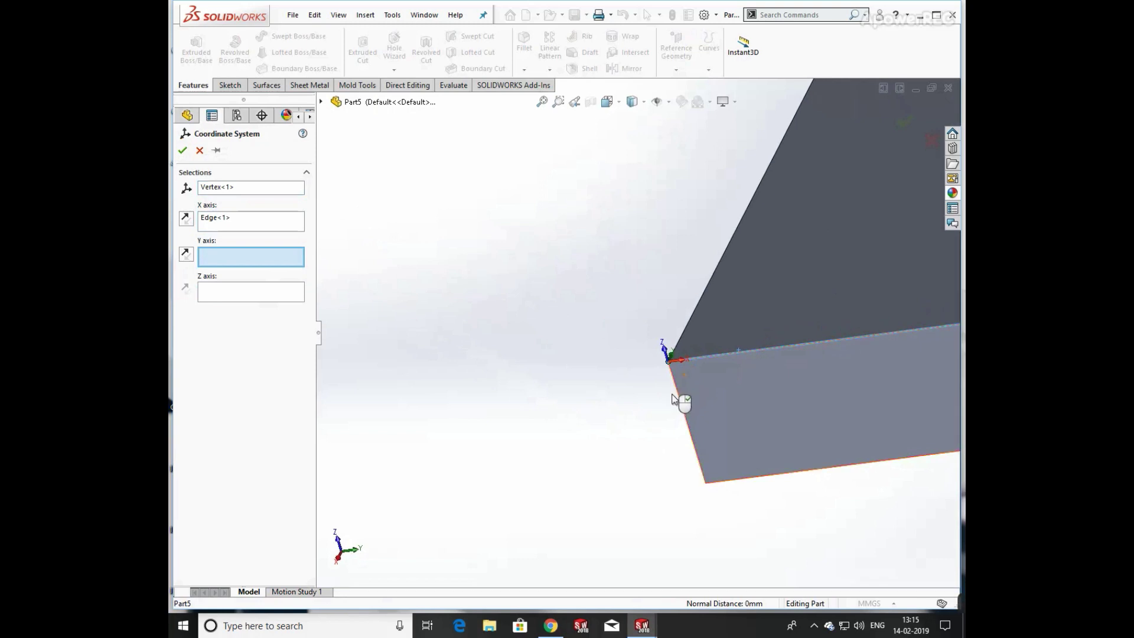
pyautogui.click(182, 150)
pyautogui.moveTo(551, 317); pyautogui.dragTo(577, 321, button='middle')
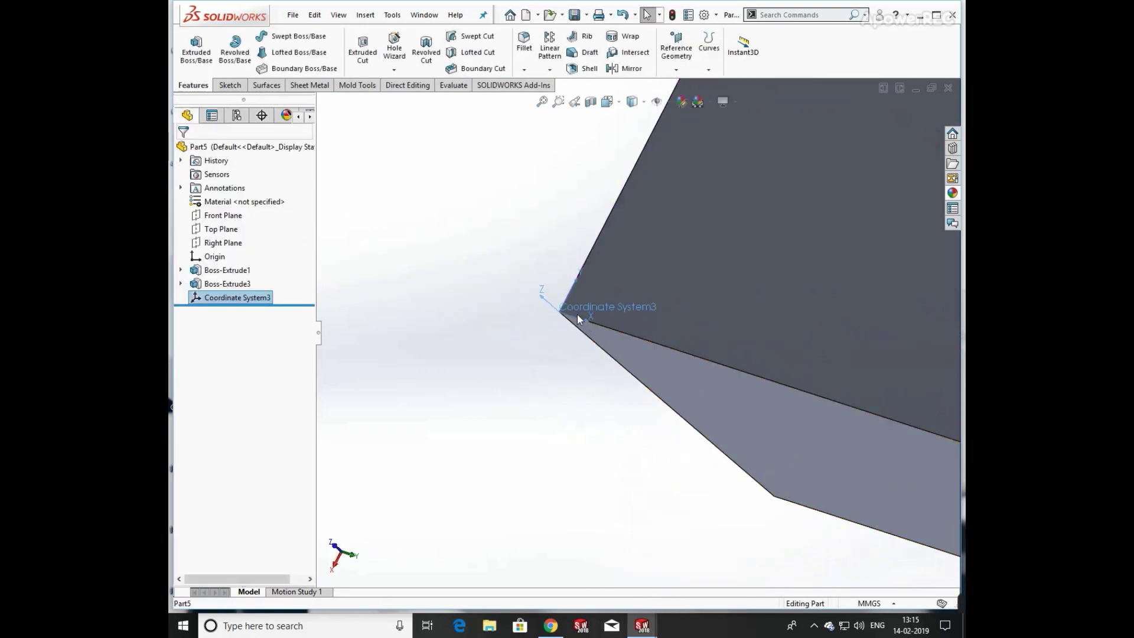
pyautogui.moveTo(613, 374); pyautogui.dragTo(844, 253, button='middle')
pyautogui.scroll(5, 780, 315)
pyautogui.scroll(4, 709, 213)
pyautogui.scroll(-3, 709, 213)
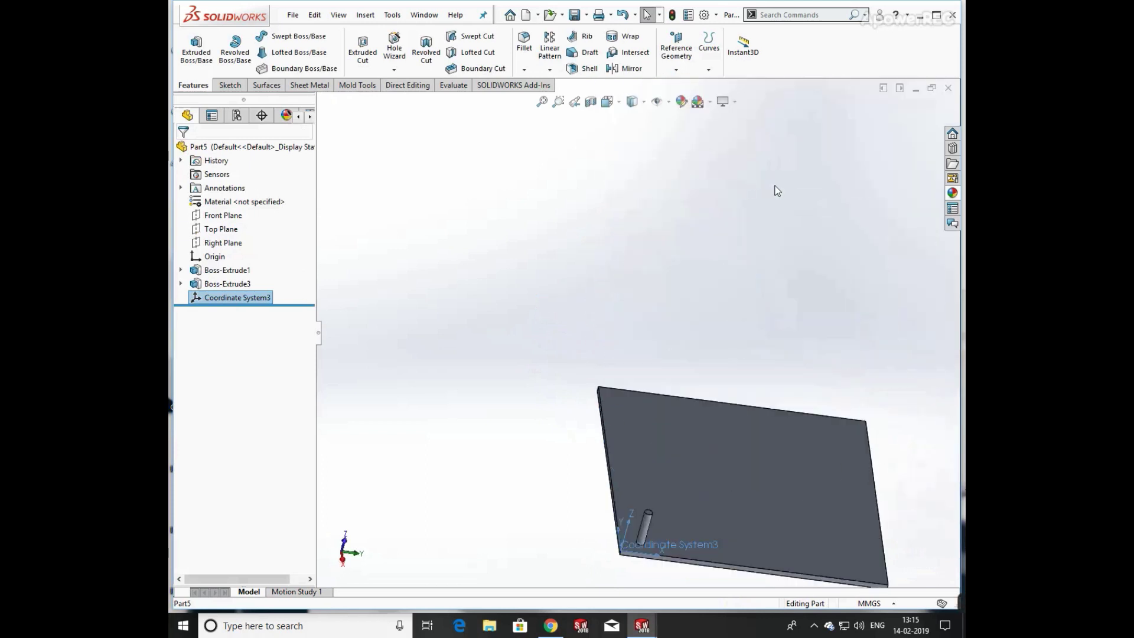
# Step: Begin a Table Driven Pattern and load its point coordinates from the text file cordinates on the Desktop
pyautogui.click(550, 69)
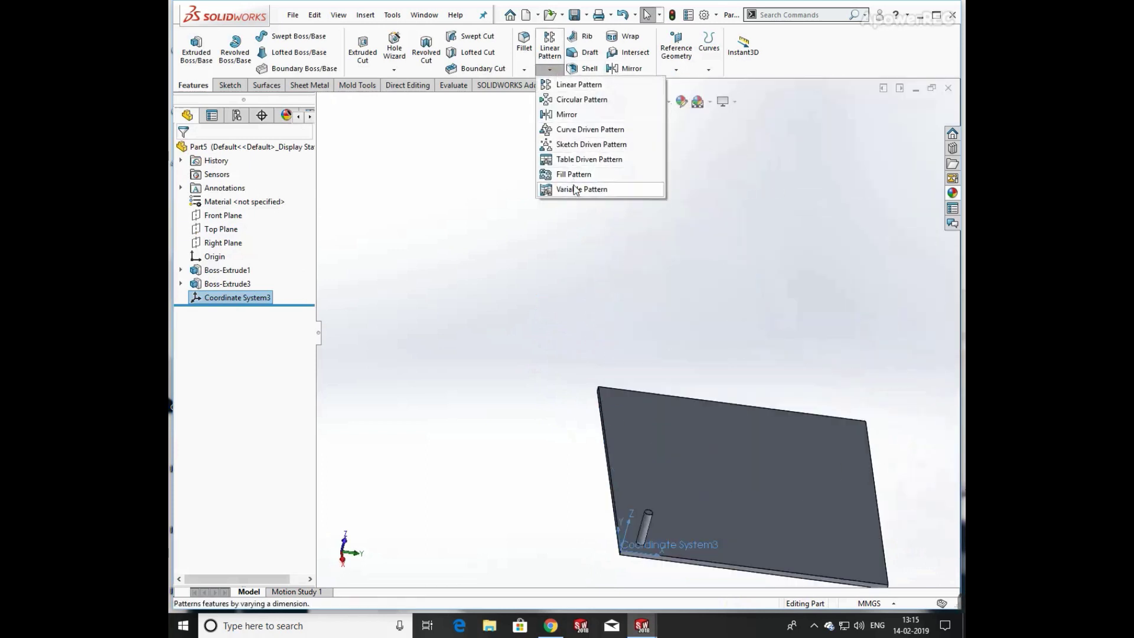
pyautogui.click(572, 158)
pyautogui.scroll(3, 759, 306)
pyautogui.moveTo(766, 303); pyautogui.dragTo(675, 313, button='middle')
pyautogui.click(377, 218)
pyautogui.click(480, 210)
pyautogui.click(738, 464)
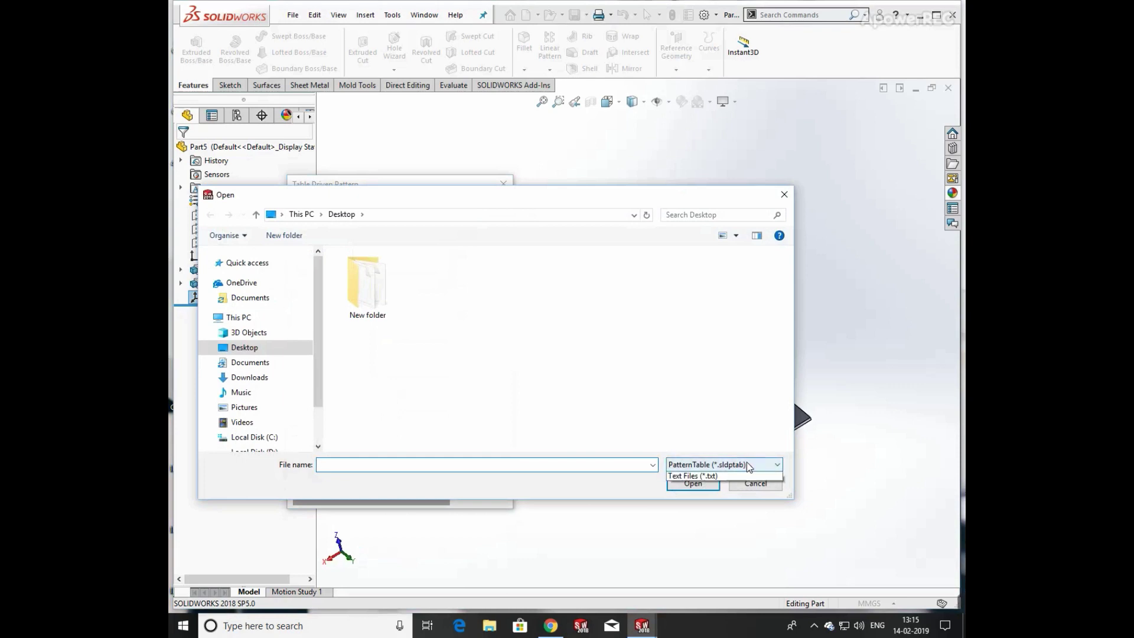
pyautogui.click(723, 484)
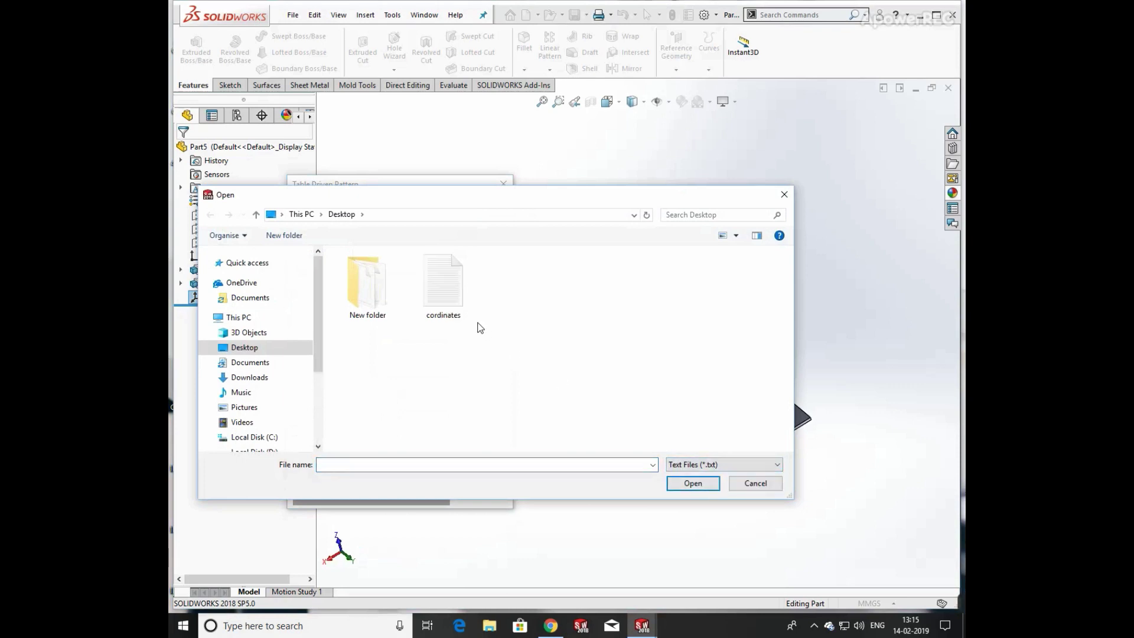
pyautogui.click(442, 303)
pyautogui.click(701, 482)
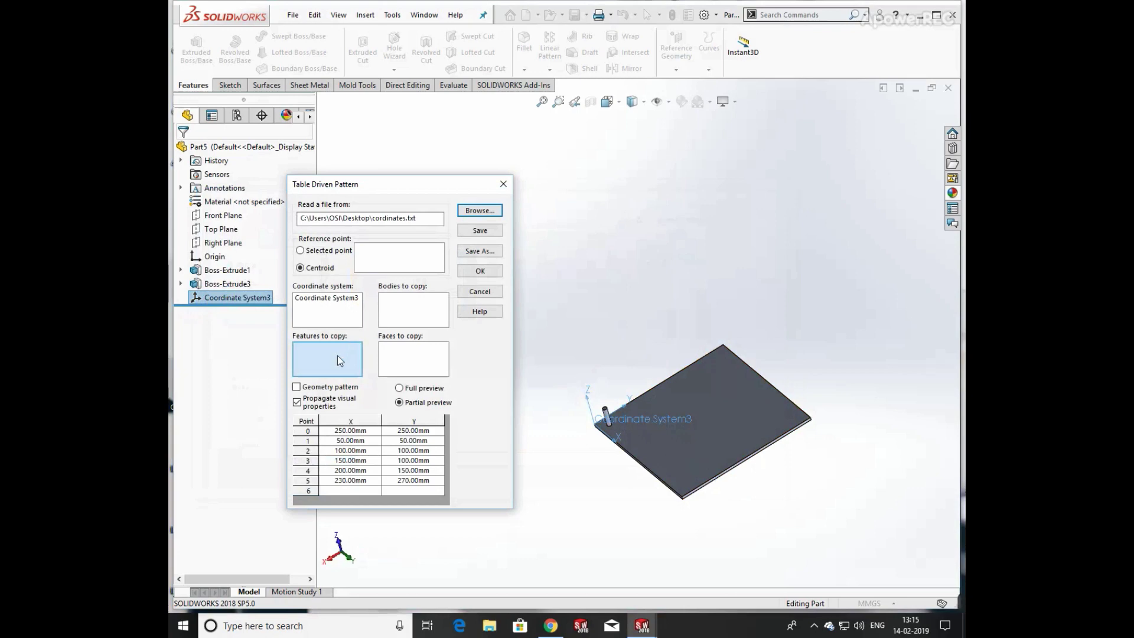
# Step: Set Boss-Extrude3 as the feature to copy and check the previewed positions against the coordinate table
pyautogui.click(338, 356)
pyautogui.click(245, 285)
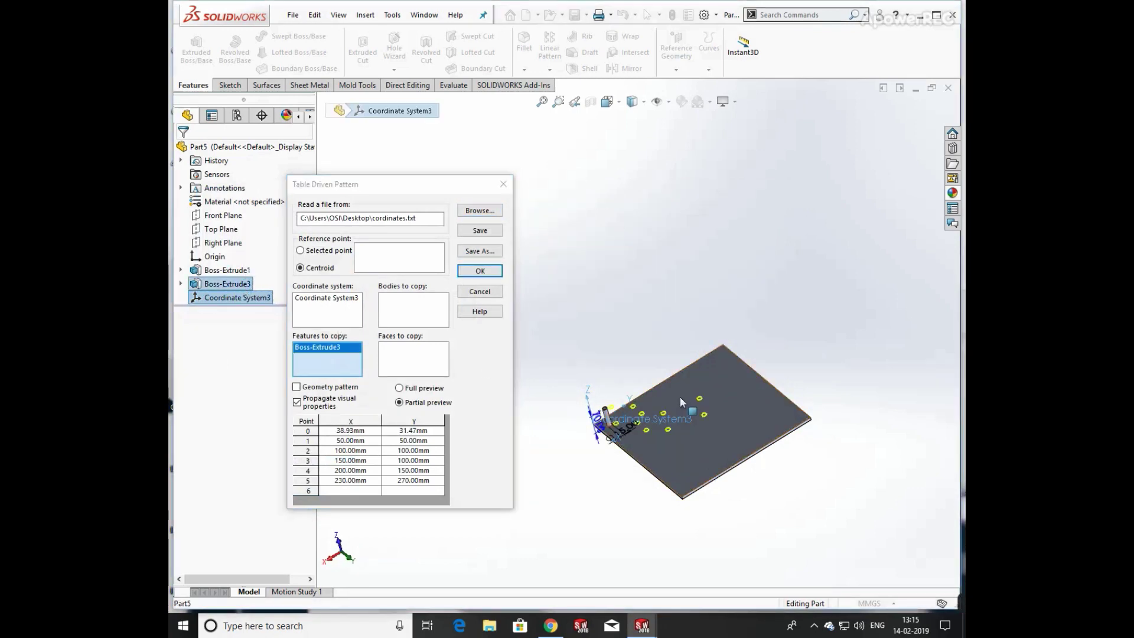
pyautogui.scroll(-5, 597, 397)
pyautogui.moveTo(597, 396); pyautogui.dragTo(555, 414, button='middle')
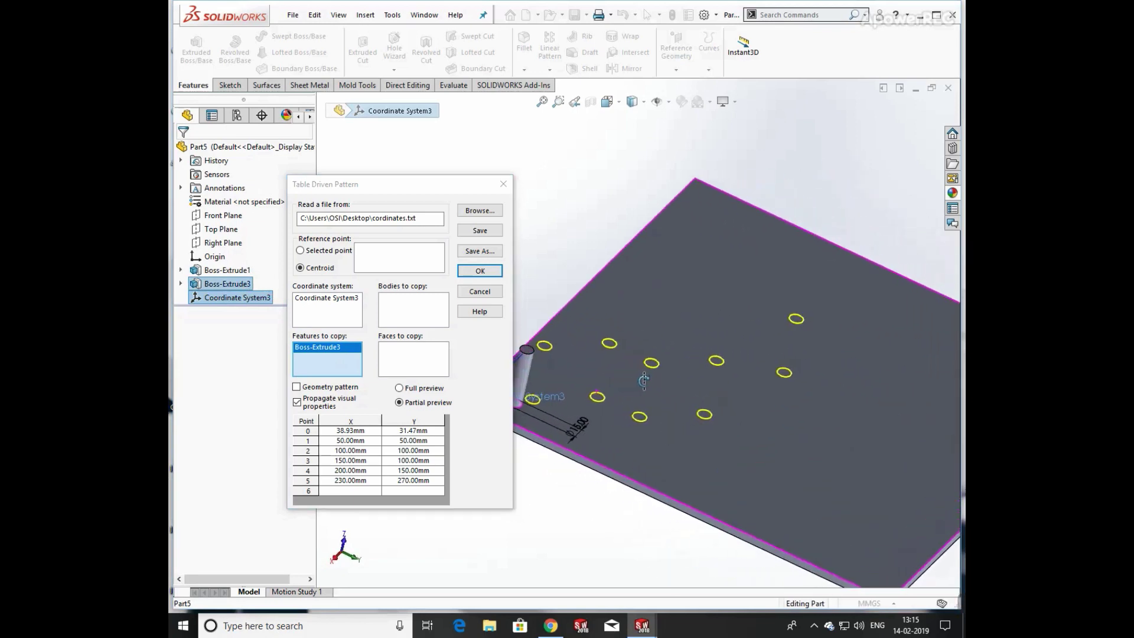
pyautogui.click(351, 450)
pyautogui.click(369, 480)
pyautogui.click(429, 483)
# Step: Clear and reselect Coordinate System3 as the pattern's coordinate system, and accept the Table Driven Pattern
pyautogui.click(348, 313)
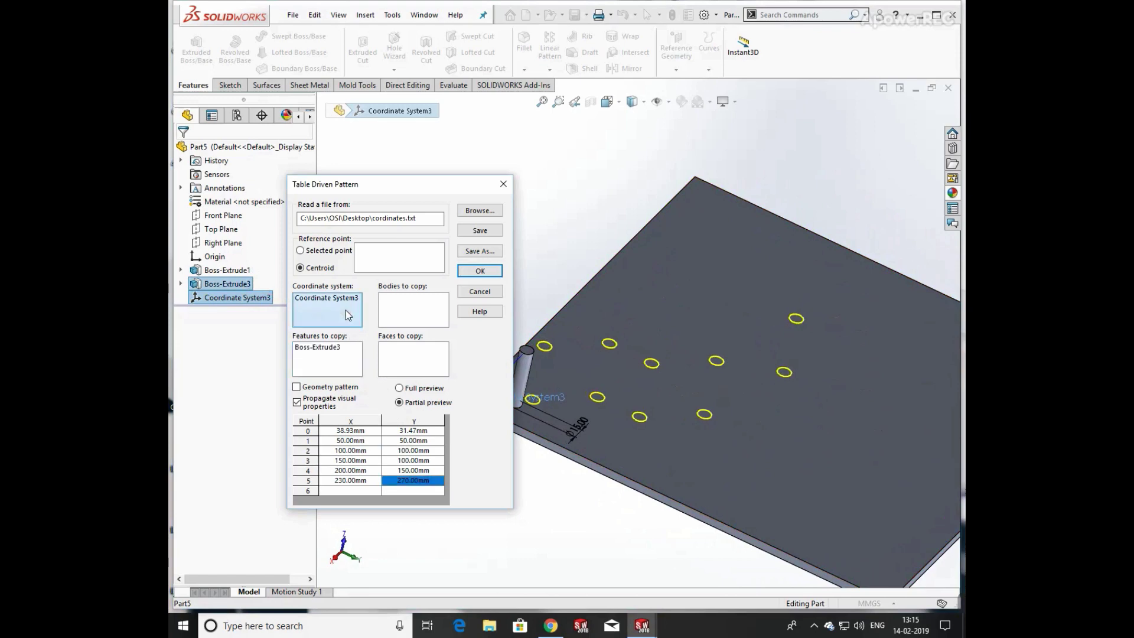
pyautogui.rightClick(346, 310)
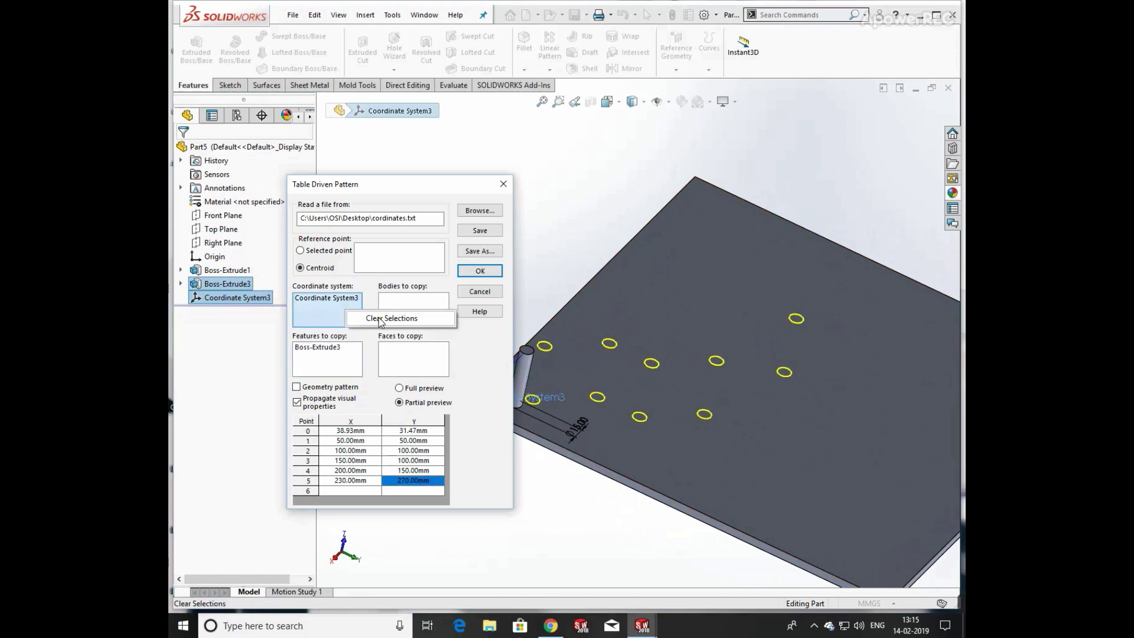
pyautogui.click(383, 322)
pyautogui.click(239, 298)
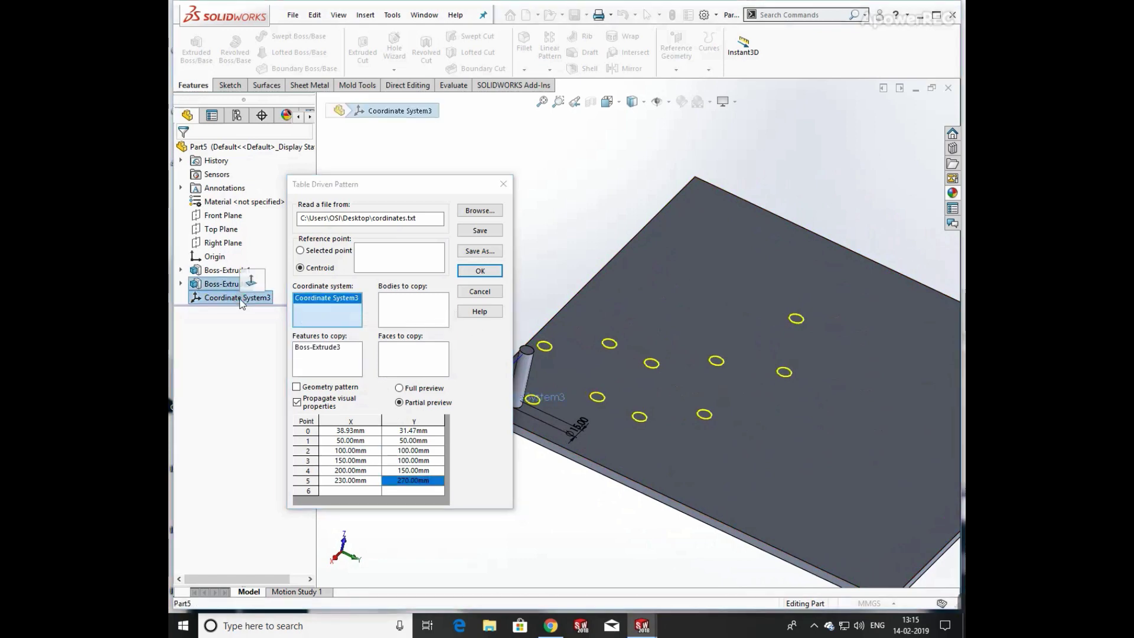
pyautogui.scroll(3, 639, 374)
pyautogui.click(480, 270)
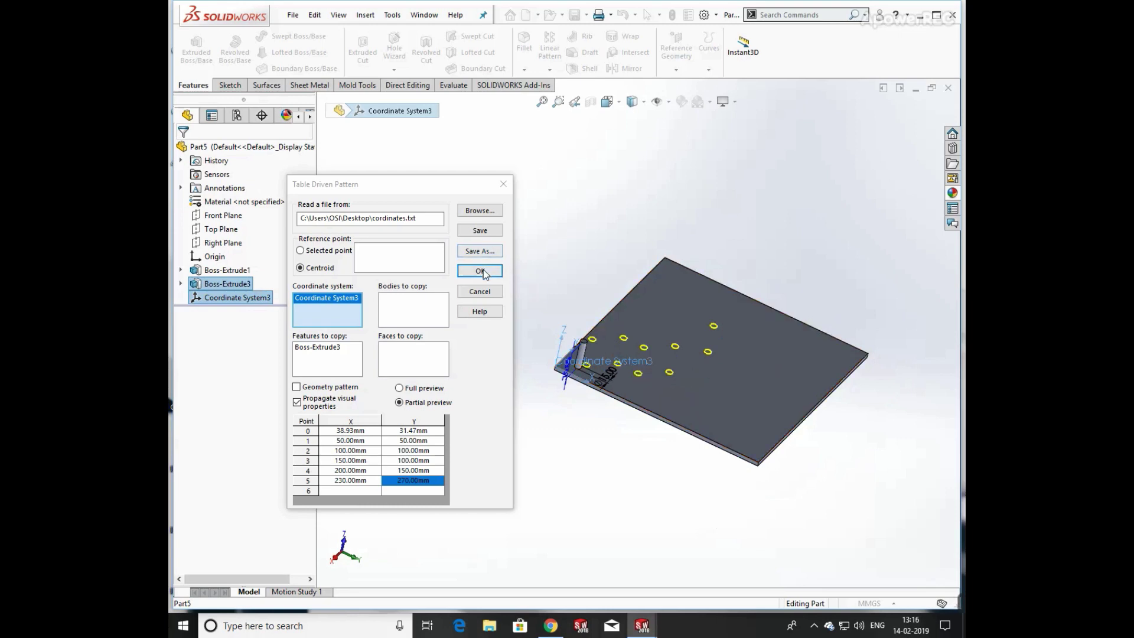
pyautogui.scroll(-5, 604, 361)
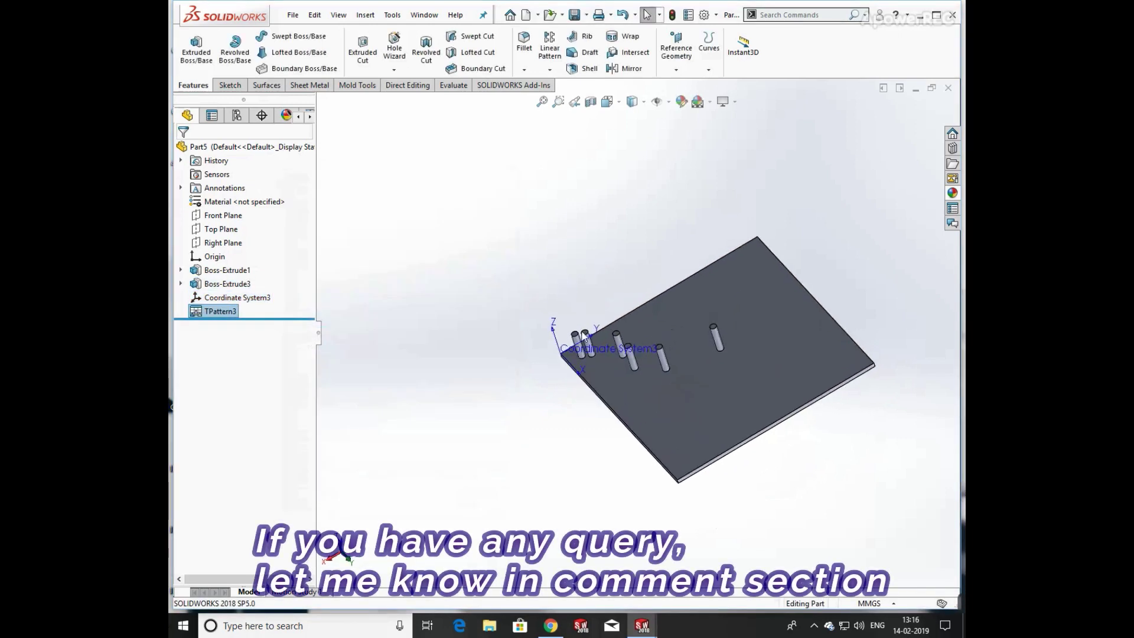